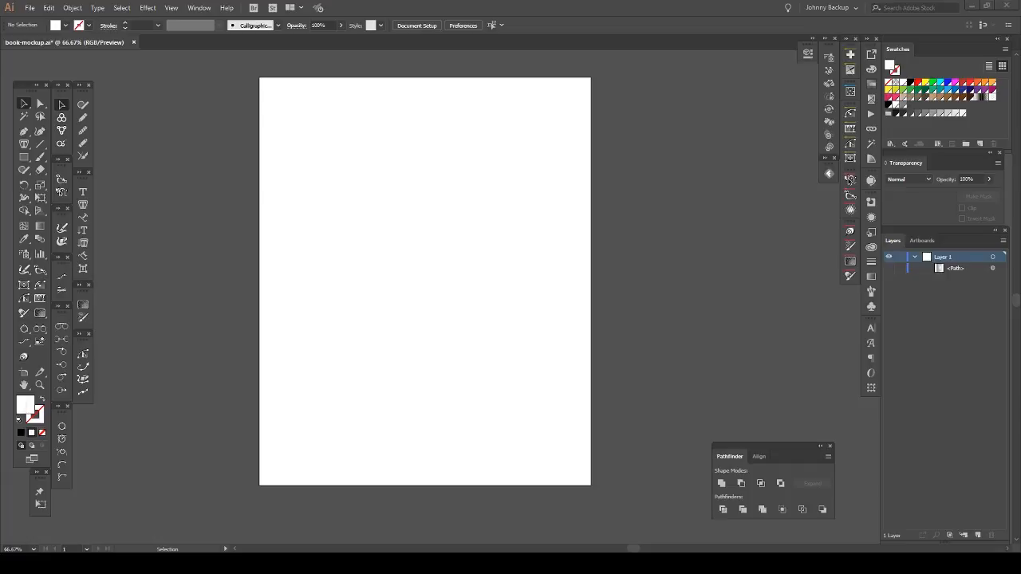
Examine the Book Cover symbol's artwork and layers, checking the cover with its red background hidden
click(872, 307)
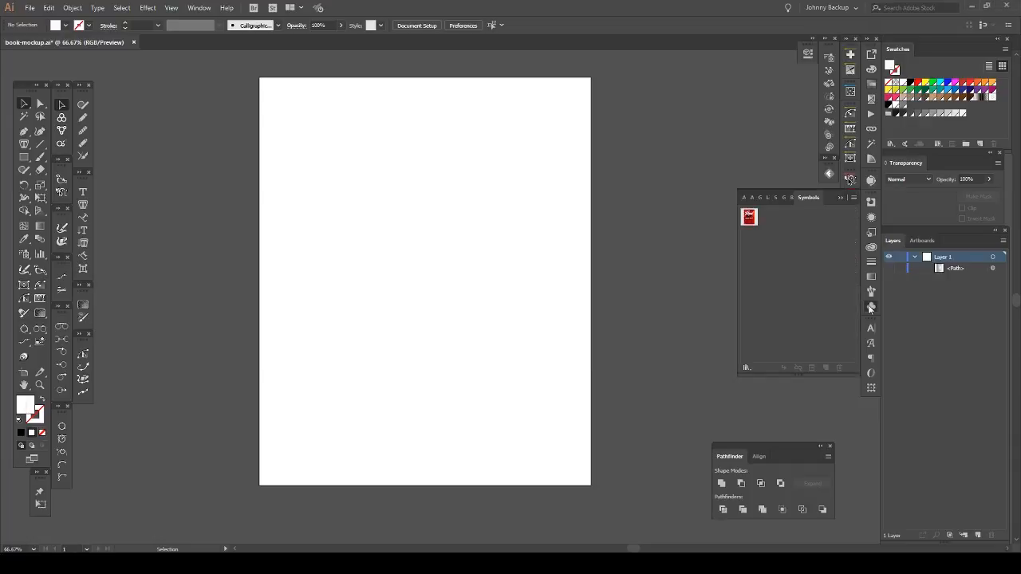
double_click(749, 219)
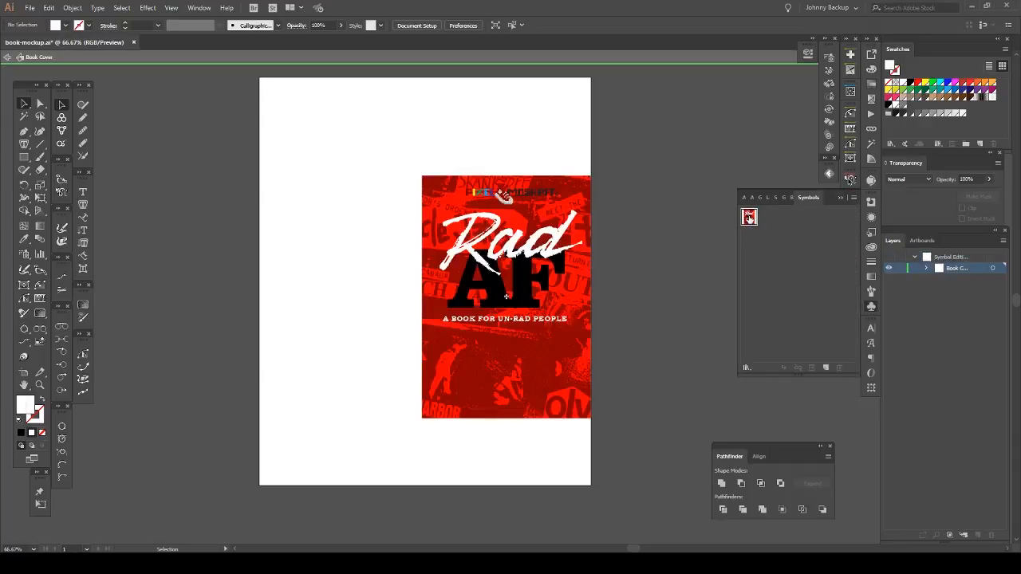
click(926, 269)
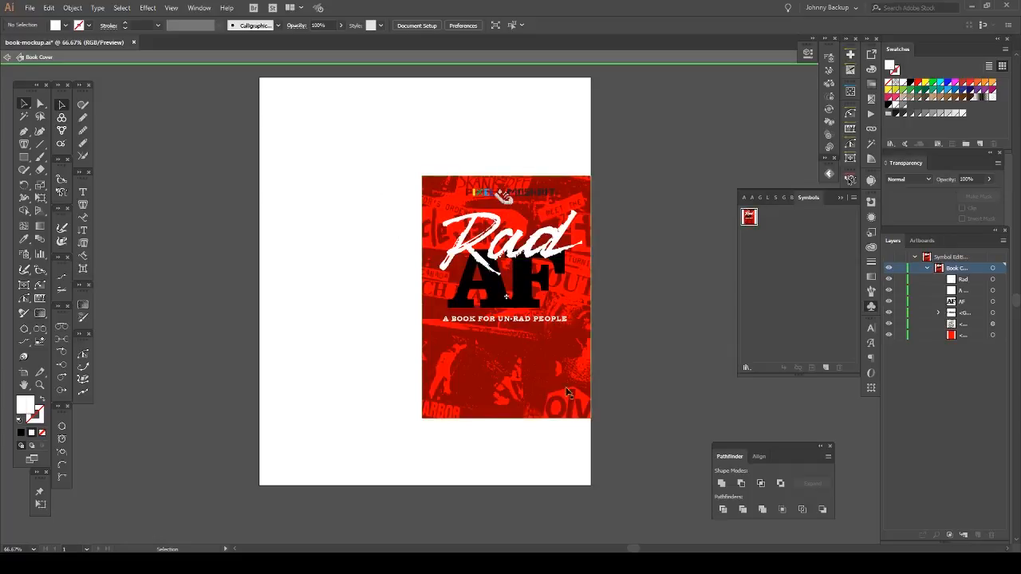
click(888, 335)
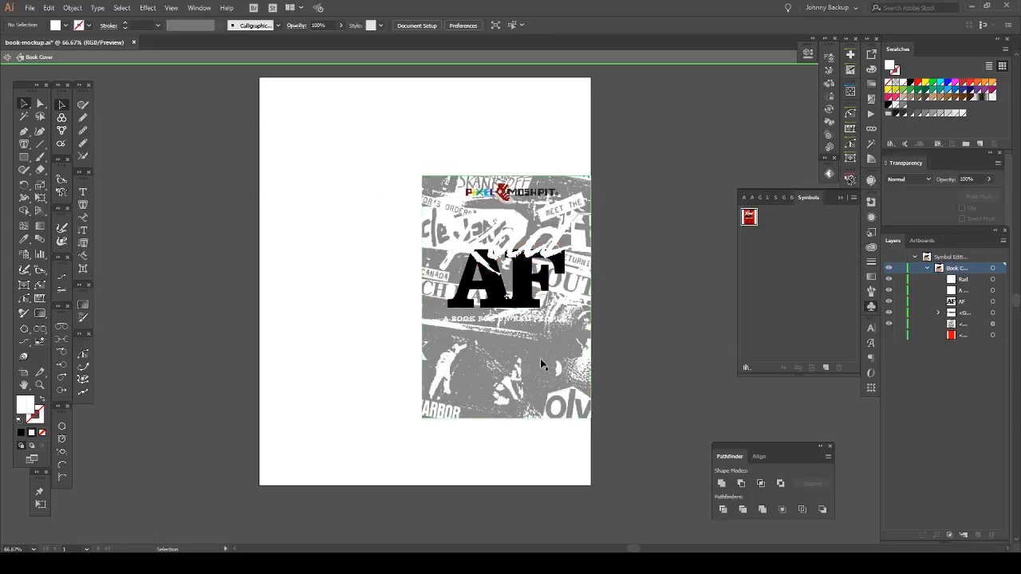
click(889, 335)
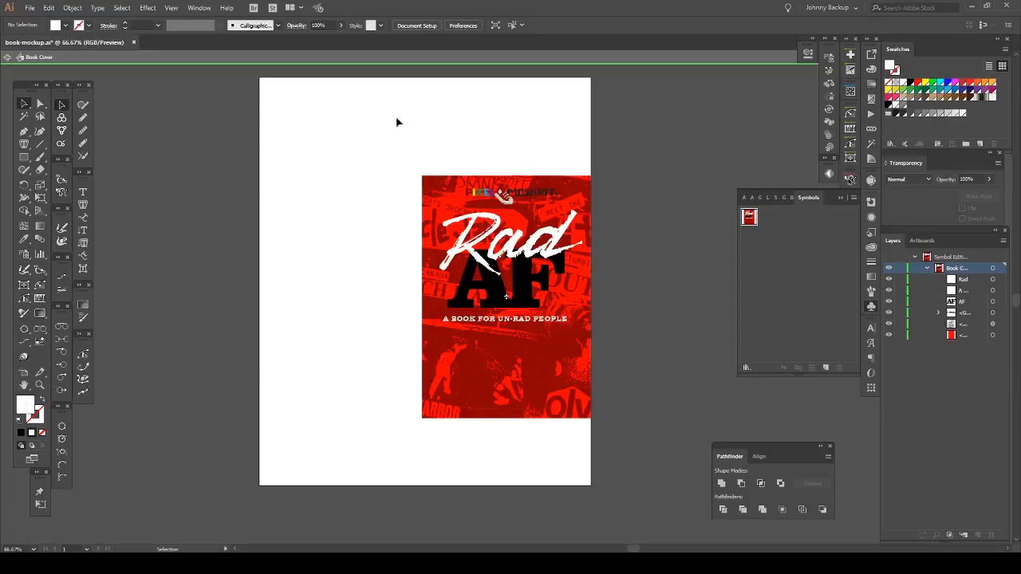
double_click(327, 153)
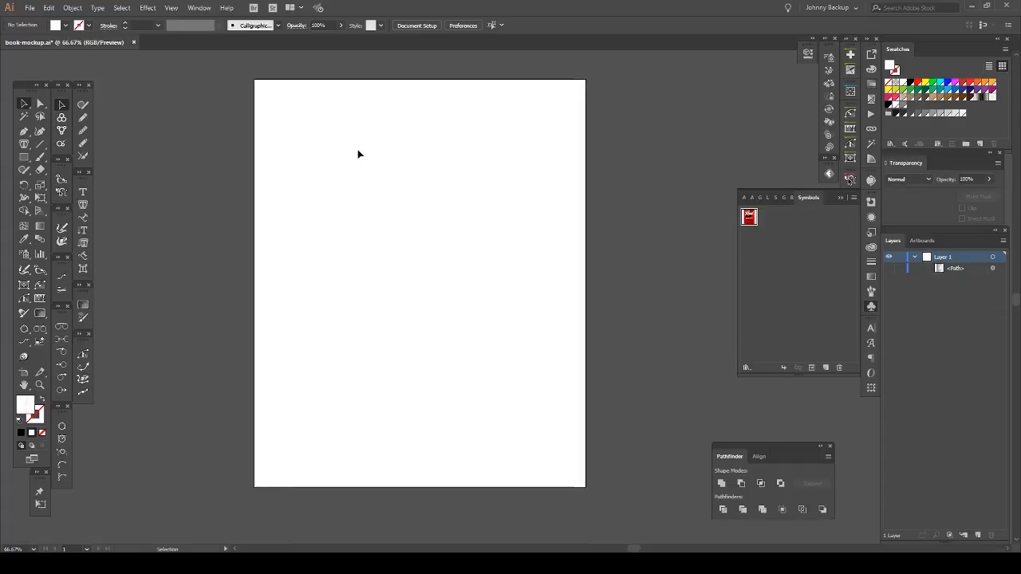
Draw a tall, narrow rectangle about 0.23 × 7.19 in on the artboard and fill it with medium gray
click(24, 157)
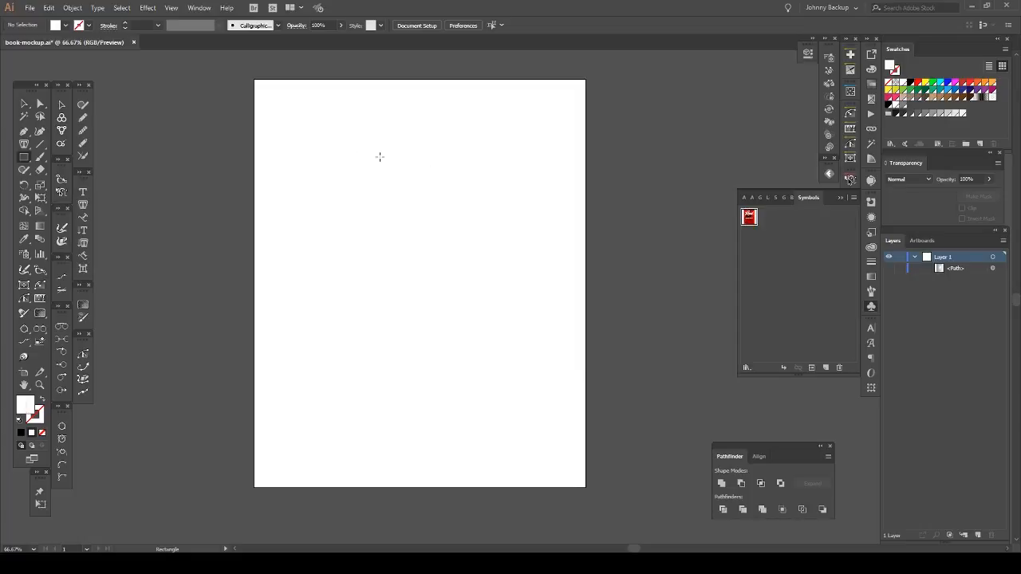
drag(379, 156, 386, 342)
scroll(384, 309, up, 1)
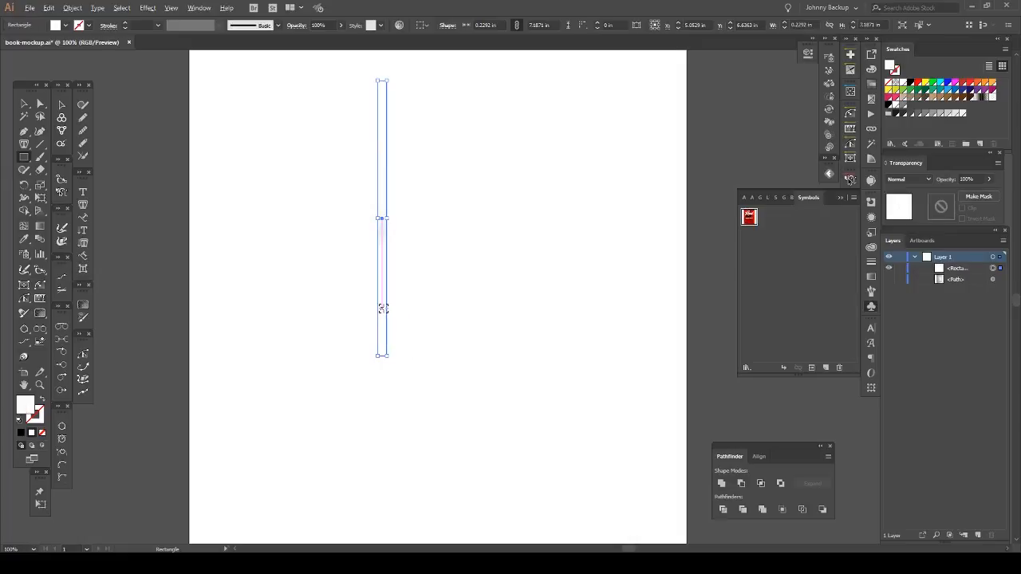
scroll(383, 308, down, 1)
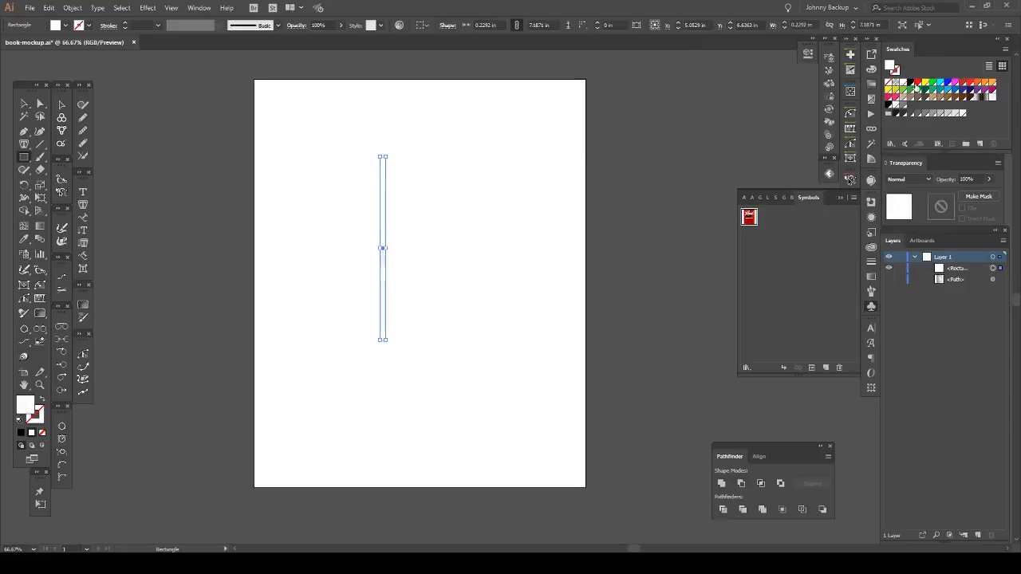
click(939, 114)
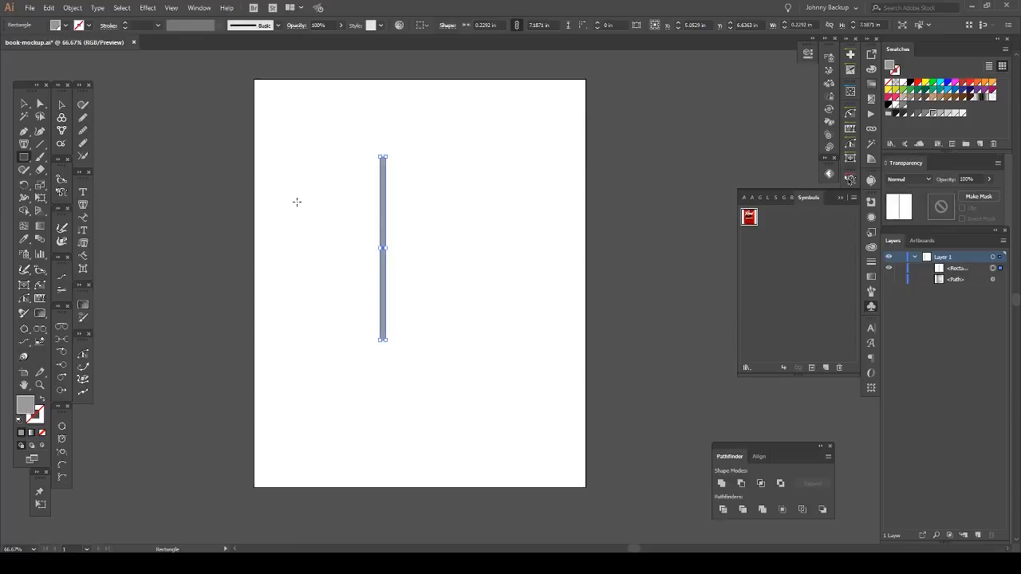
Duplicate the gray bar horizontally so a second parallel bar stands a short distance to its right
scroll(287, 189, up, 2)
scroll(296, 176, down, 1)
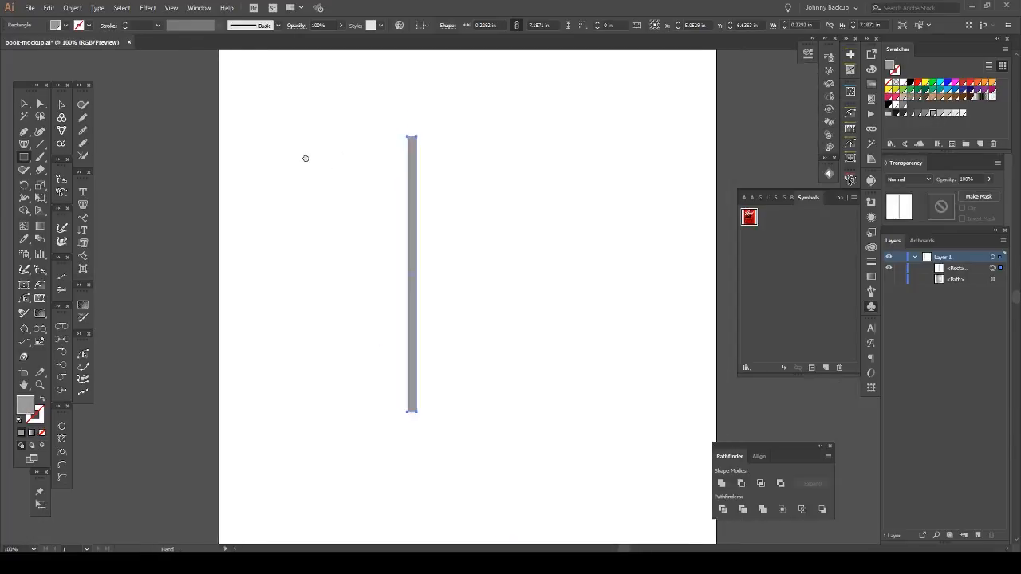
click(25, 104)
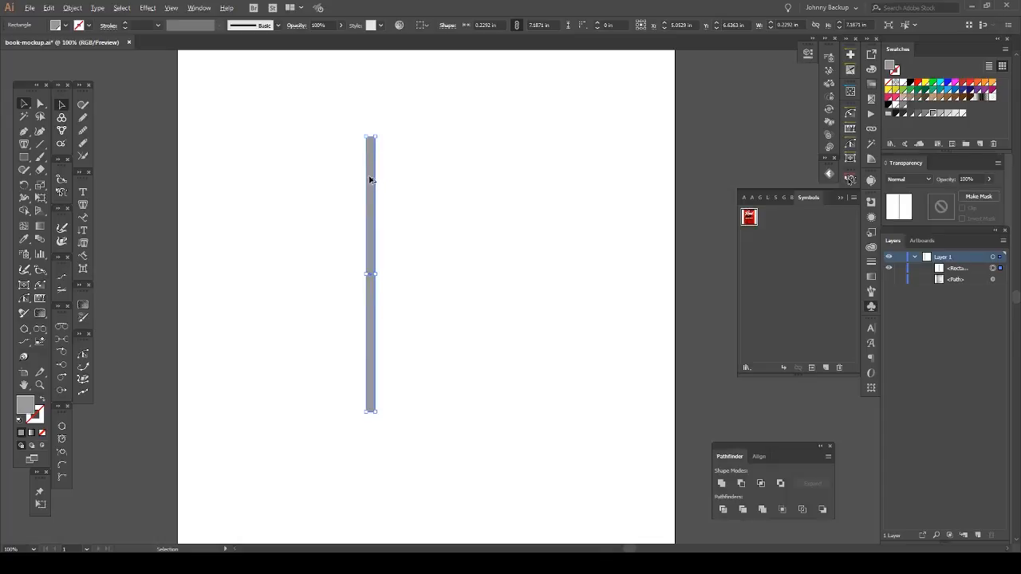
drag(368, 183, 419, 185)
click(262, 176)
Fill the gap between the two bars with a gray rectangle about 1.10 × 7.04 in, its top edge slightly below theirs
key(m)
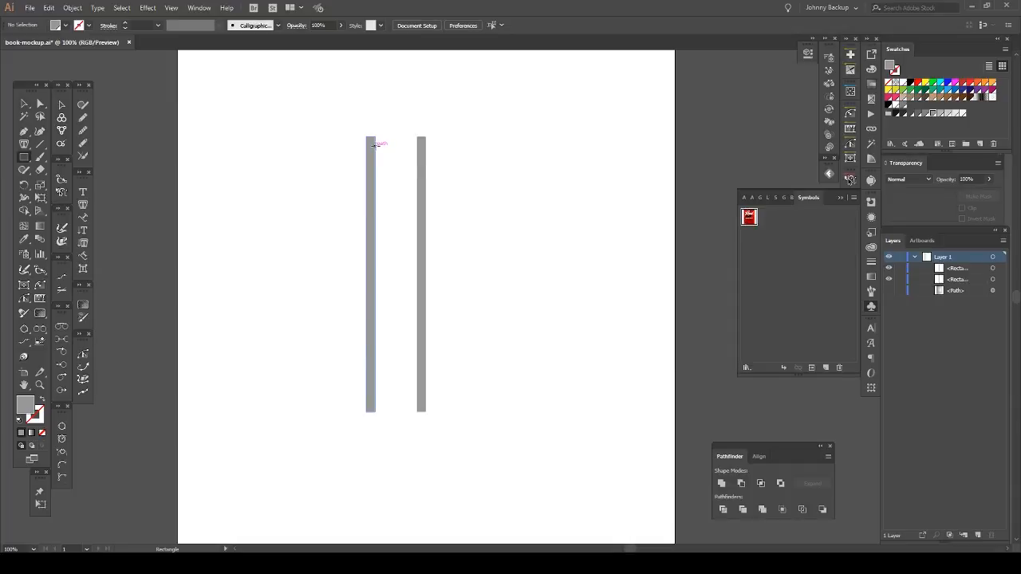
drag(375, 145, 417, 412)
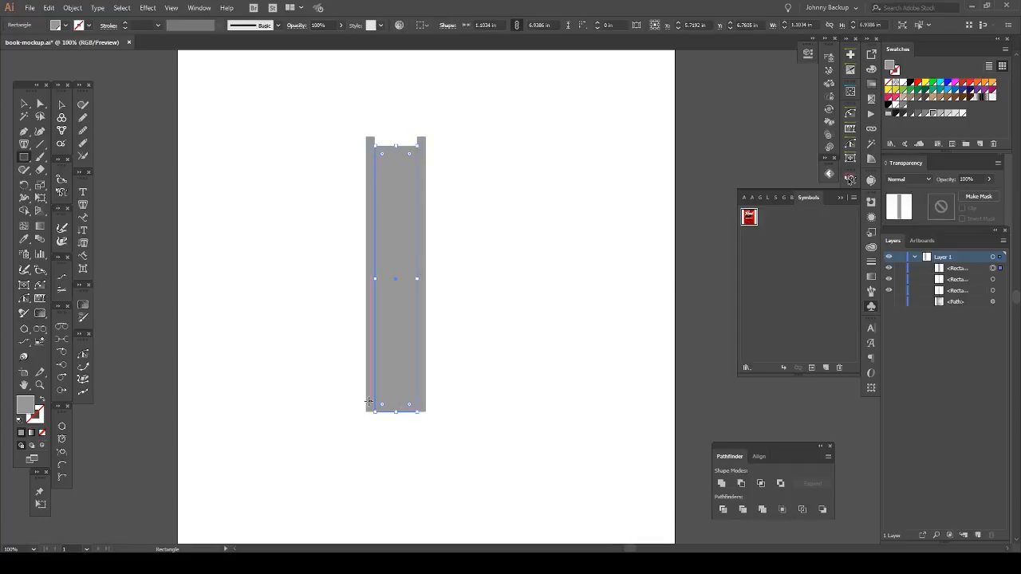
key(v)
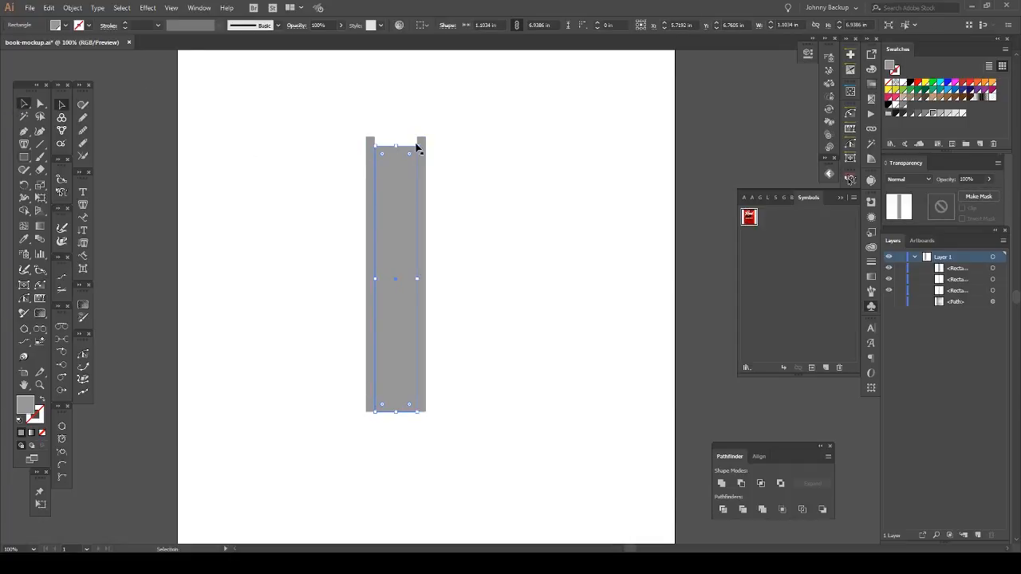
click(416, 143)
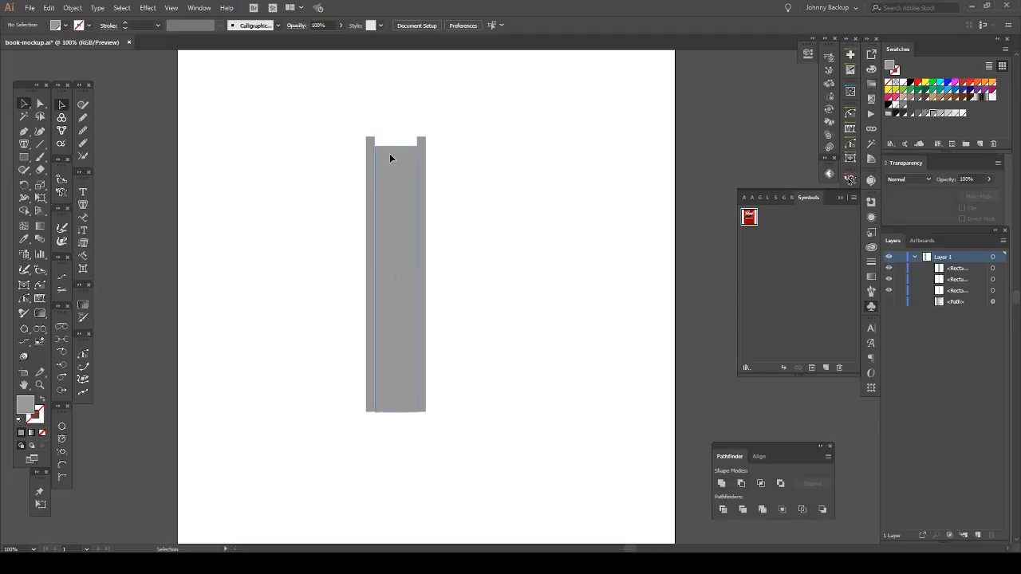
click(393, 147)
drag(397, 146, 395, 142)
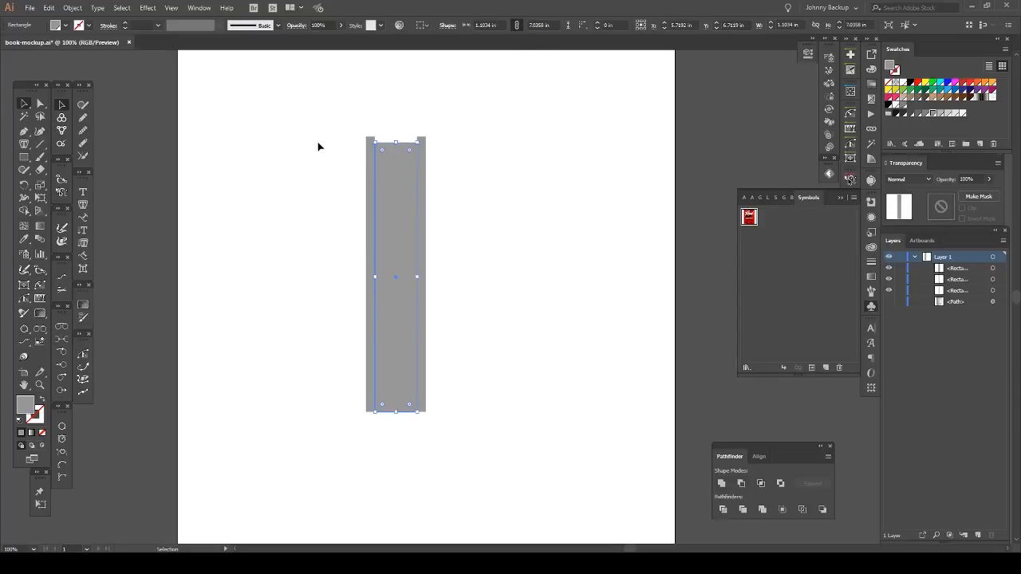
click(318, 147)
Draw a rectangle about 1.56 × 0.38 in across the bottom of the bars, spanning their full width
click(23, 157)
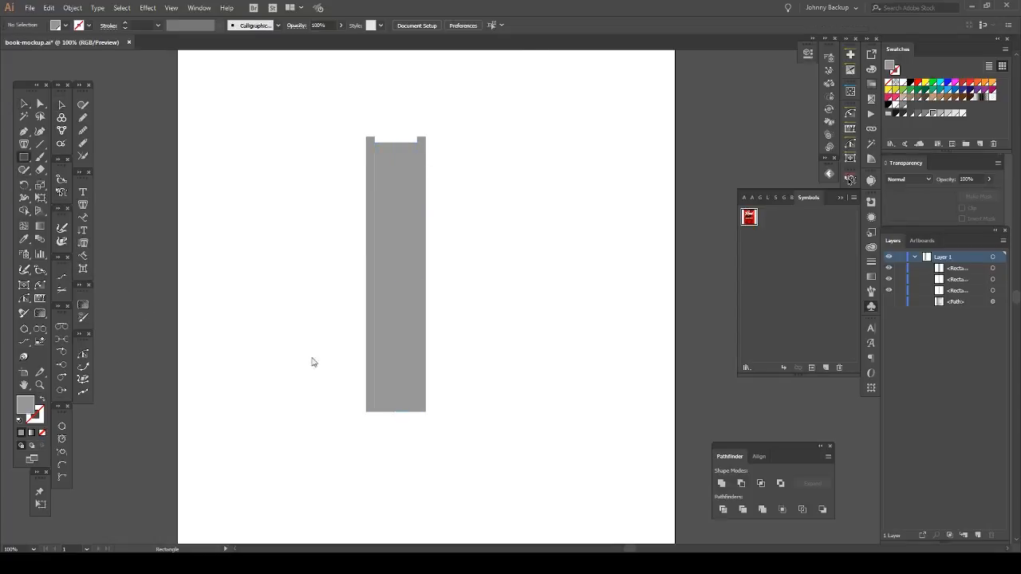
scroll(358, 394, up, 1)
drag(357, 389, 442, 396)
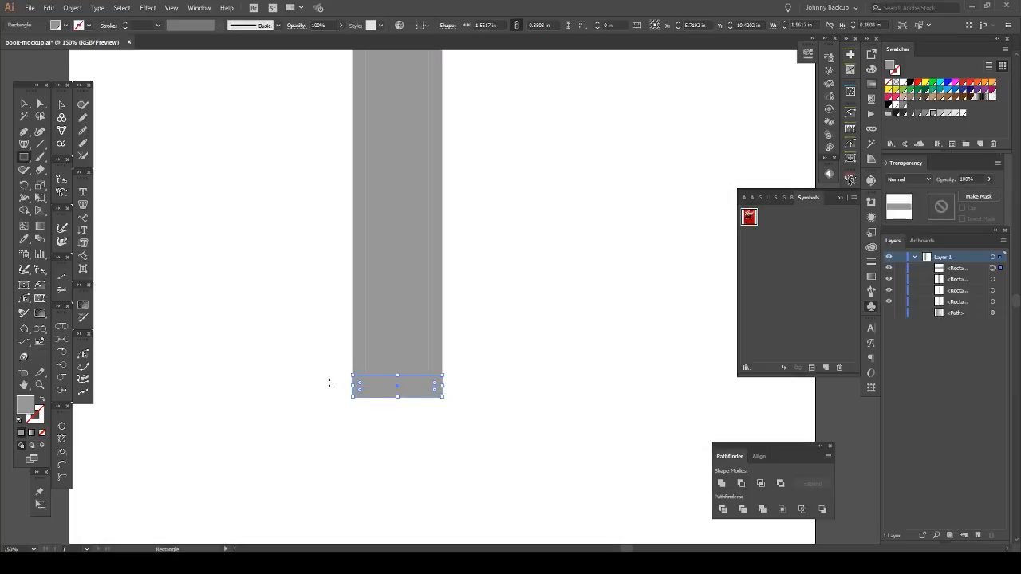
Round the two lower corners of the bottom rectangle
click(40, 104)
drag(348, 412, 462, 395)
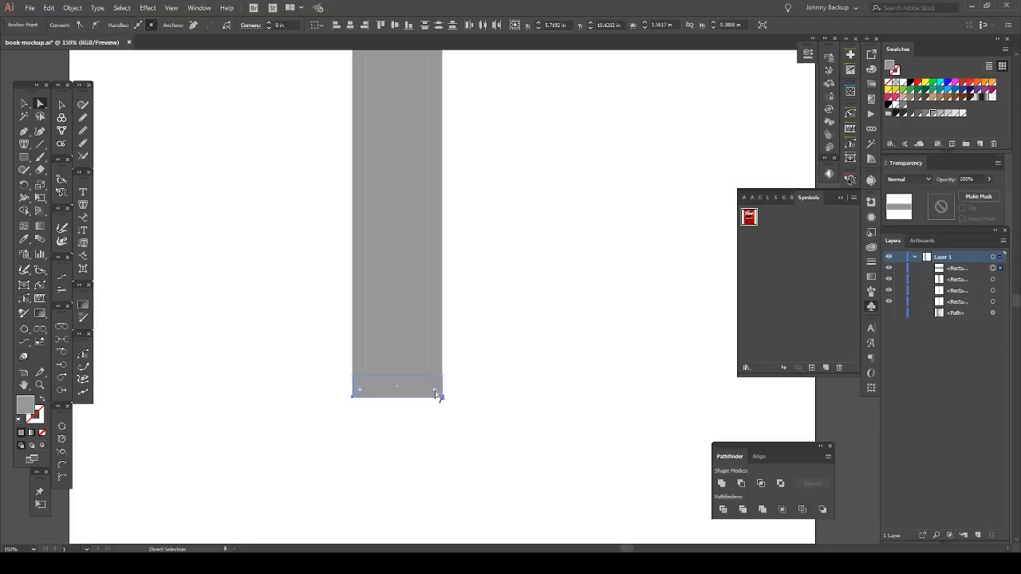
drag(437, 394, 437, 387)
key(v)
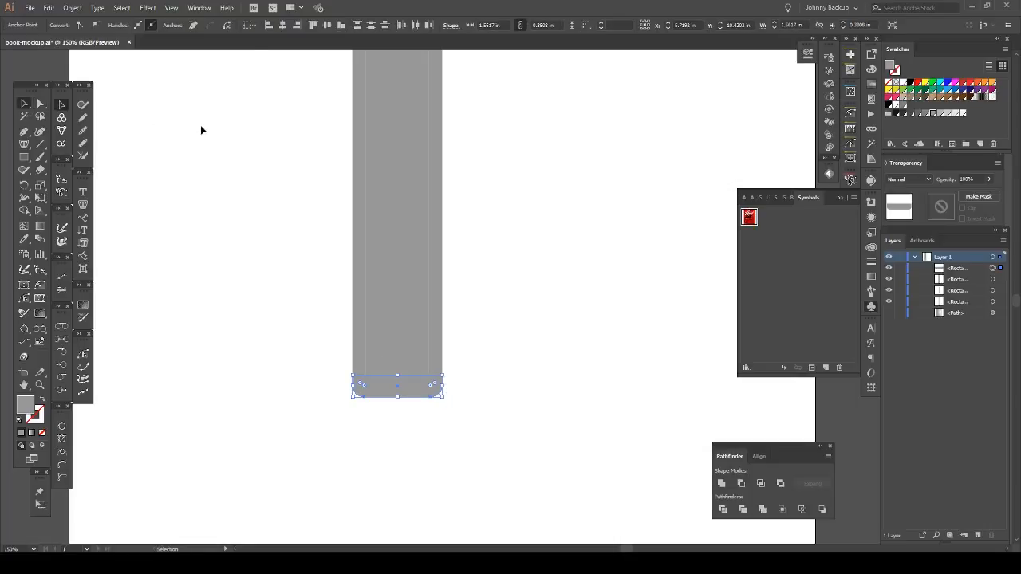
click(229, 185)
Unite the two bars, the filler rectangle and the rounded bottom rectangle into one shape
scroll(233, 182, down, 1)
drag(245, 169, 266, 259)
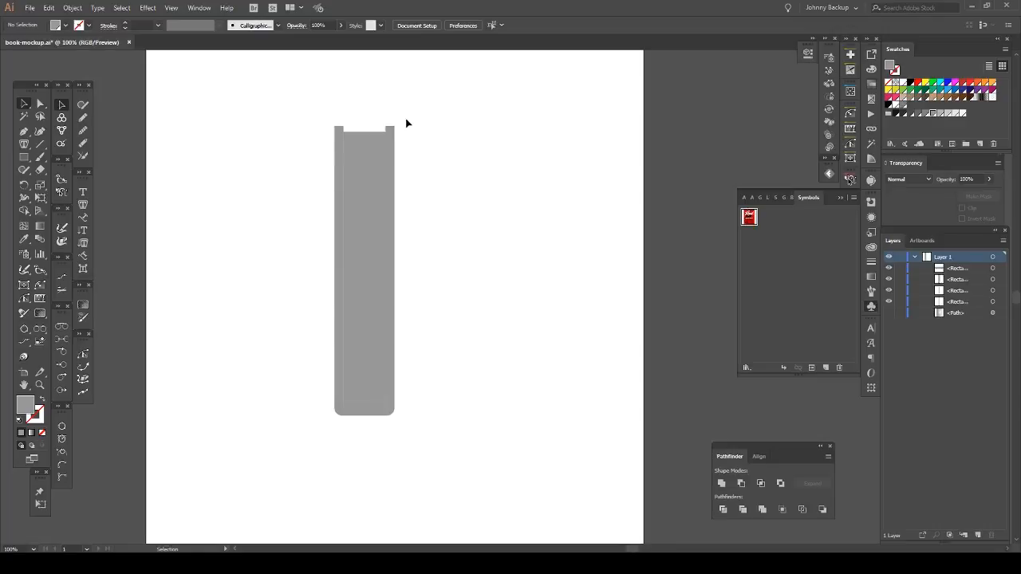
drag(309, 97, 492, 526)
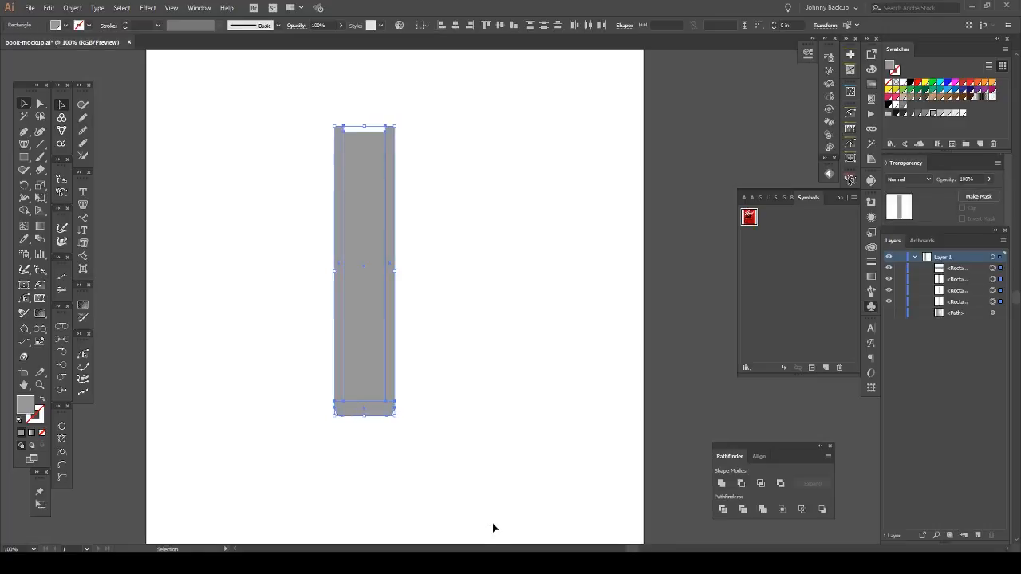
click(722, 483)
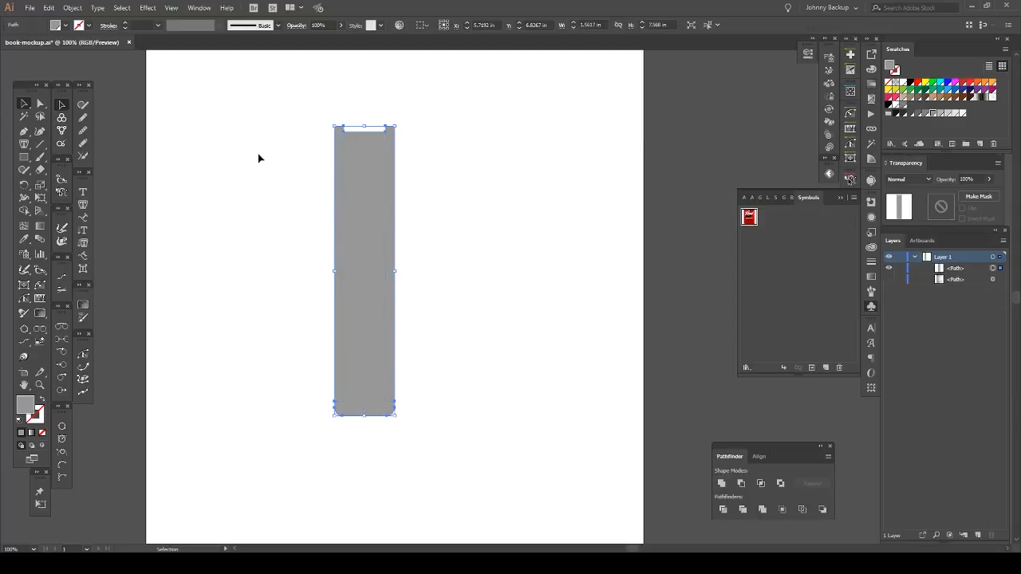
Start a 3D Extrude & Bevel effect on the merged book profile with the preview turned on
click(150, 9)
mouse_move(175, 74)
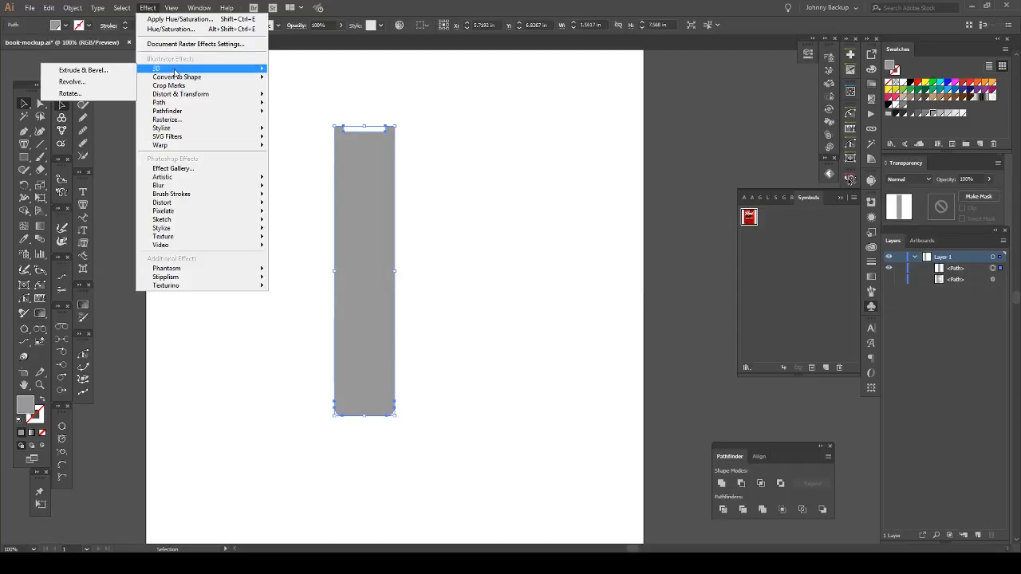
click(82, 71)
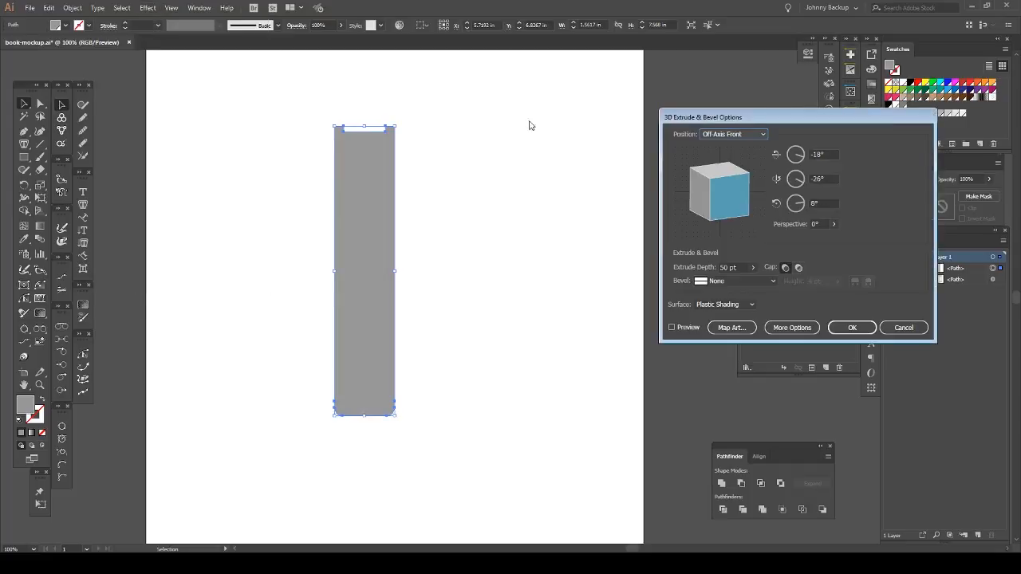
drag(777, 119, 655, 124)
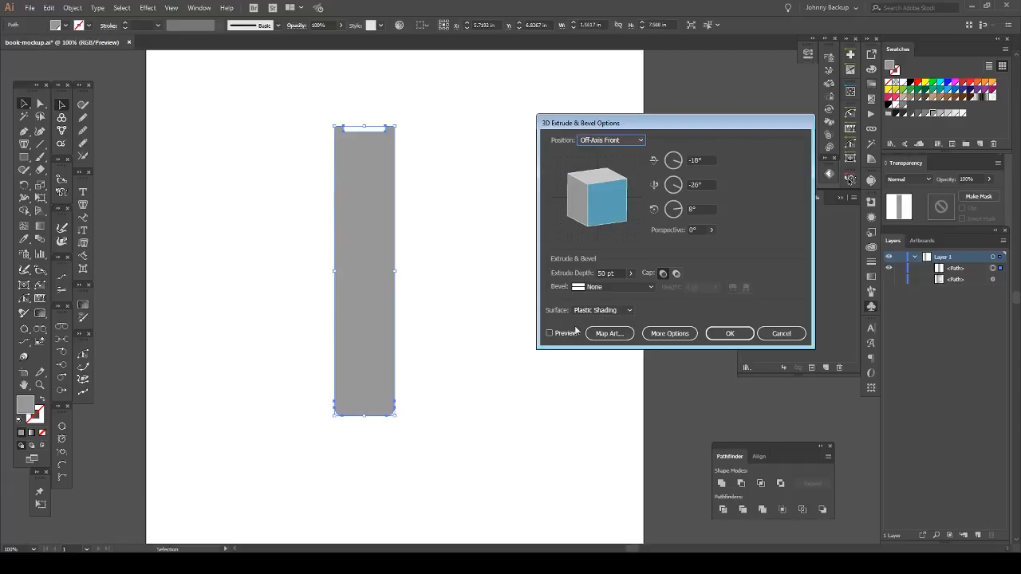
click(550, 334)
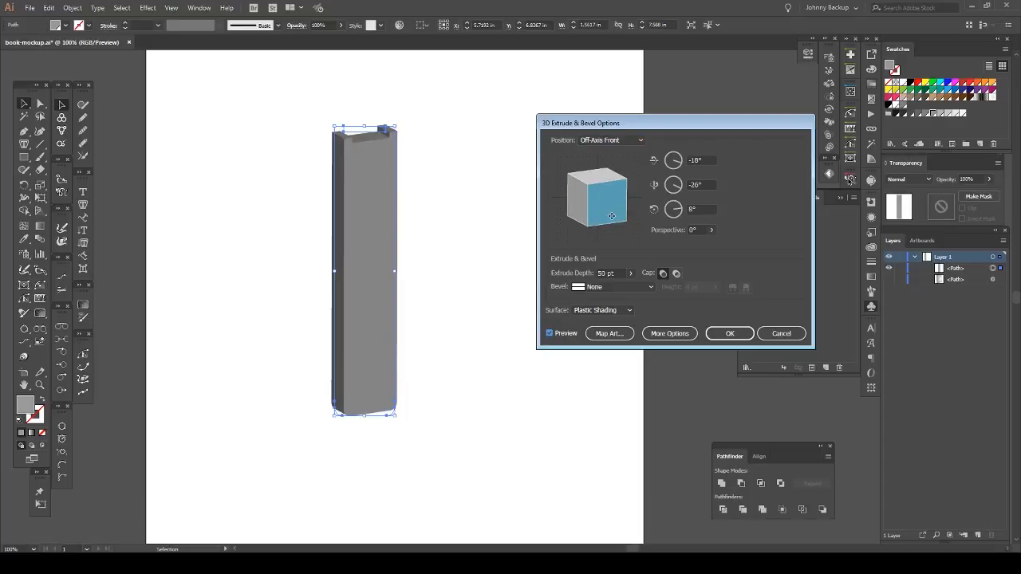
Rotate the extruded shape to about 82°, 44° and -5° so the book stands upright with its spine and cover visible
drag(611, 217, 603, 167)
drag(604, 166, 603, 166)
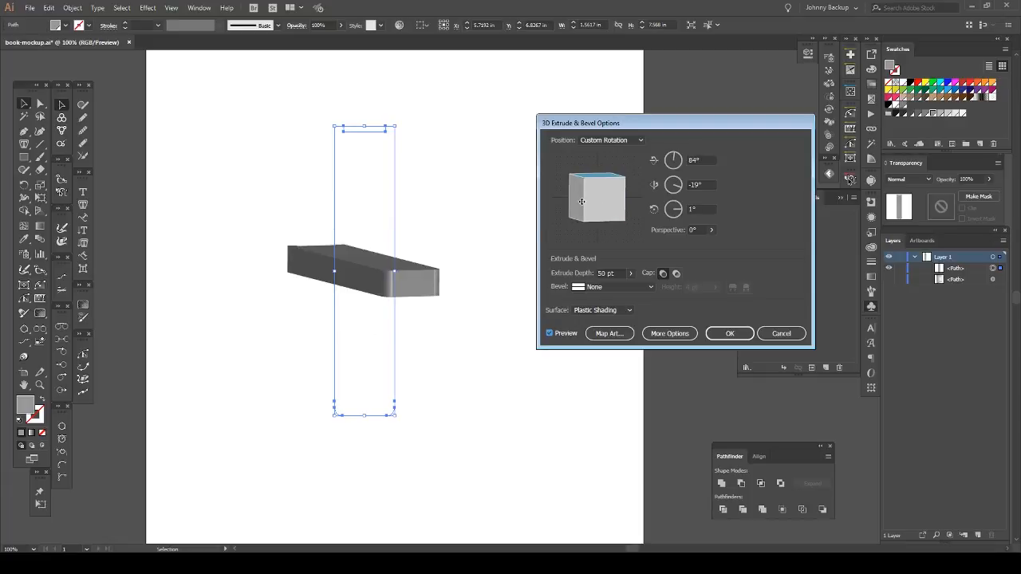
mouse_move(582, 202)
mouse_down()
mouse_move(627, 201)
mouse_move(591, 204)
mouse_up()
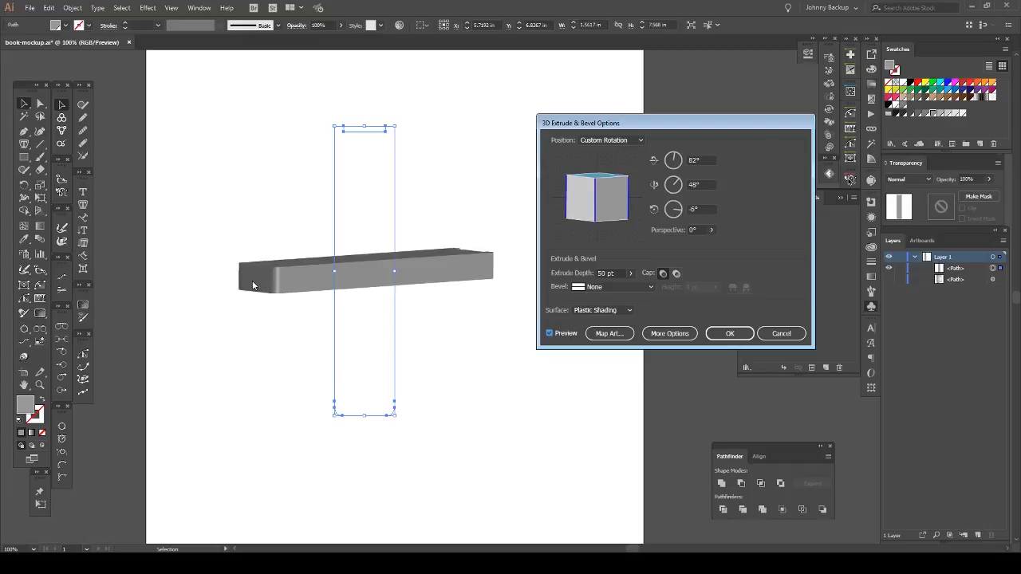
drag(596, 208, 554, 210)
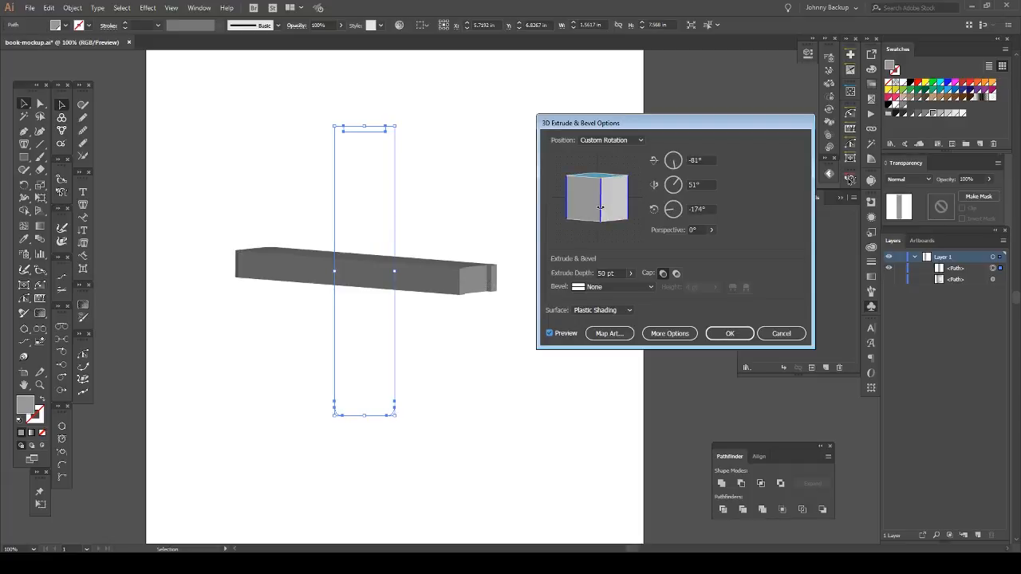
mouse_move(567, 199)
mouse_down()
mouse_move(620, 202)
mouse_move(608, 202)
mouse_up()
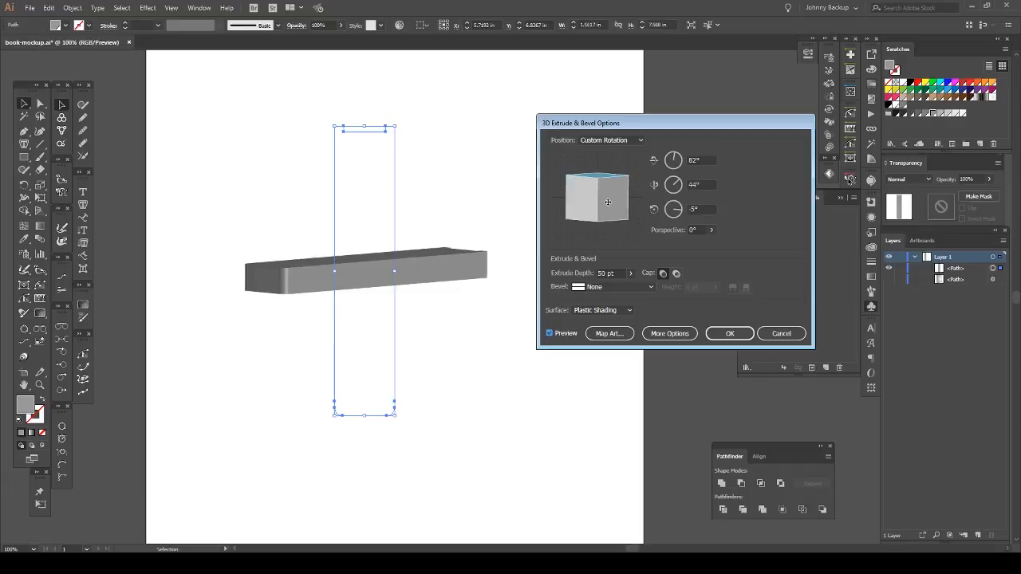
Set the book's extrude depth to 575 pt
click(632, 274)
drag(591, 289, 604, 292)
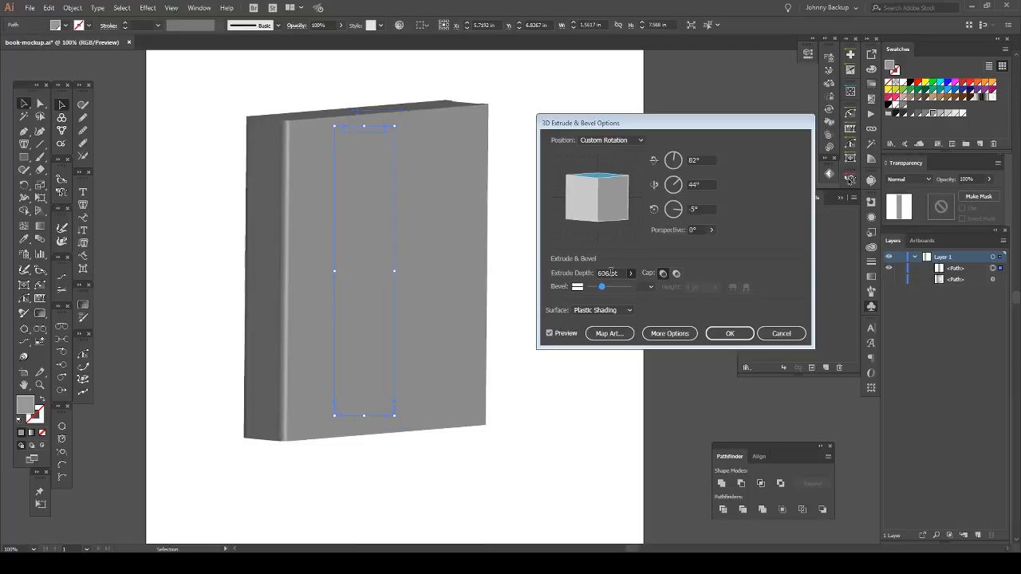
click(610, 273)
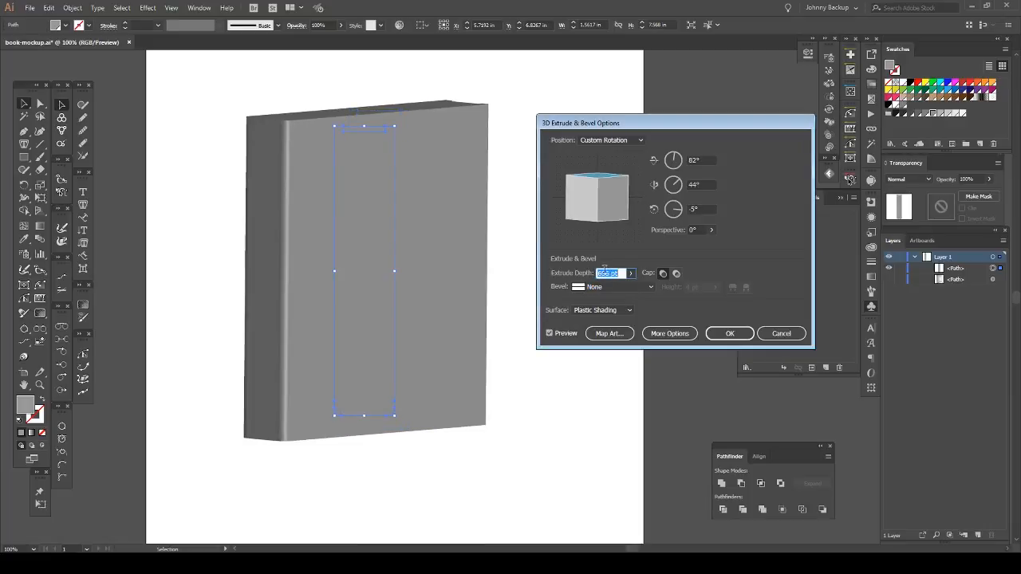
drag(607, 273, 584, 273)
text(575)
click(707, 208)
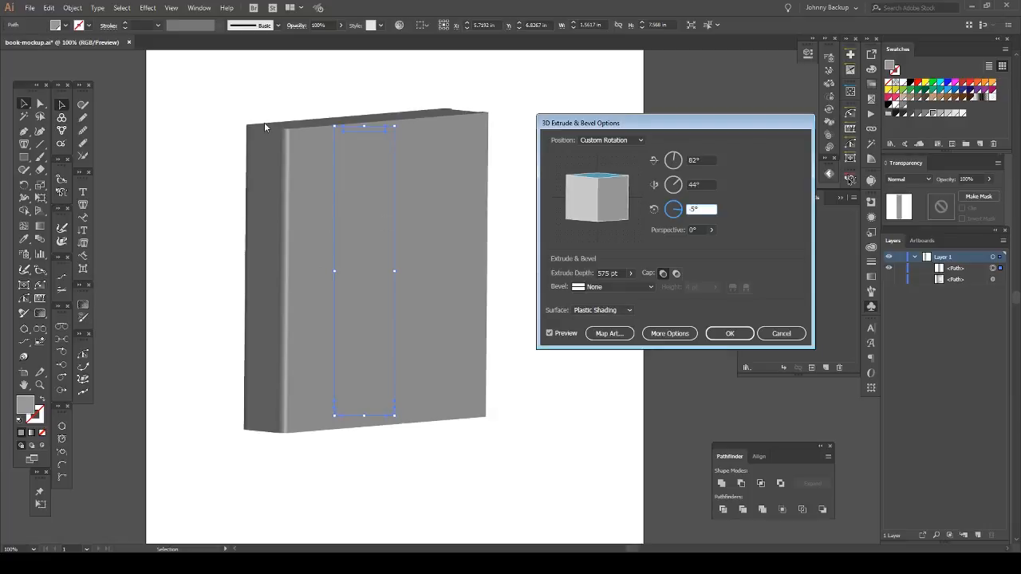
Set the perspective of the extruded book to 60°
click(713, 230)
drag(673, 245, 683, 244)
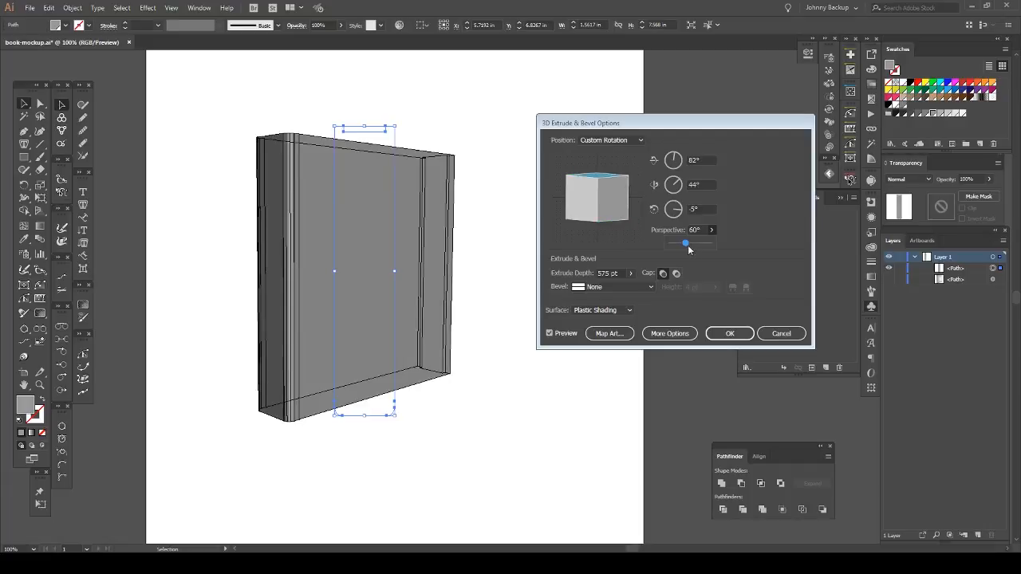
click(778, 238)
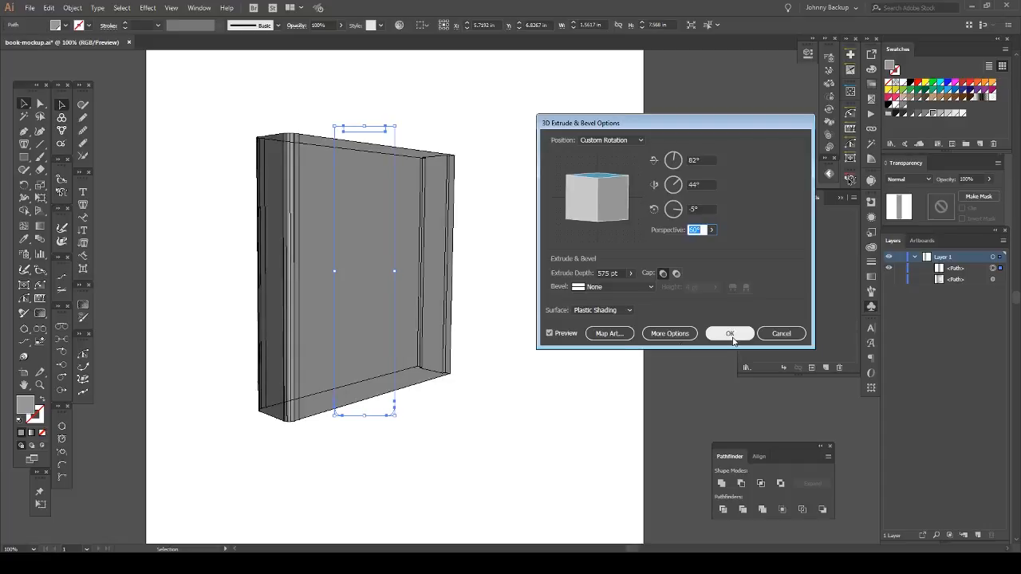
click(608, 334)
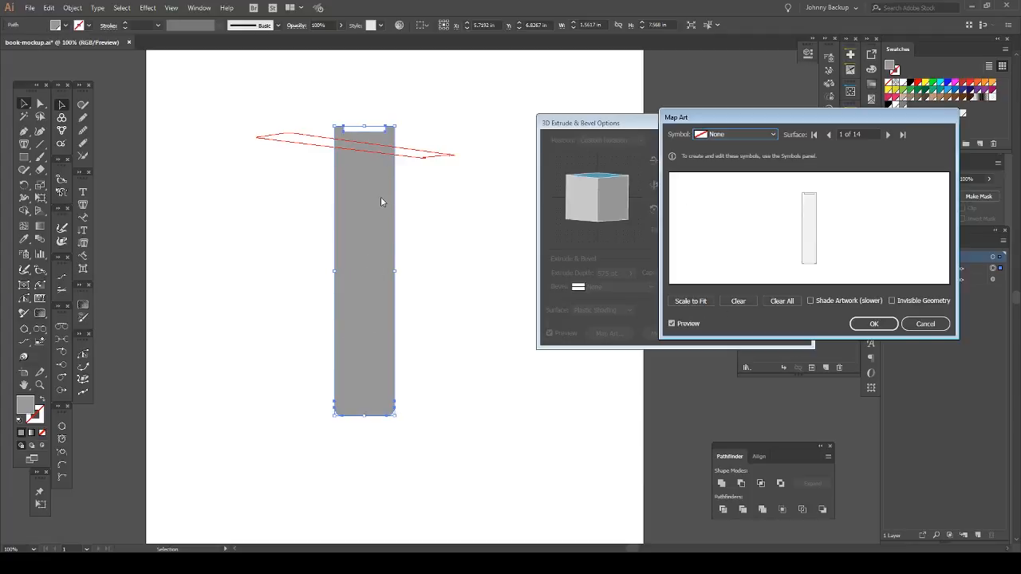
click(926, 324)
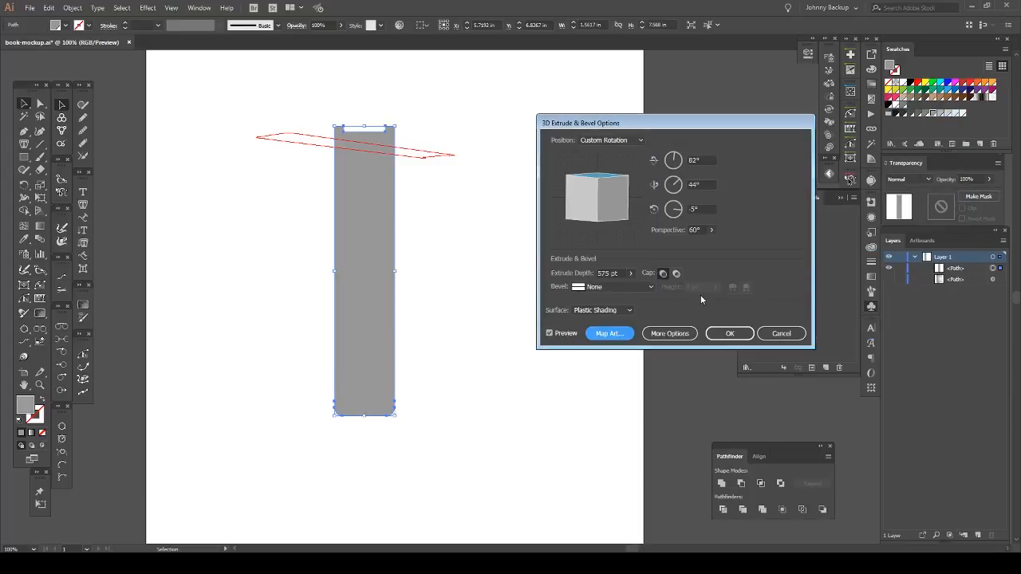
click(550, 333)
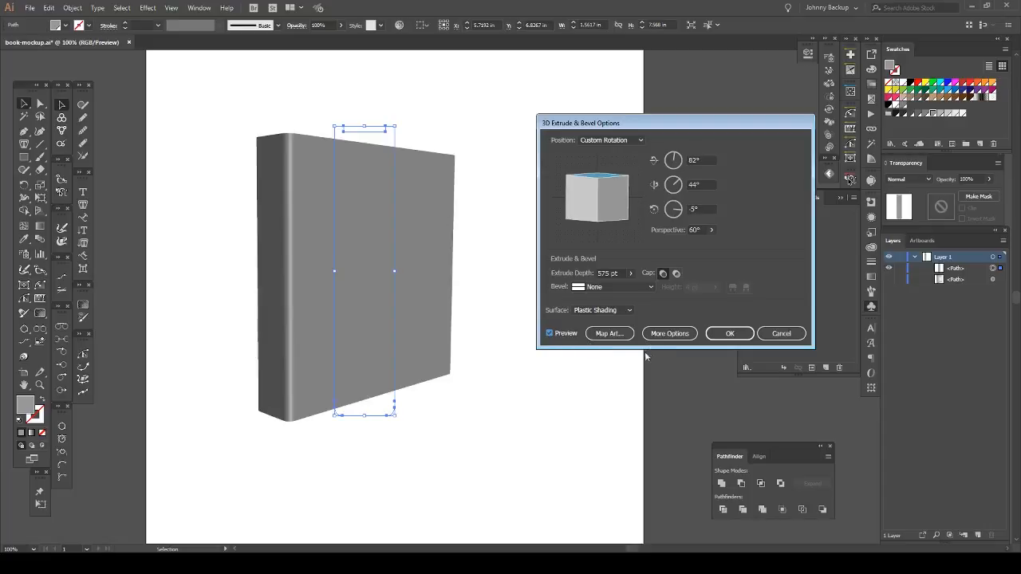
Shift the book's light source to the upper-right side of the lighting sphere, set the ambient light to 63%, and apply the effect
click(664, 337)
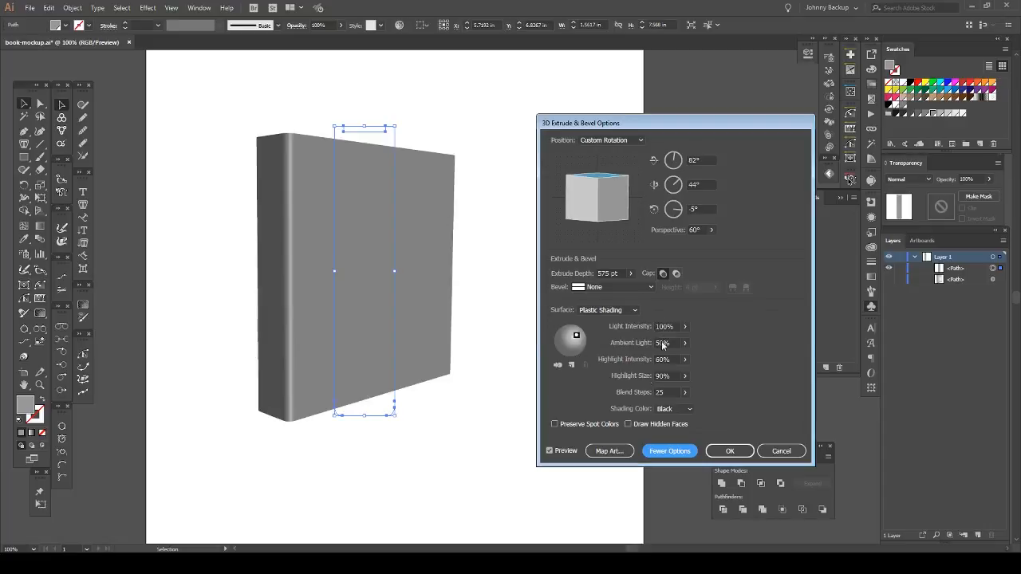
drag(582, 342, 563, 339)
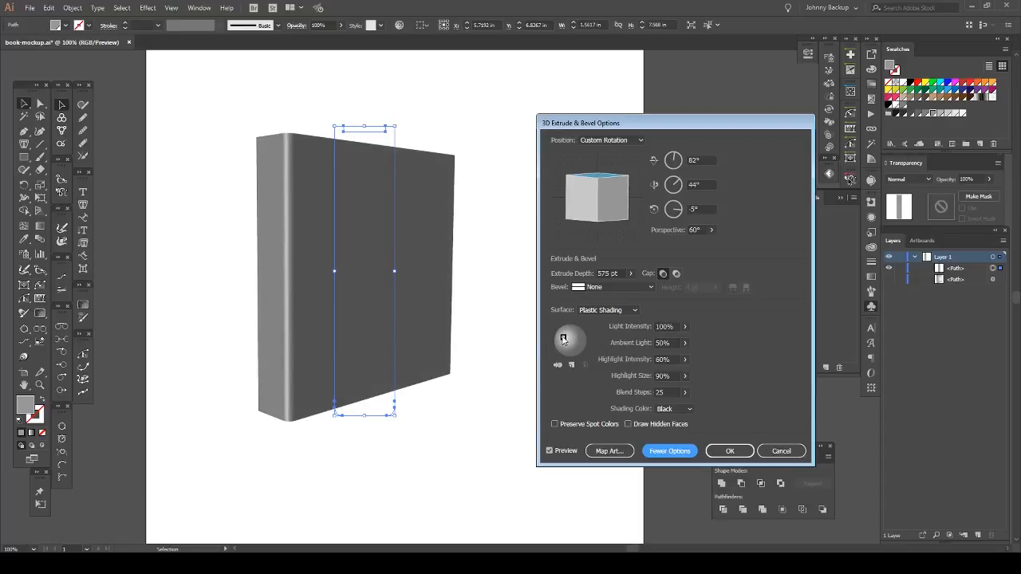
drag(563, 339, 580, 339)
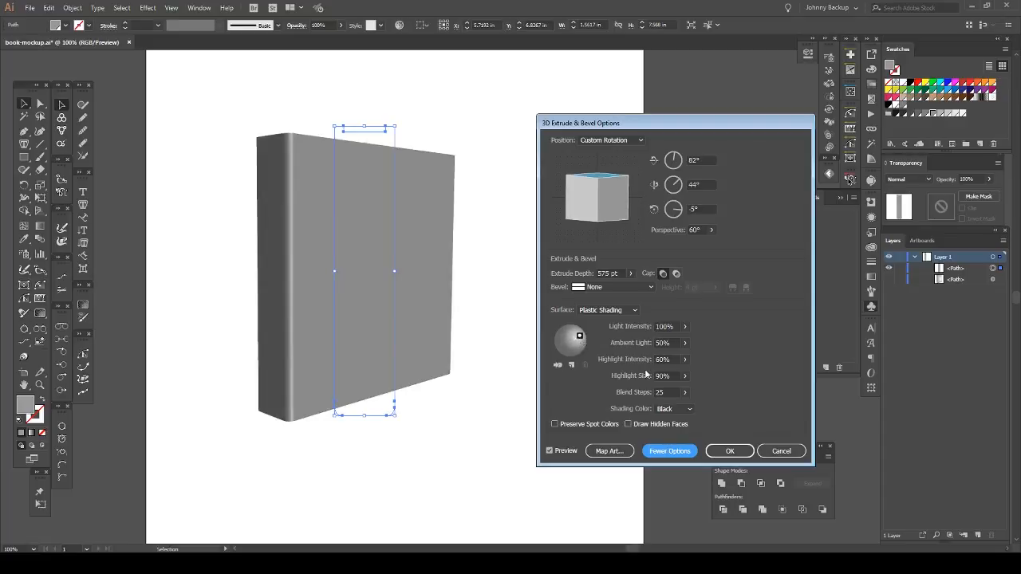
click(686, 344)
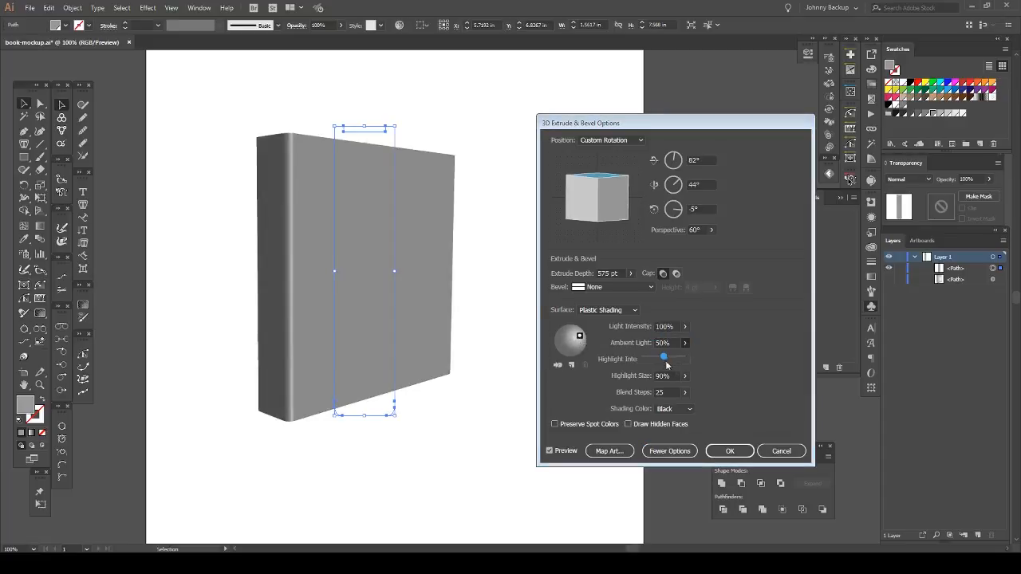
drag(664, 357, 669, 361)
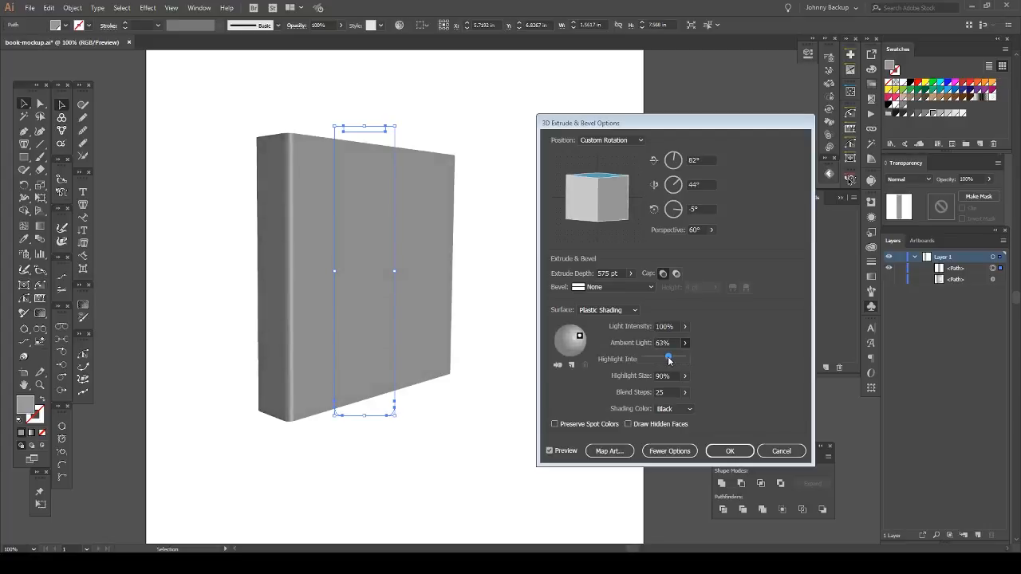
click(728, 453)
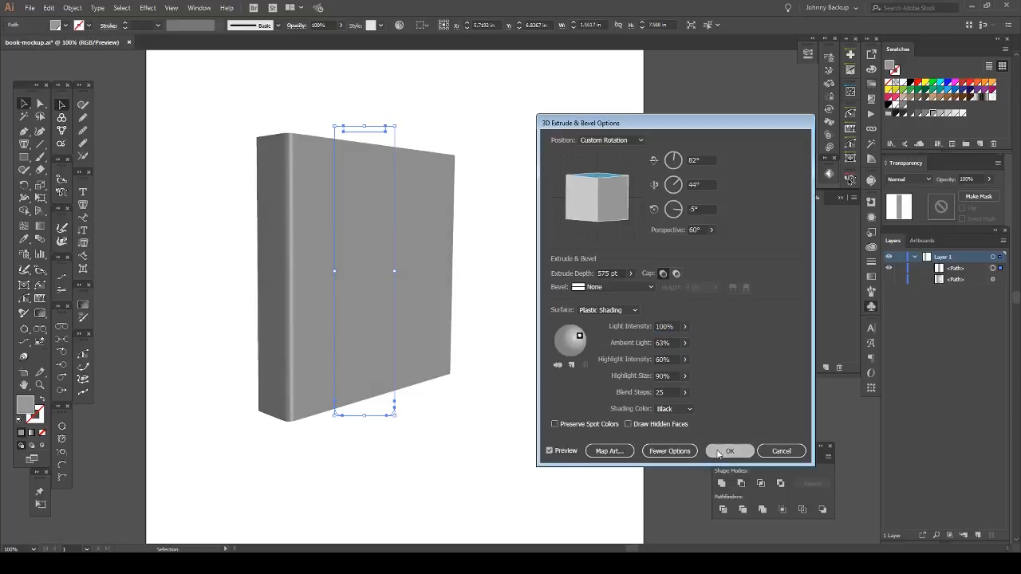
click(726, 451)
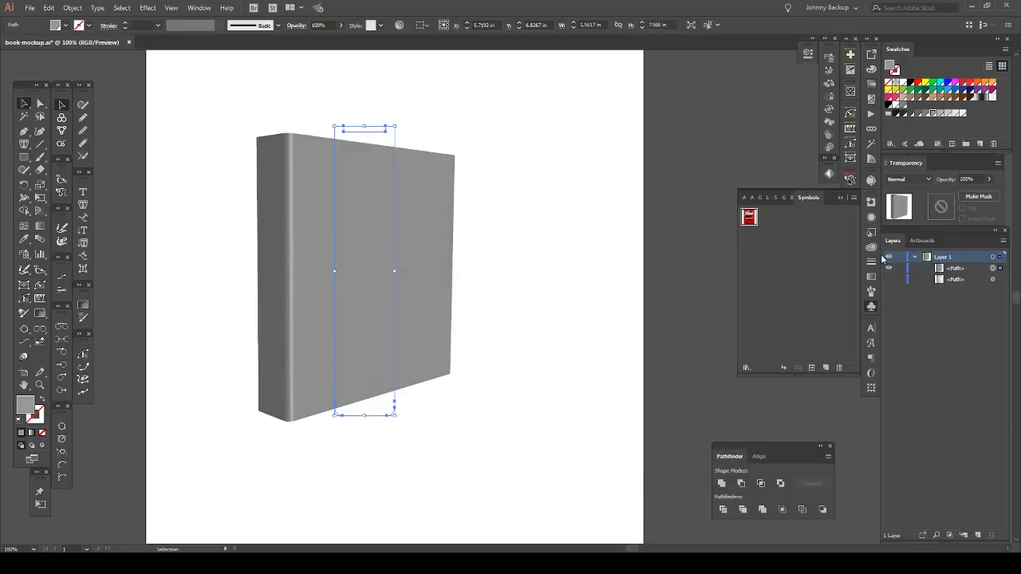
Save the book's 3D extrusion appearance as a new graphic style
click(872, 233)
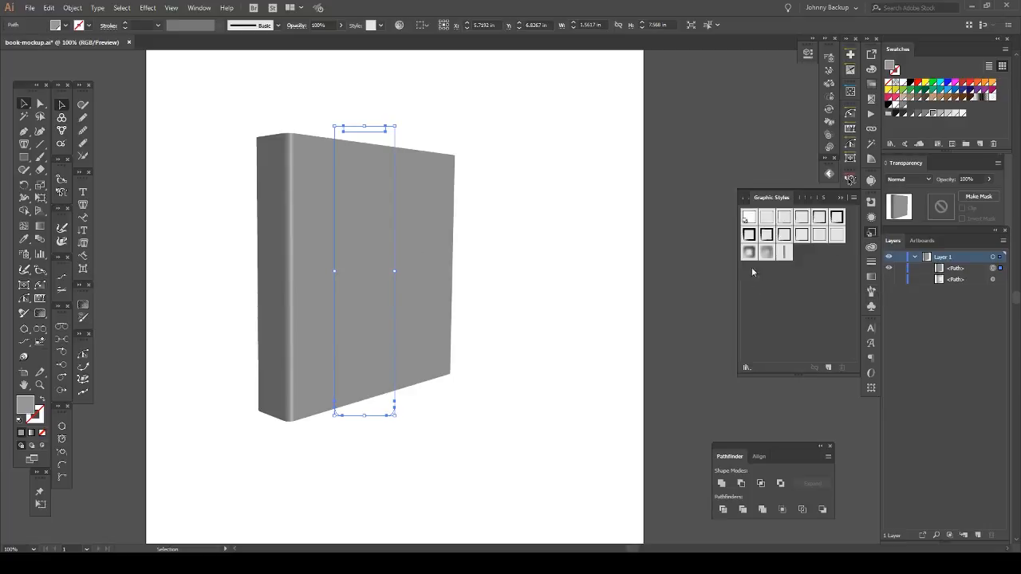
click(829, 368)
click(871, 234)
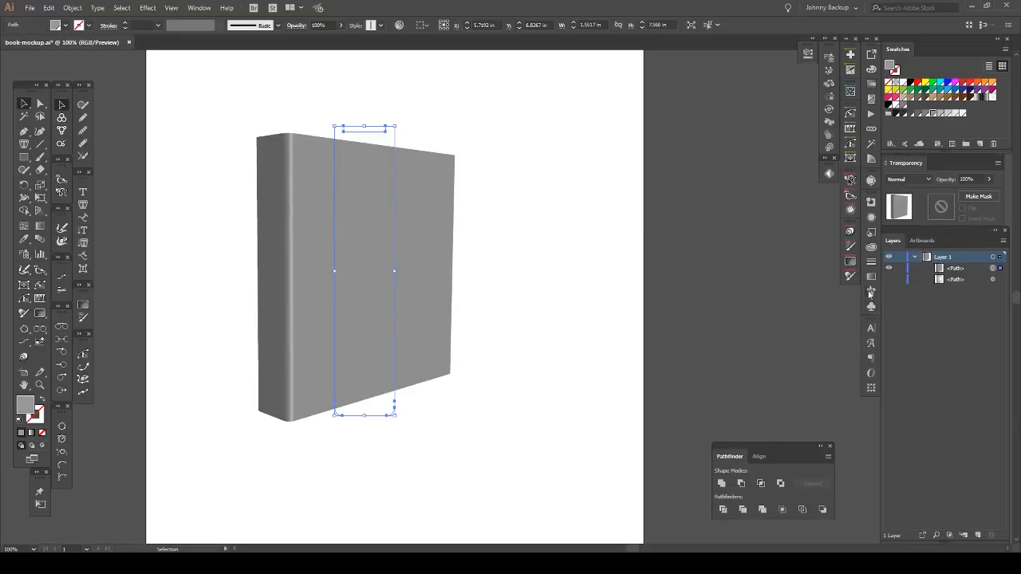
Scale the book profile up to about 1.84 × 8.92 in and reposition the book near the middle of the artboard
drag(353, 244, 409, 252)
click(573, 227)
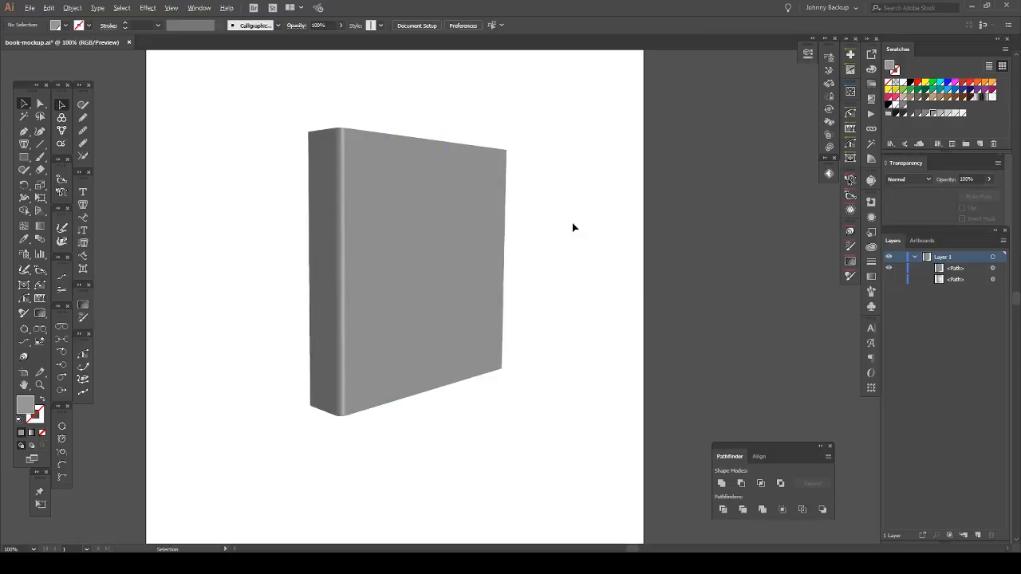
key(ctrl+minus)
click(495, 187)
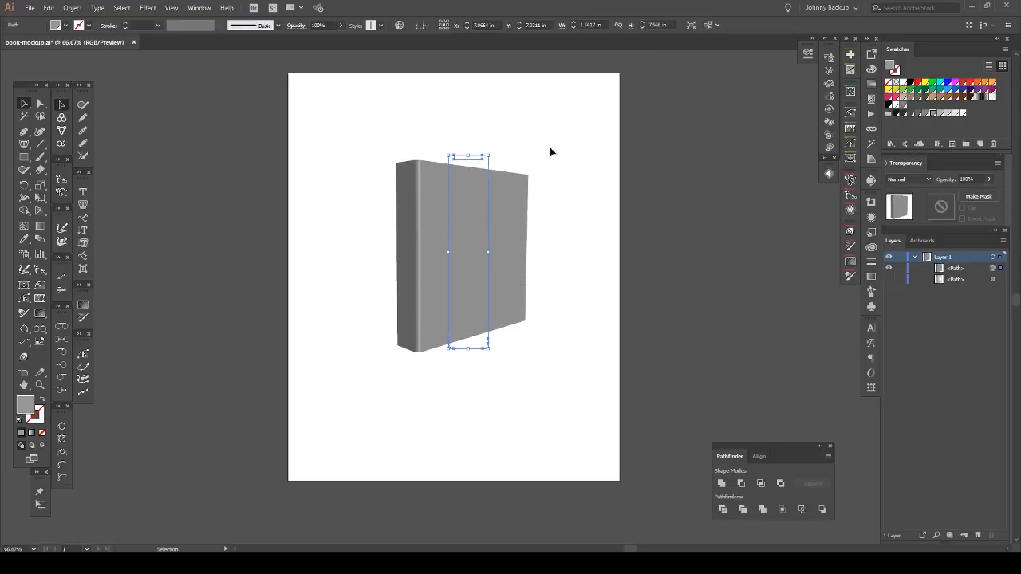
drag(488, 155, 503, 137)
drag(463, 217, 461, 232)
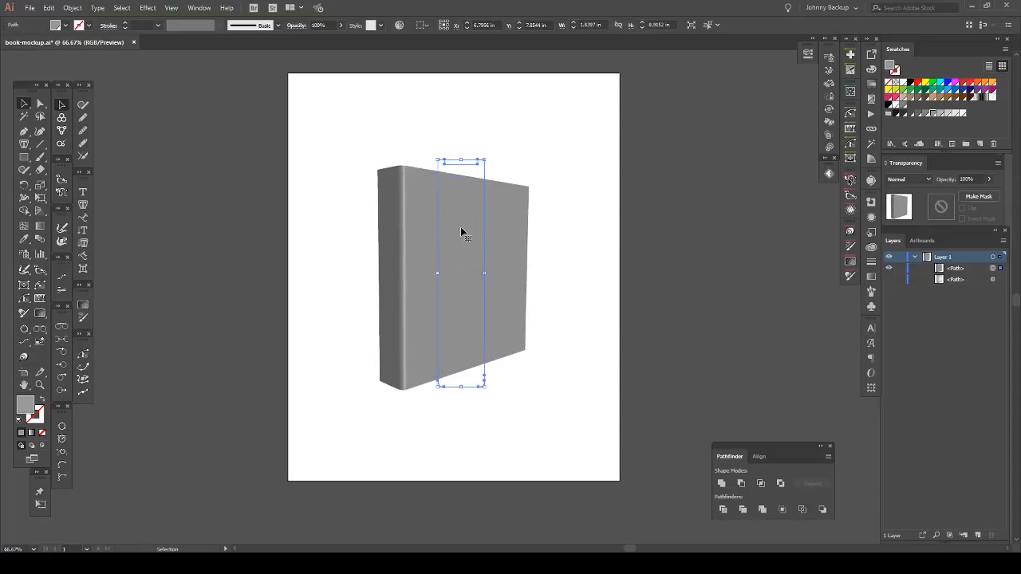
click(593, 200)
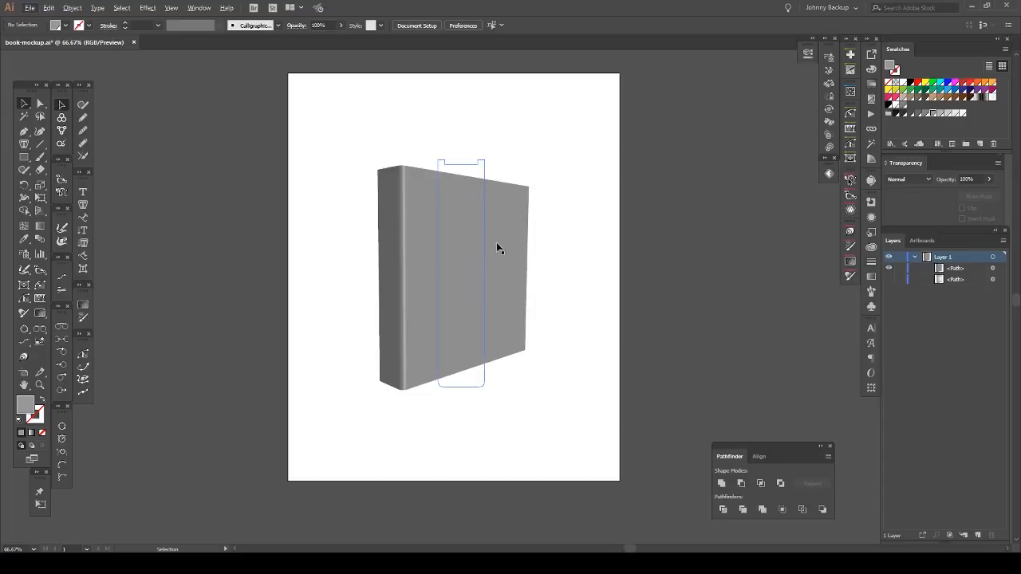
Place an instance of the Book Cover symbol on the artboard over the front of the book
click(870, 308)
drag(750, 220, 600, 199)
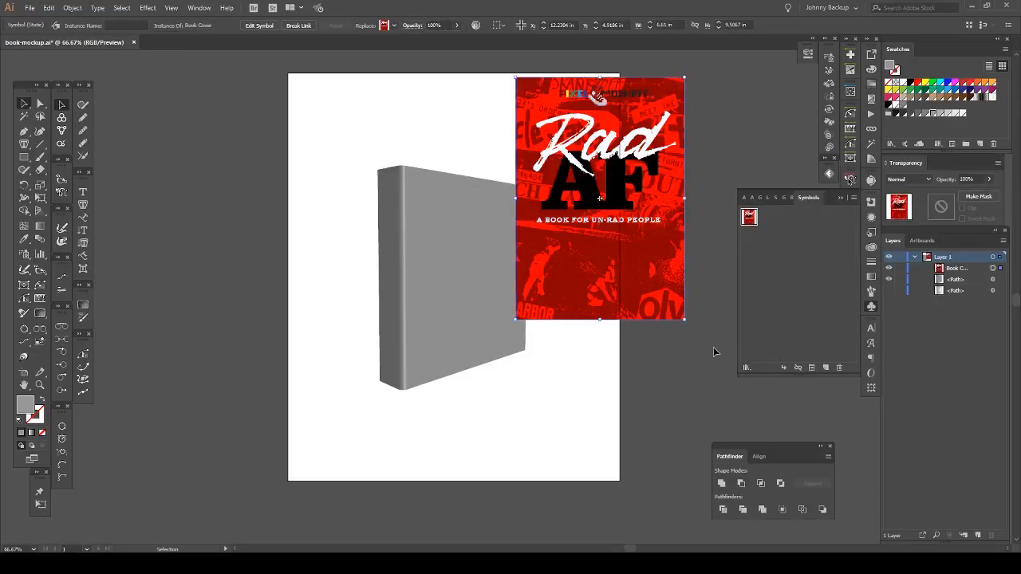
click(707, 310)
drag(611, 180, 489, 255)
click(563, 109)
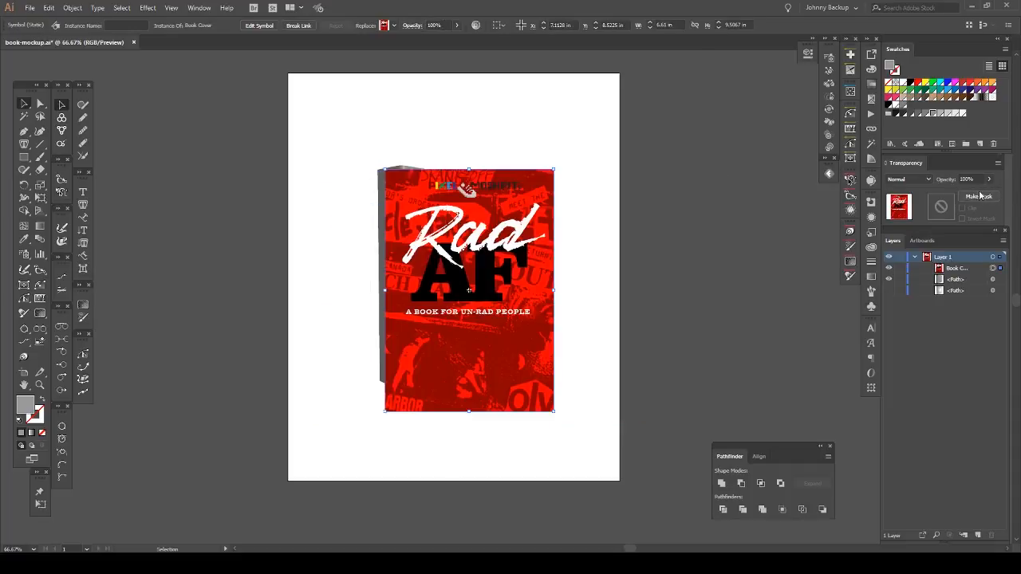
Reduce the cover artwork's opacity to 28% and align its upper-right corner with the book's upper-right corner
click(989, 179)
drag(990, 193, 960, 193)
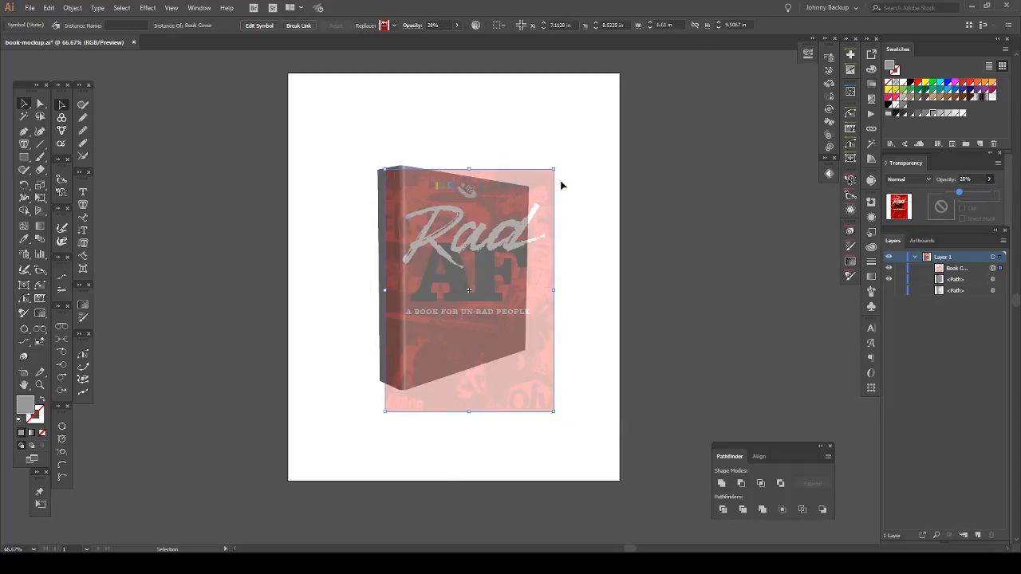
scroll(547, 171, up, 2)
drag(551, 177, 506, 212)
drag(538, 253, 604, 135)
drag(610, 247, 593, 219)
scroll(604, 194, down, 1)
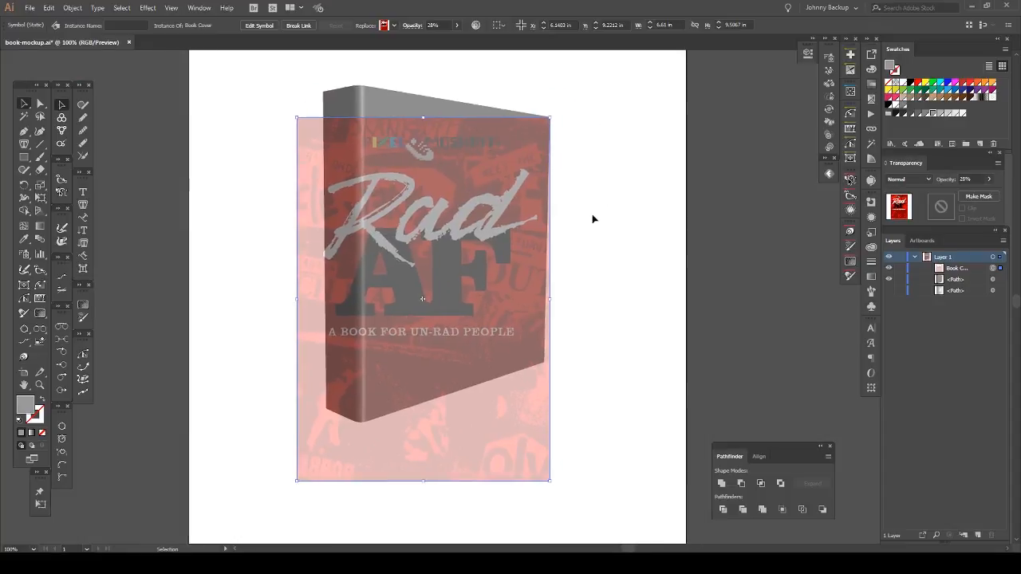
Try to fit the cover's lower-right corner to the book with Free Transform, and undo back through the cover's move and opacity change
key(a)
key(ctrl)
key(e)
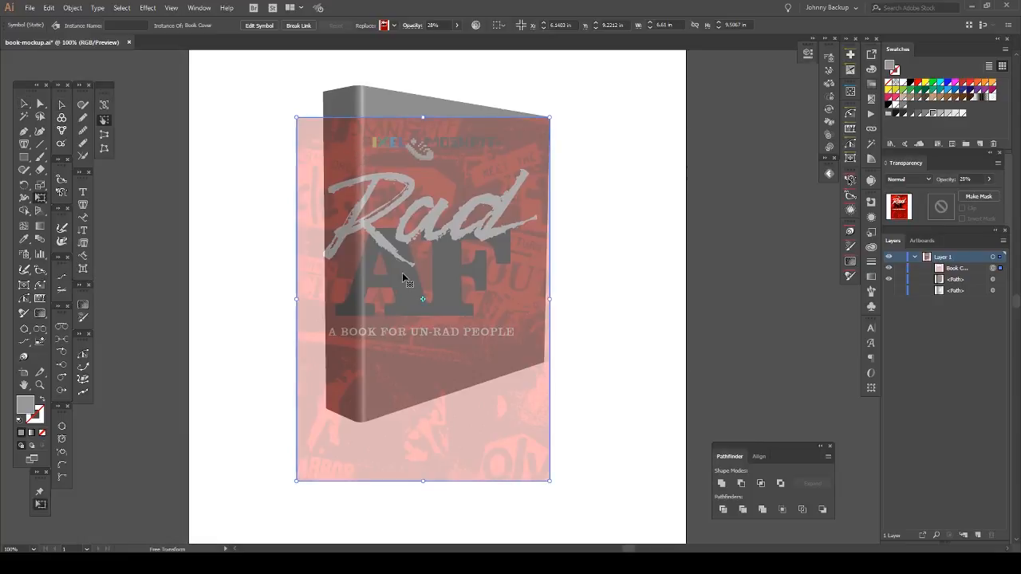
click(549, 482)
drag(549, 481, 543, 363)
key(ctrl+z)
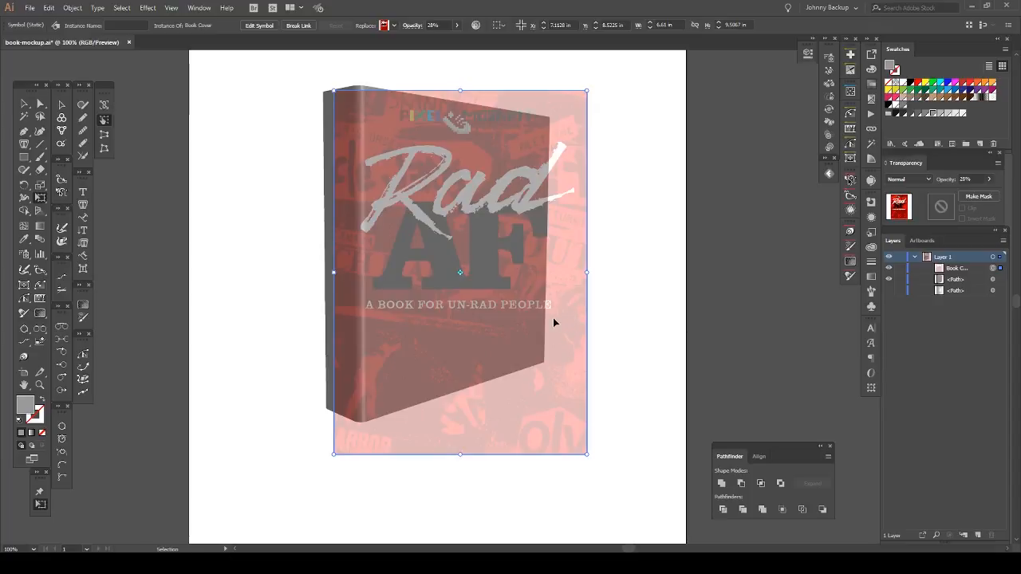
key(ctrl+z)
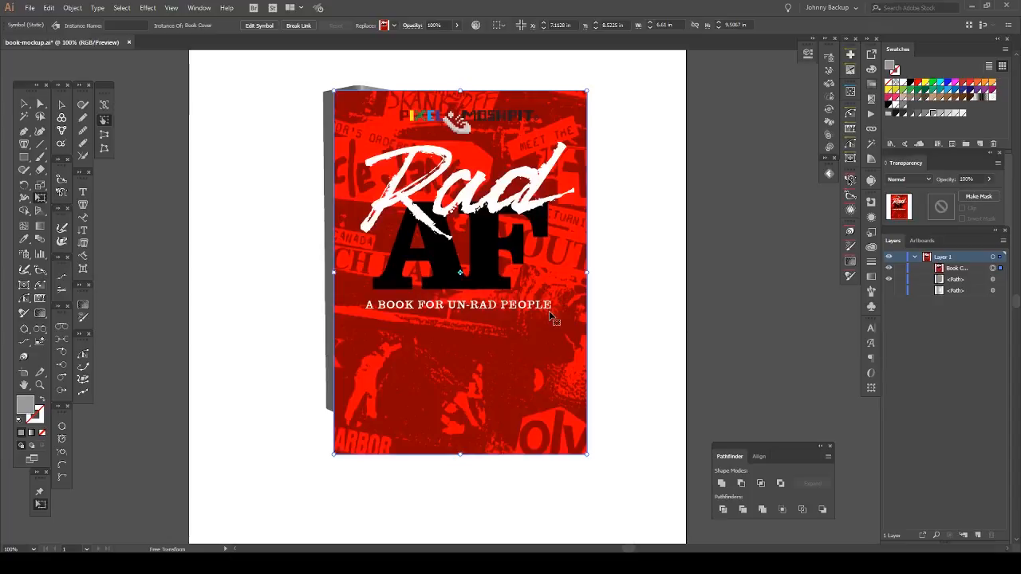
Move the cover artwork off the artboard beside the book and scale it down to about 5.06 × 7.28 in
drag(380, 125, 628, 156)
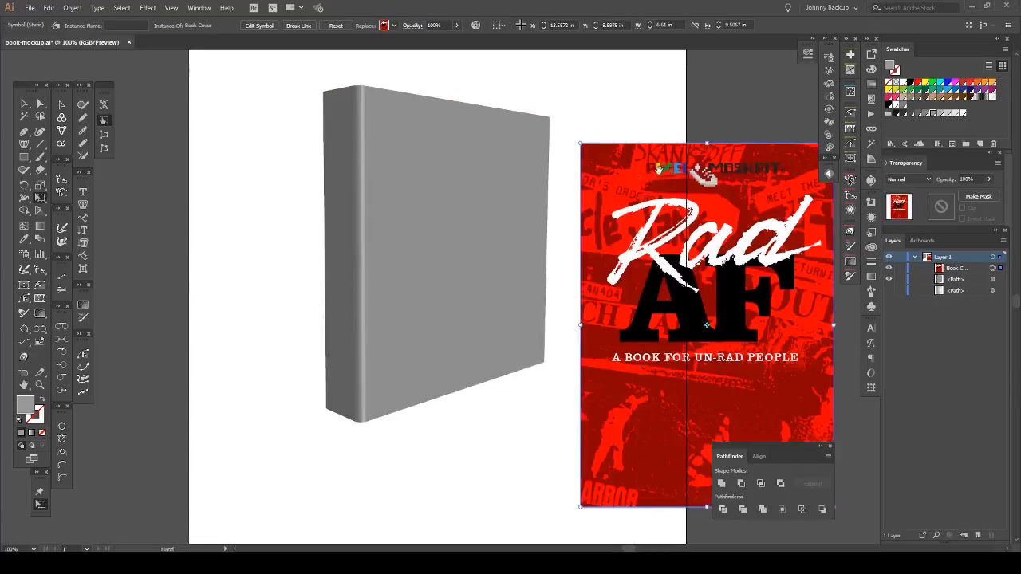
scroll(402, 118, right, 5)
drag(400, 121, 457, 153)
click(22, 105)
drag(515, 276, 615, 182)
click(423, 186)
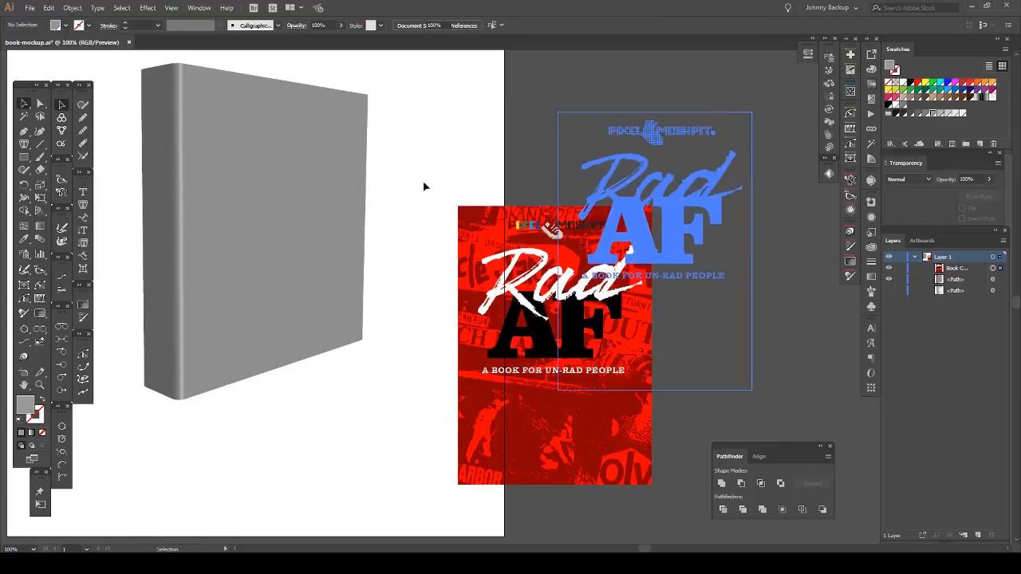
drag(483, 144, 364, 188)
click(284, 166)
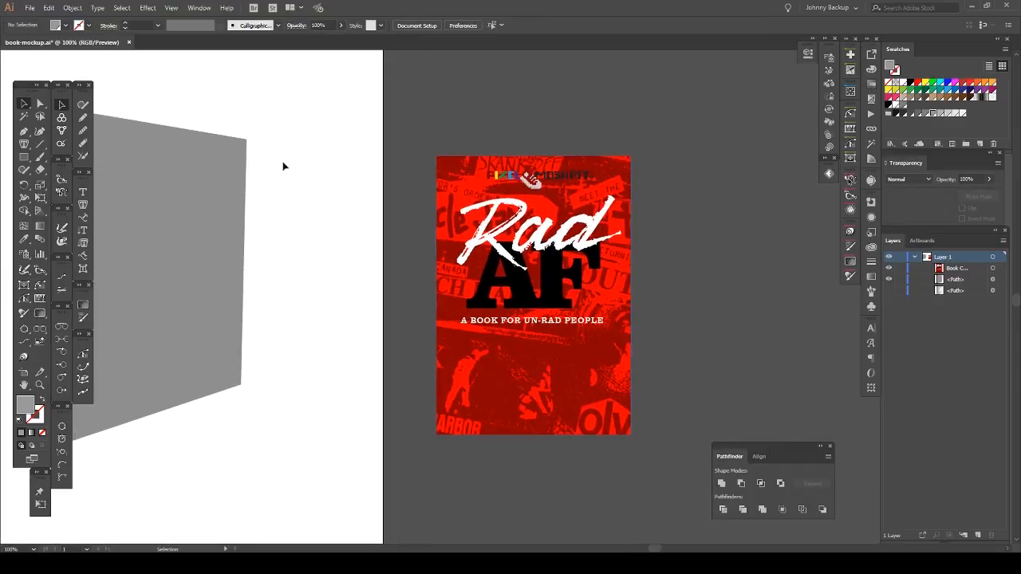
Draw a rectangle of about 5.06 × 7.28 in exactly over the cover artwork and give it no fill
click(24, 157)
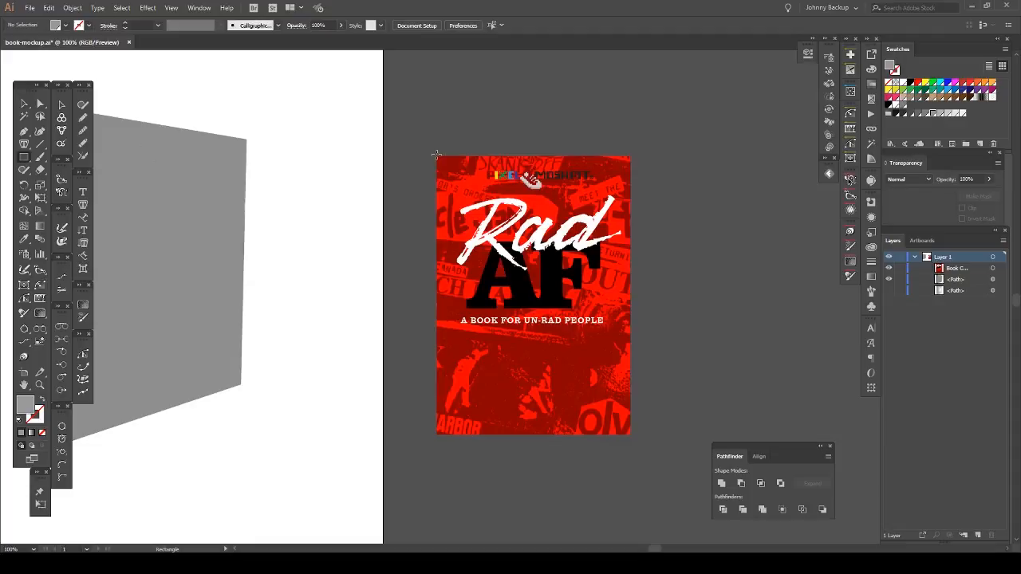
key(v)
key(m)
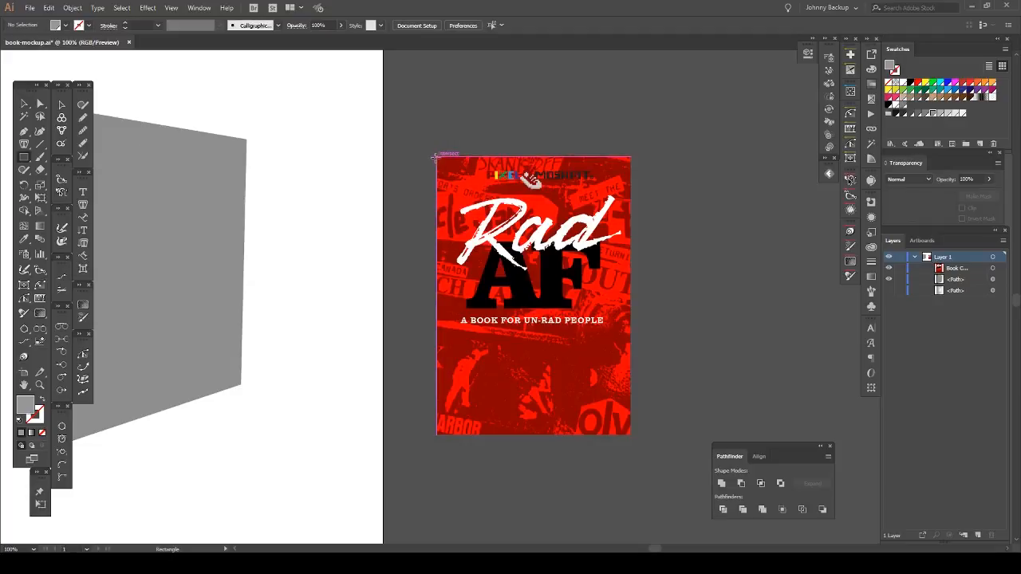
drag(438, 155, 630, 434)
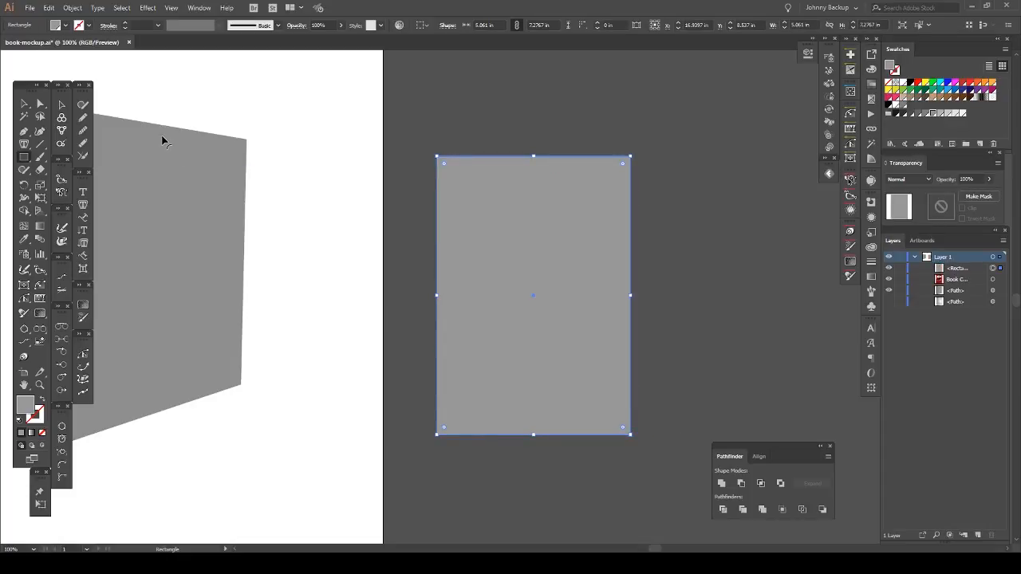
key(slash)
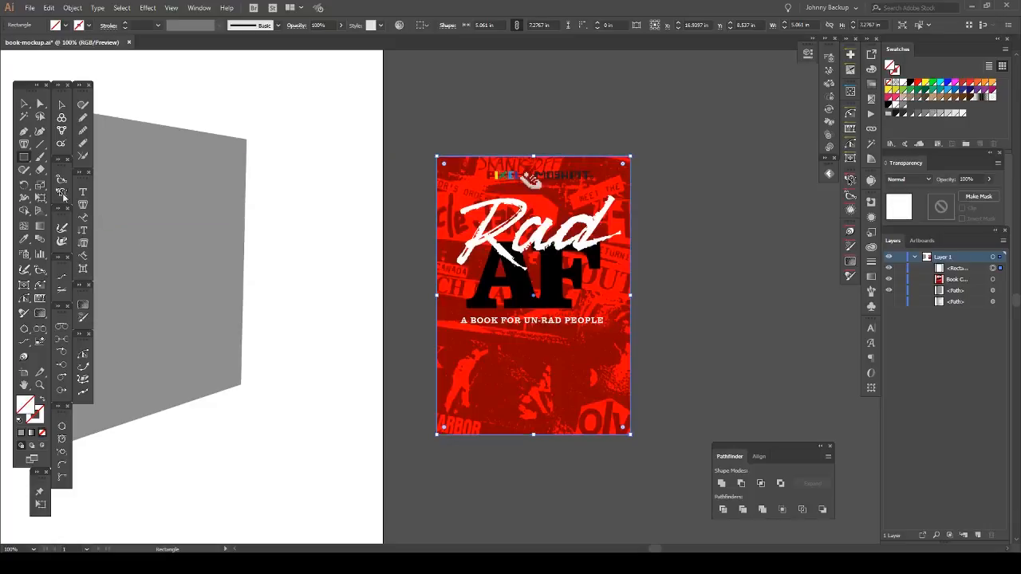
click(25, 104)
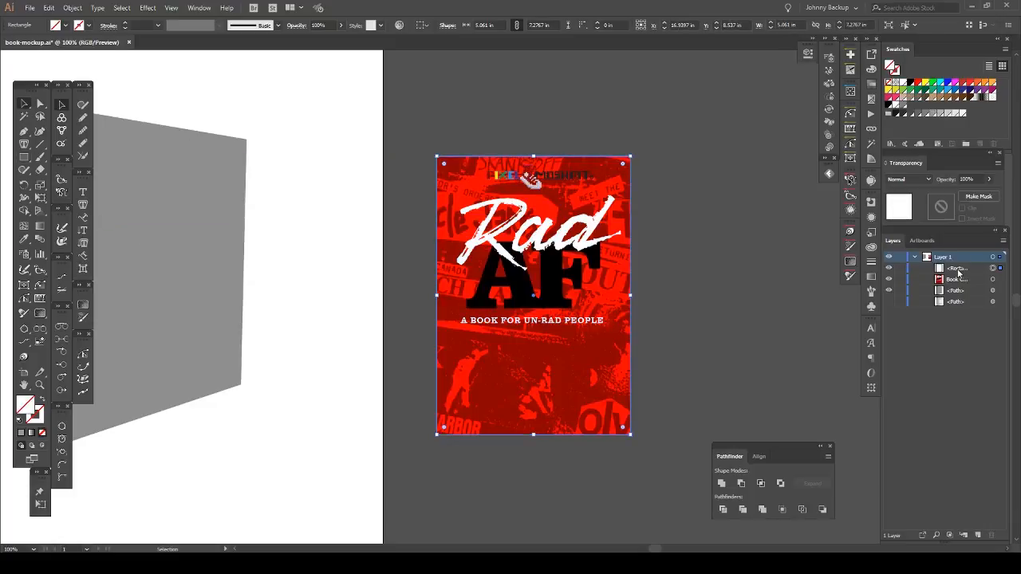
Set the row size of the layer list to Large
click(1003, 240)
click(916, 512)
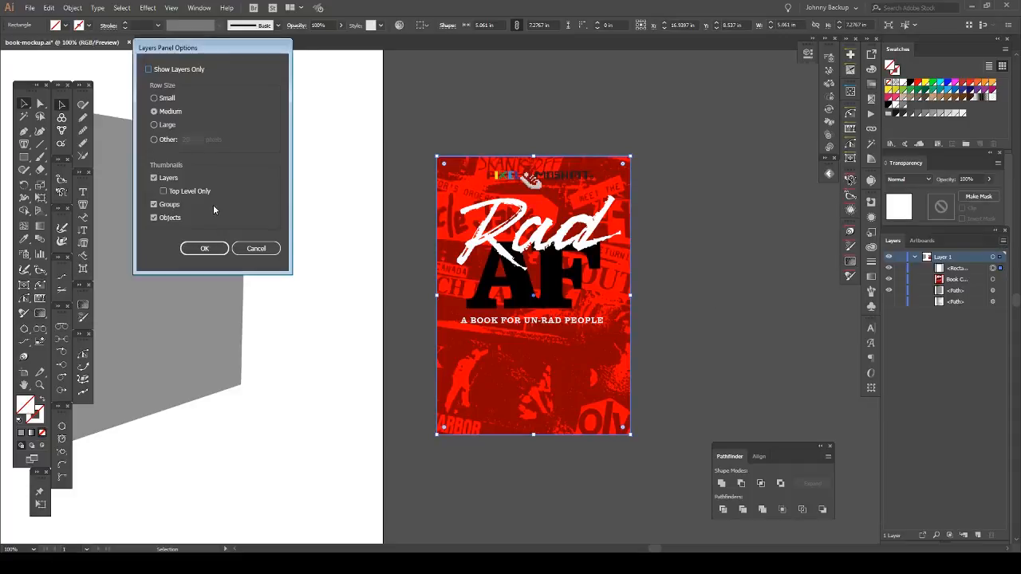
click(154, 126)
click(204, 248)
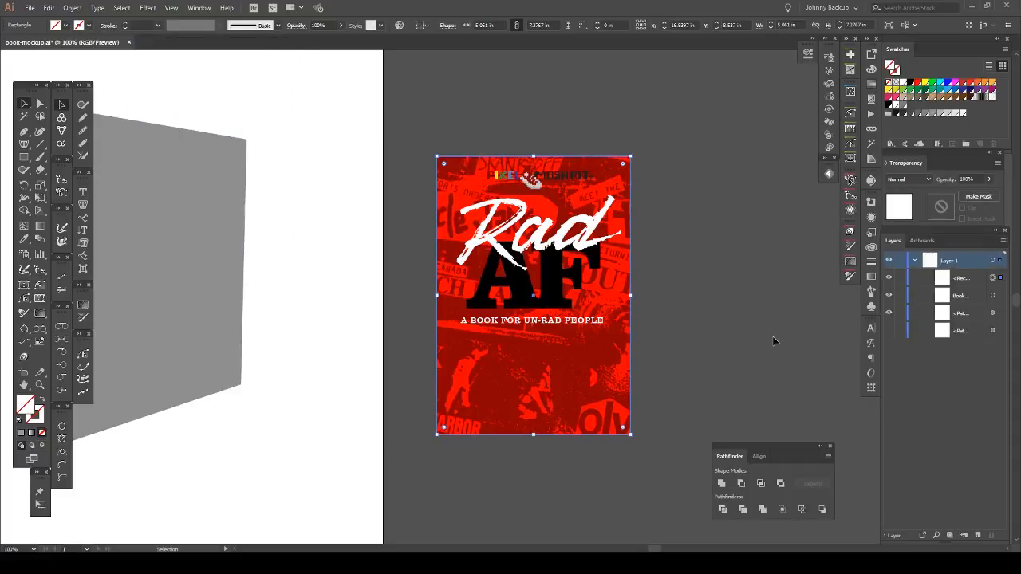
Envelope-distort the Book Cover artwork with the no-fill rectangle as the top object
click(957, 280)
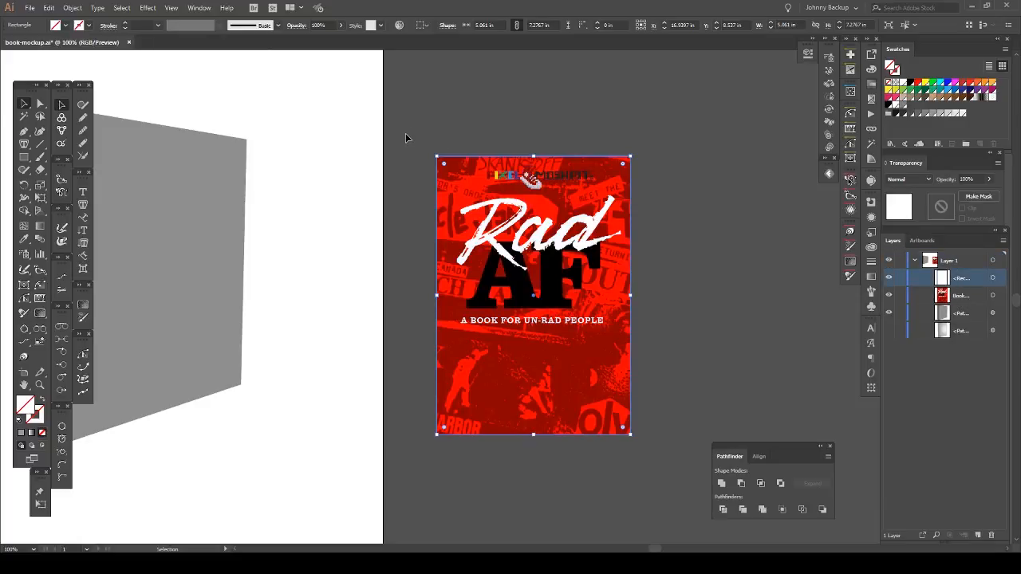
drag(401, 104, 697, 531)
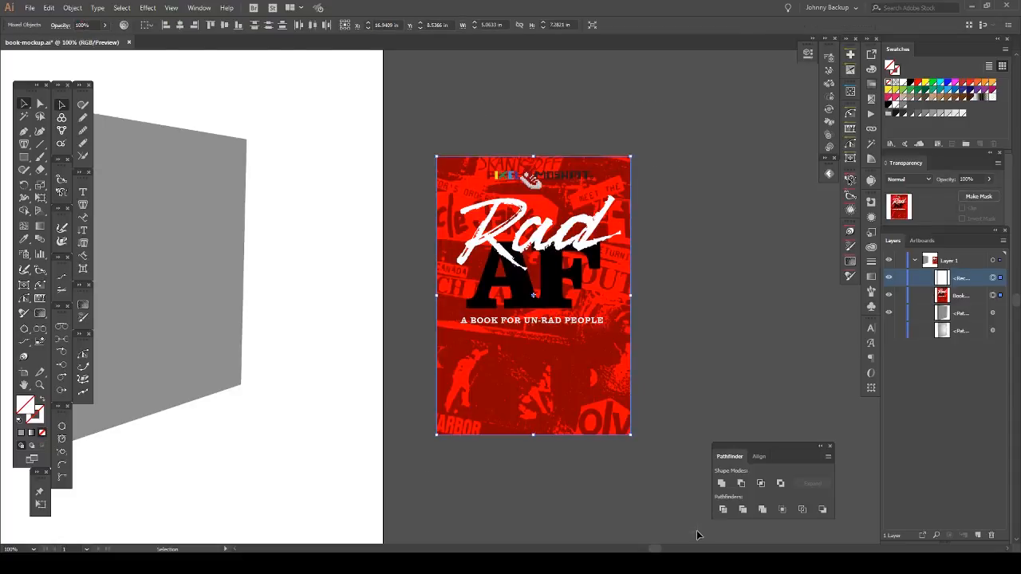
click(73, 8)
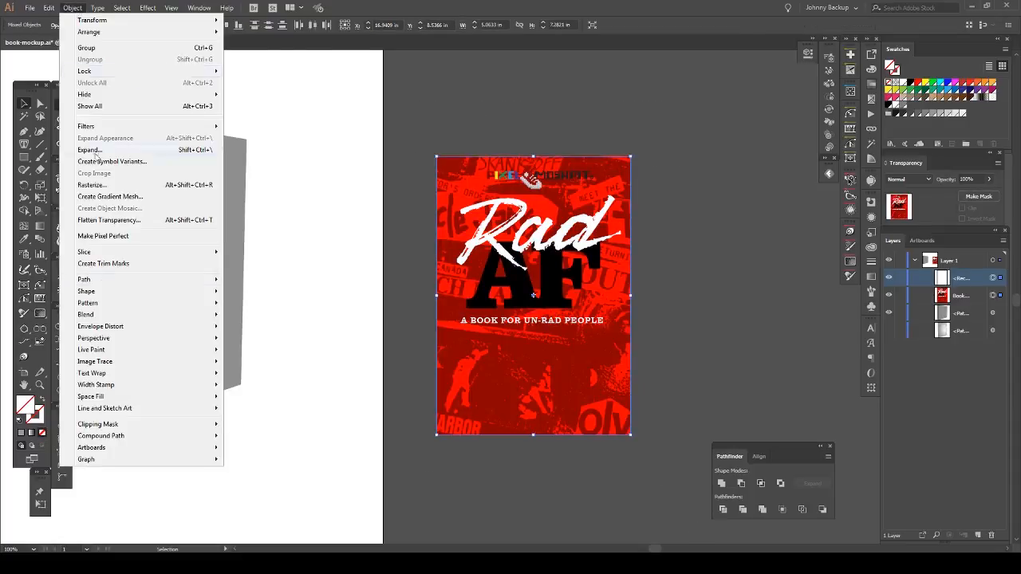
mouse_move(116, 330)
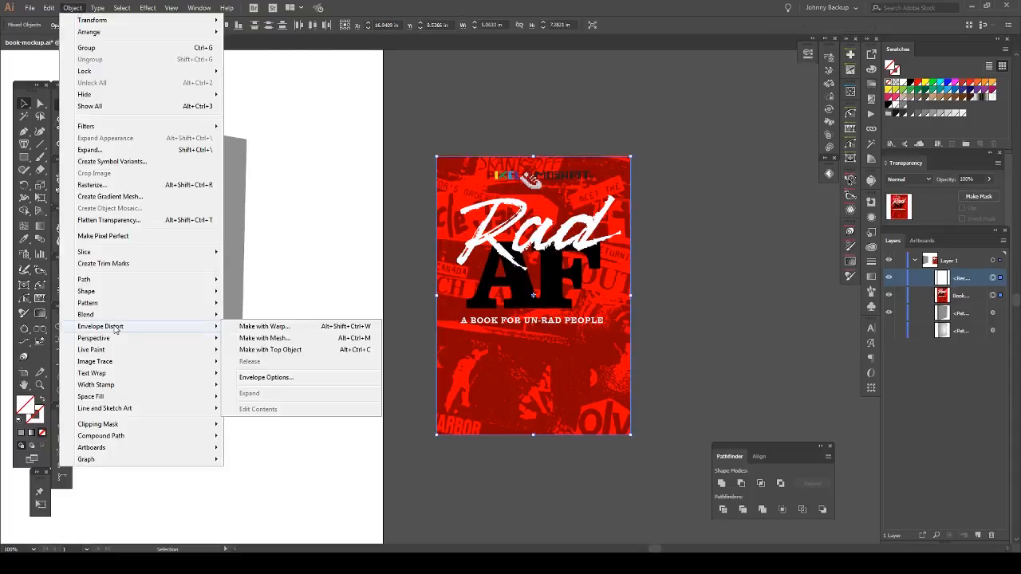
click(292, 350)
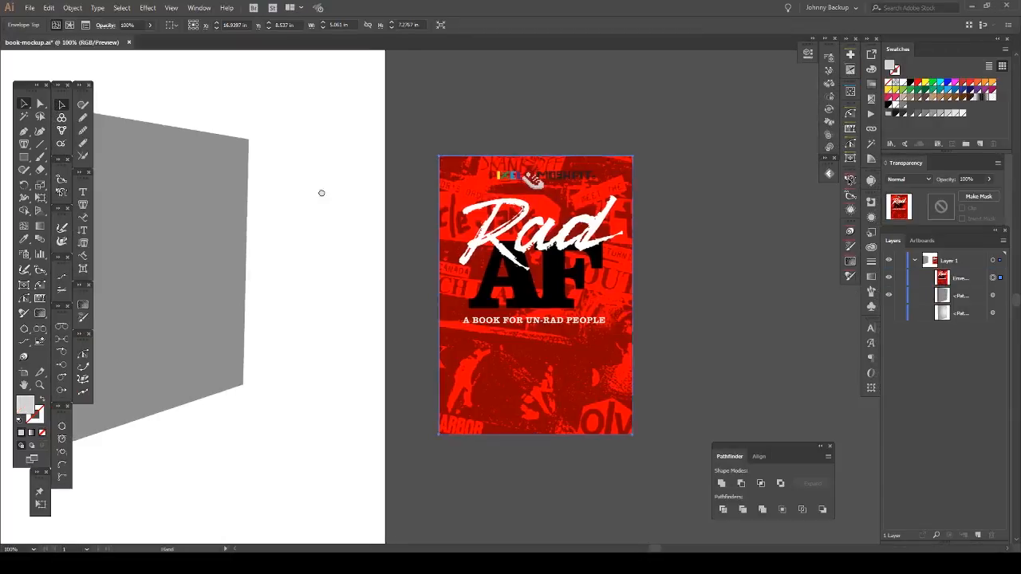
Move the enveloped cover artwork over the front of the book and lower its opacity to 38%
drag(322, 192, 419, 194)
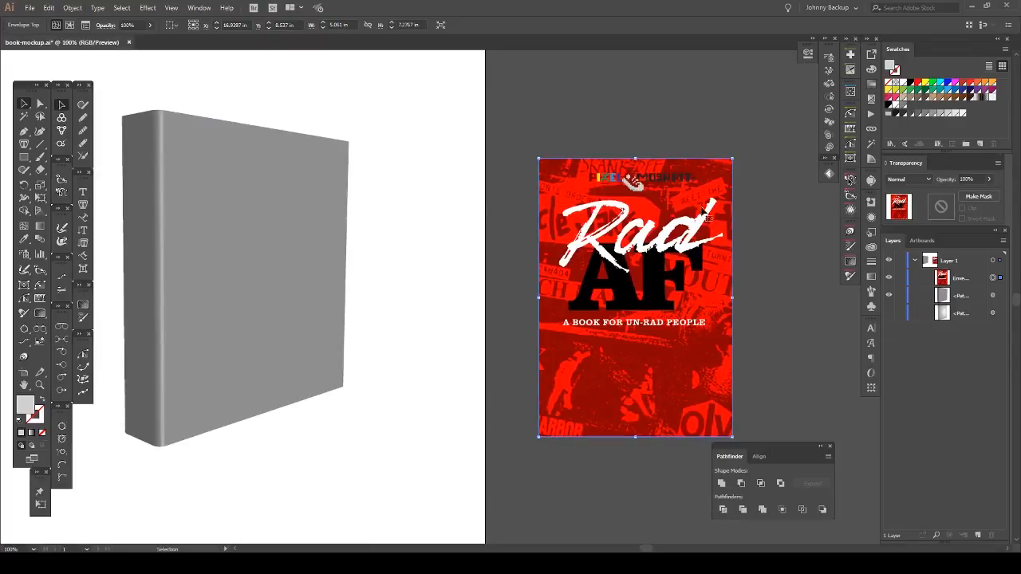
drag(703, 204, 331, 206)
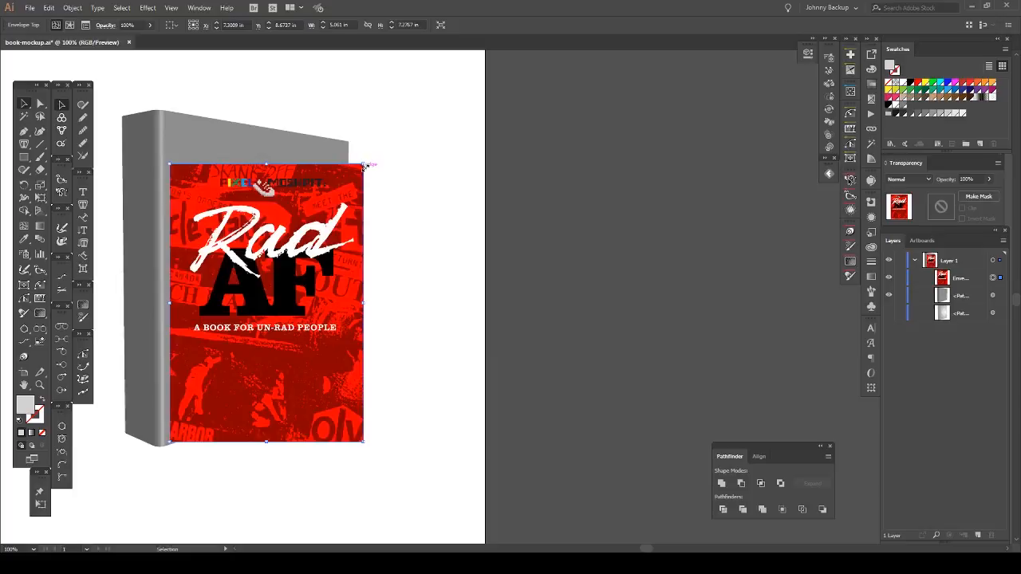
key(a)
key(v)
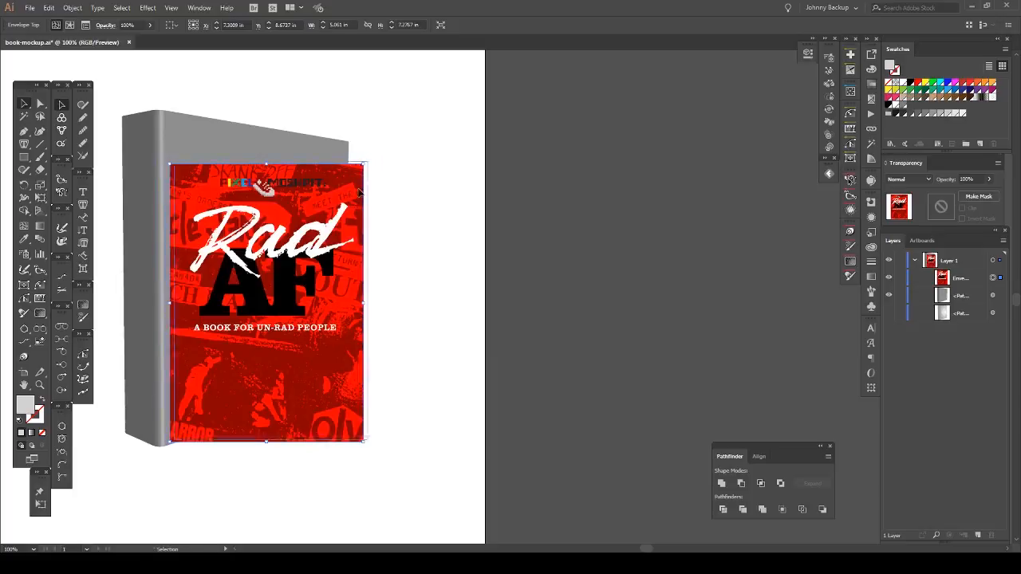
drag(355, 192, 366, 186)
click(989, 179)
click(966, 195)
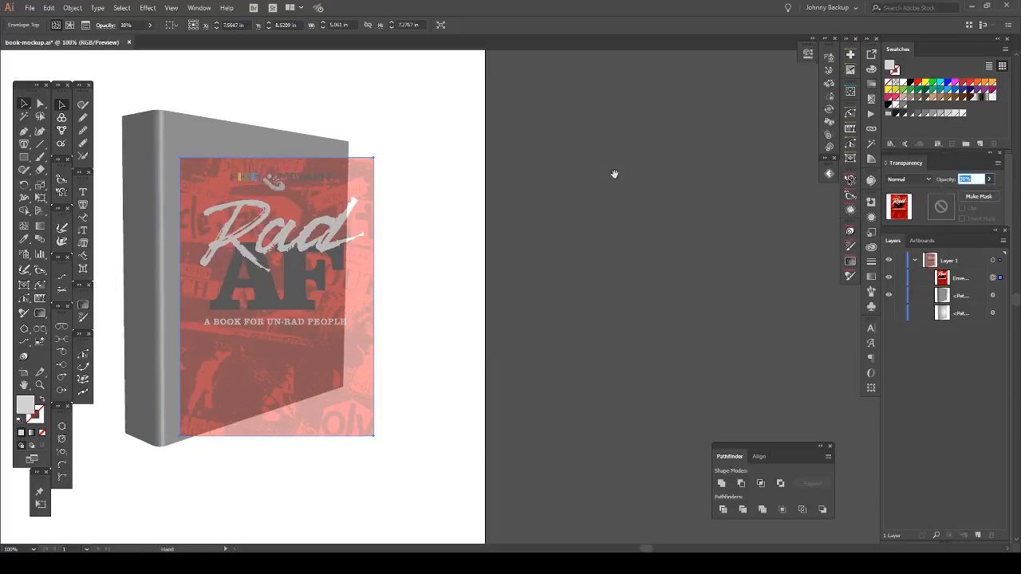
Align the cover envelope's upper-right corner with the upper-right corner of the book's front face
key(ctrl+=)
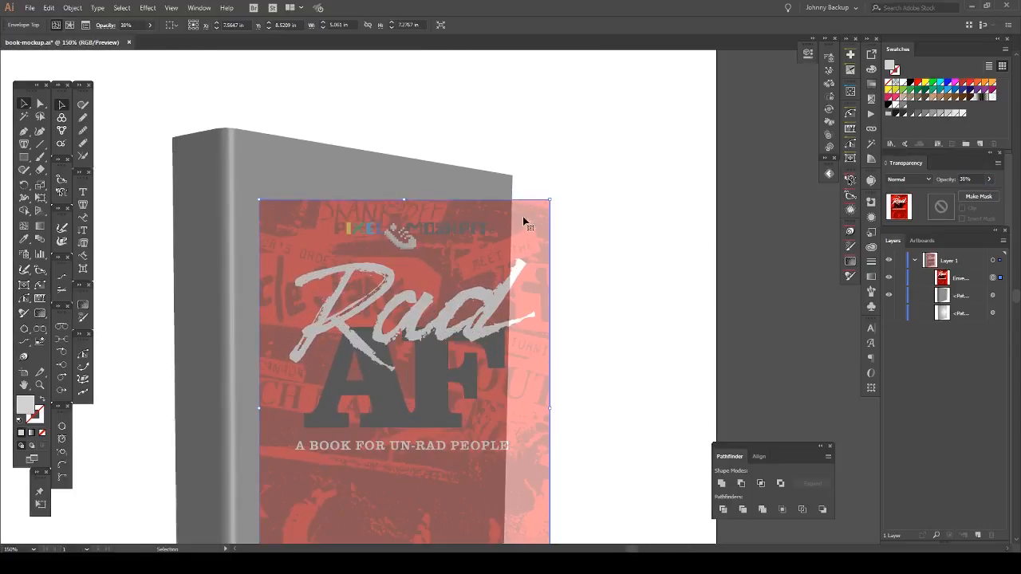
drag(540, 226, 529, 183)
scroll(505, 189, up, 5)
scroll(513, 231, down, 4)
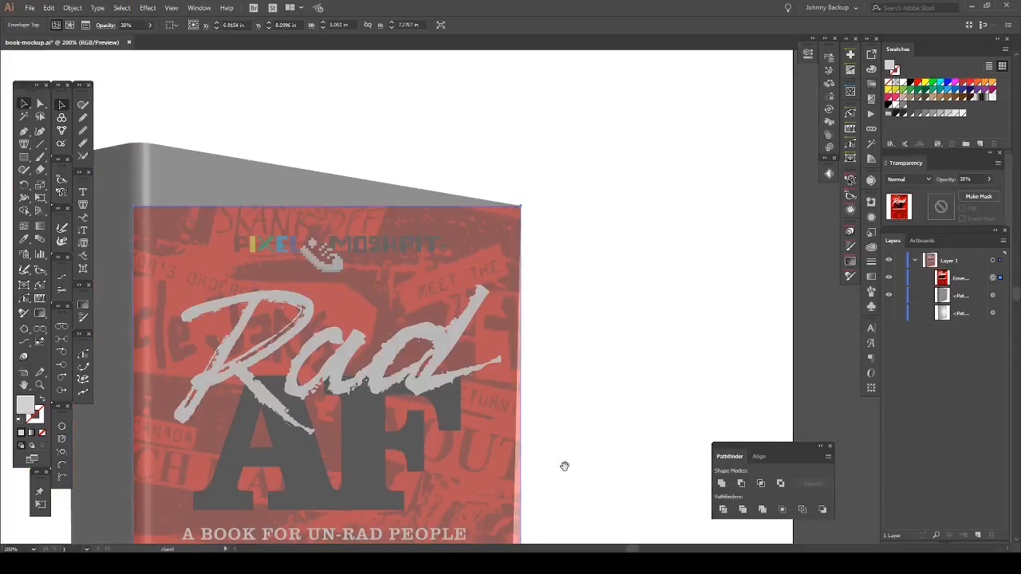
Distort the cover envelope with Free Transform so its lower-right corner meets the book's lower-right corner
scroll(619, 397, down, 3)
drag(619, 397, 627, 360)
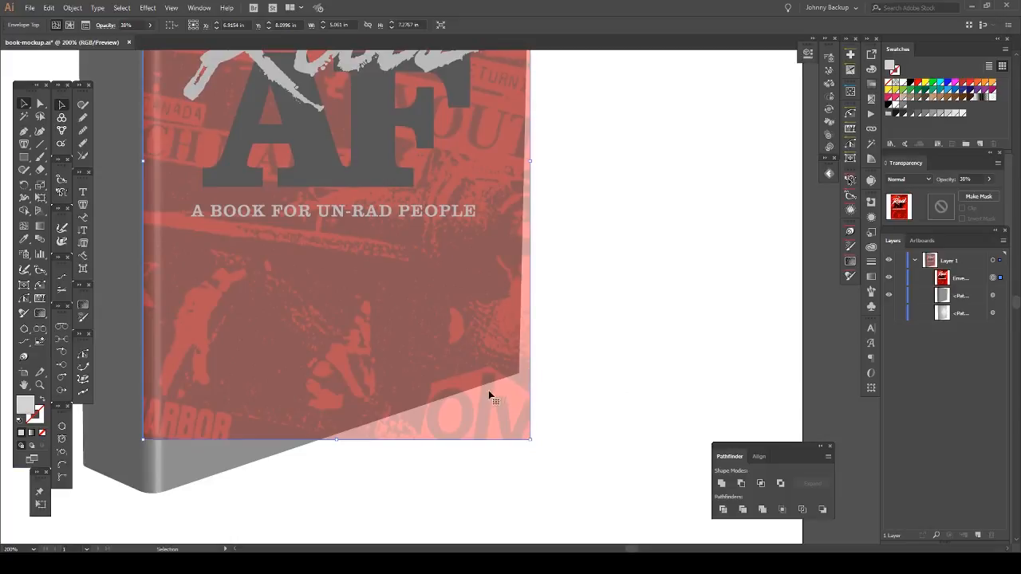
key(e)
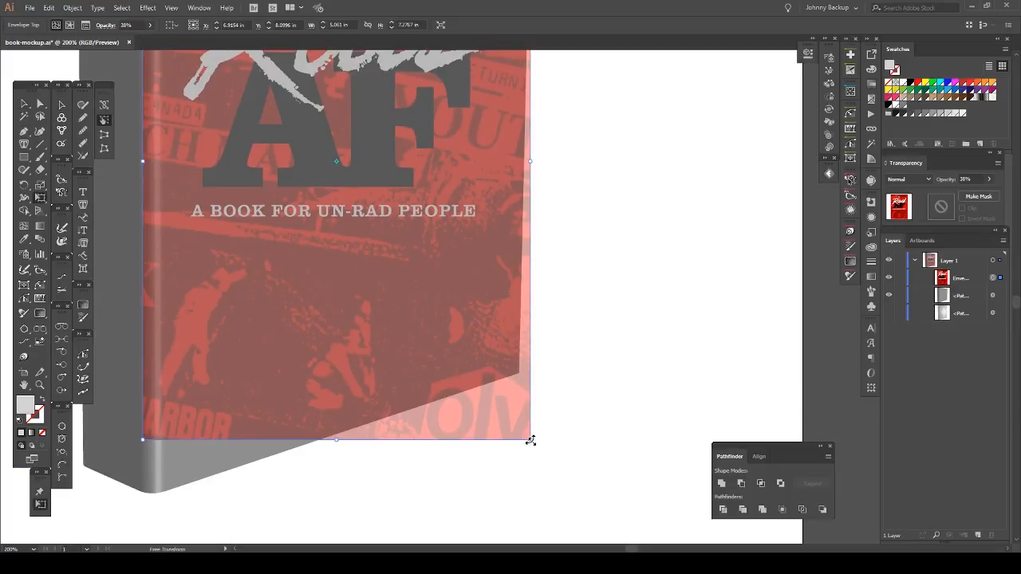
drag(530, 440, 519, 374)
key(v)
key(e)
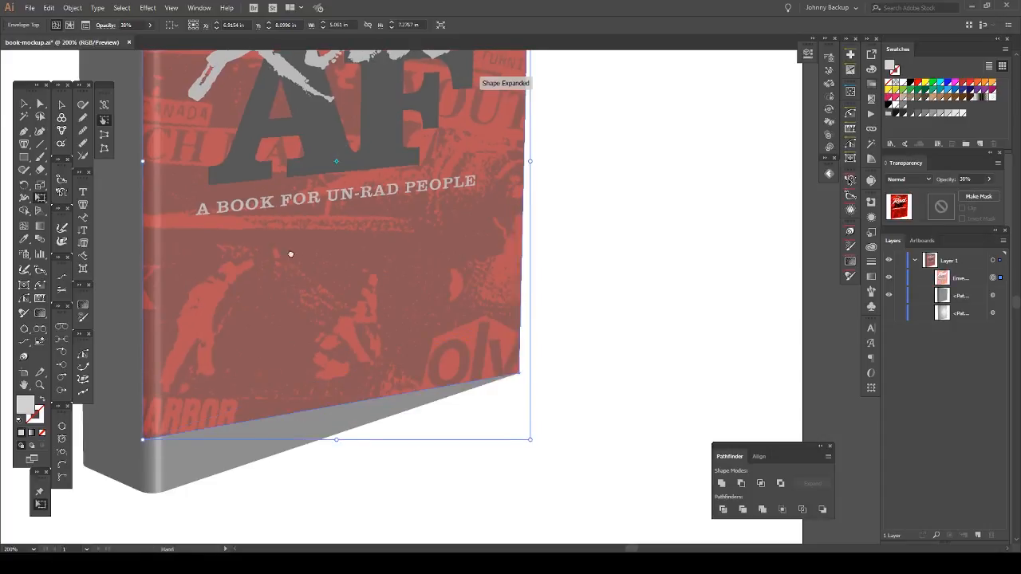
Distort the envelope's upper-left corner onto the top of the front face beside the rounded spine edge
drag(292, 254, 325, 330)
scroll(325, 327, down, 1)
drag(326, 283, 396, 359)
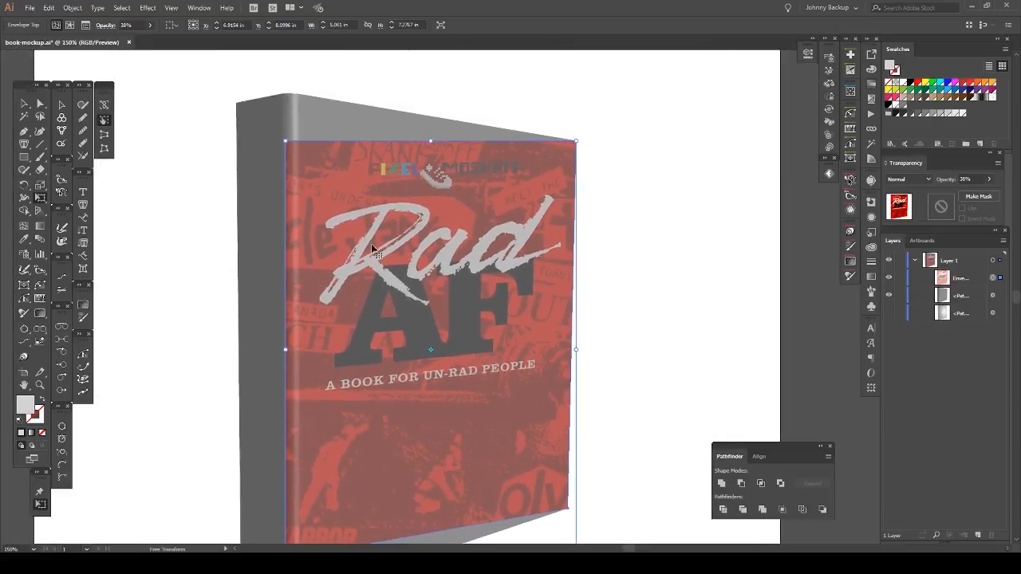
drag(349, 318, 350, 347)
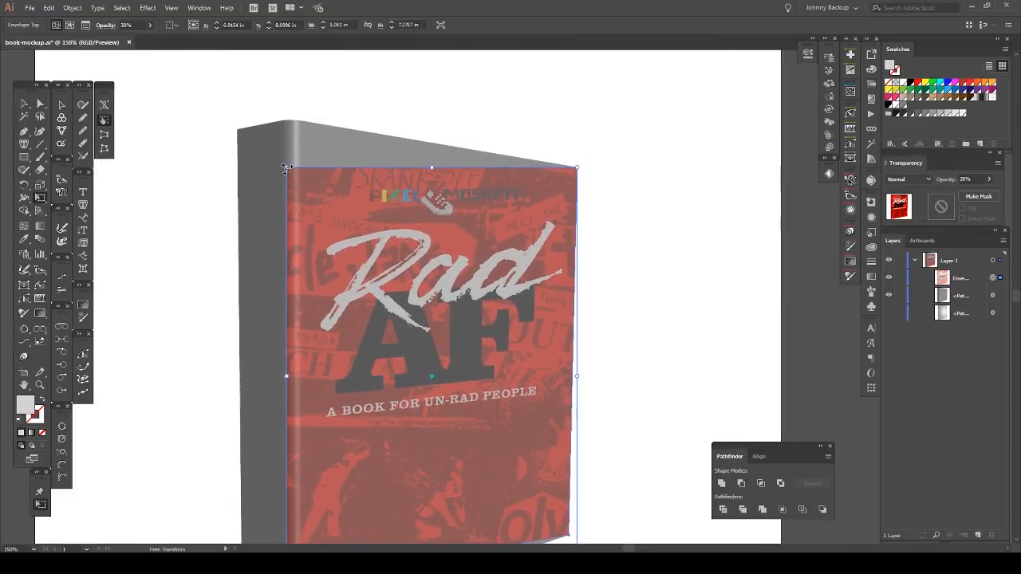
drag(287, 169, 301, 122)
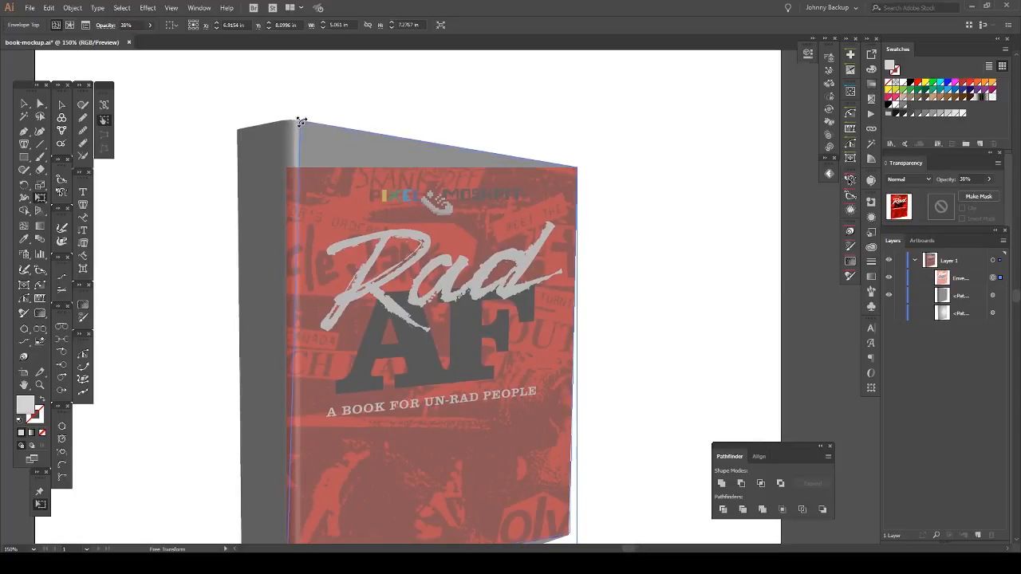
key(v)
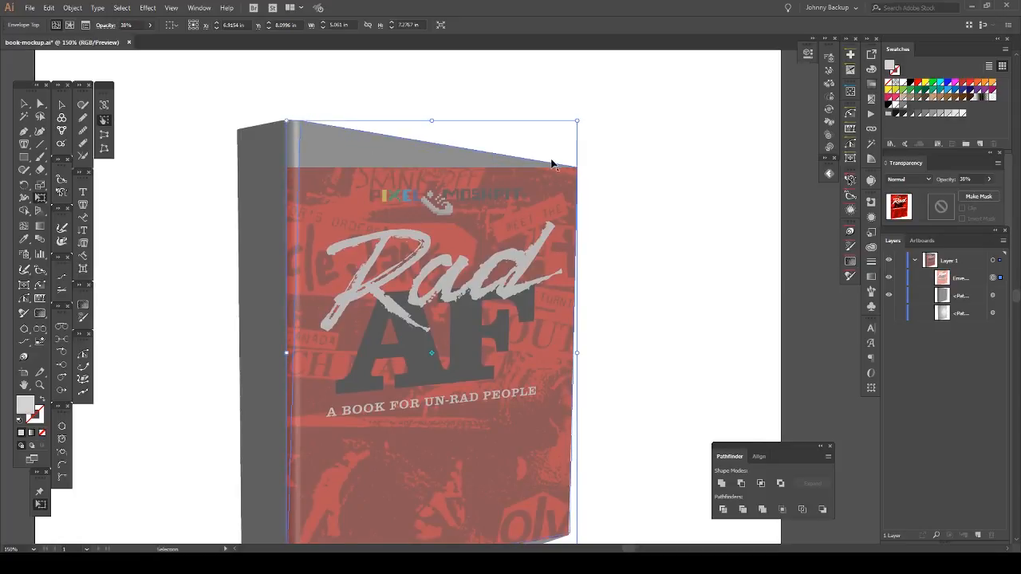
Distort the envelope's lower-left corner onto the bottom of the front face beside the rounded spine edge
key(space)
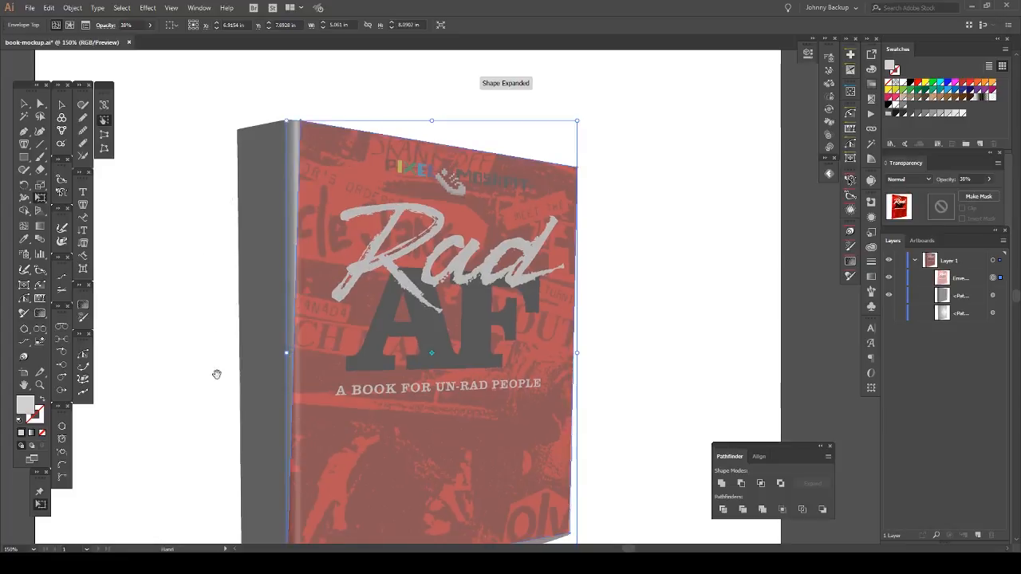
drag(216, 374, 210, 200)
key(e)
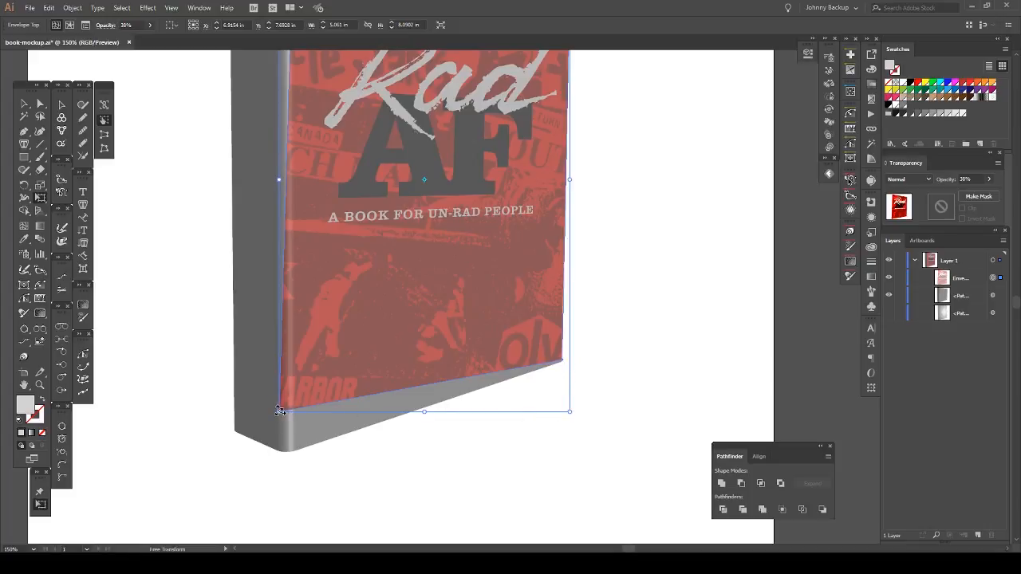
drag(280, 411, 296, 450)
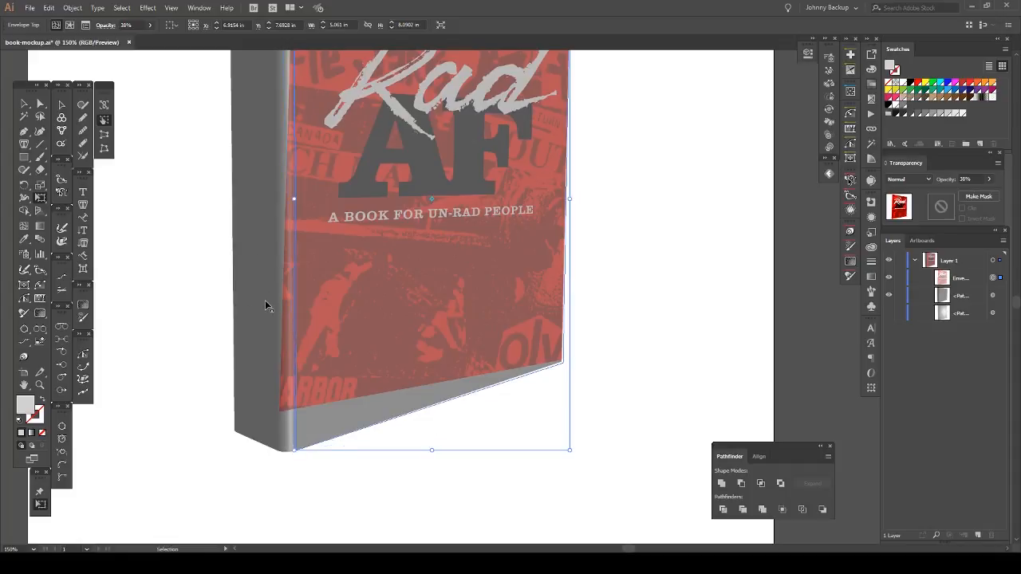
Move the envelope's lower-right mesh point inward onto the book's corner with the Direct Selection tool
scroll(565, 373, up, 3)
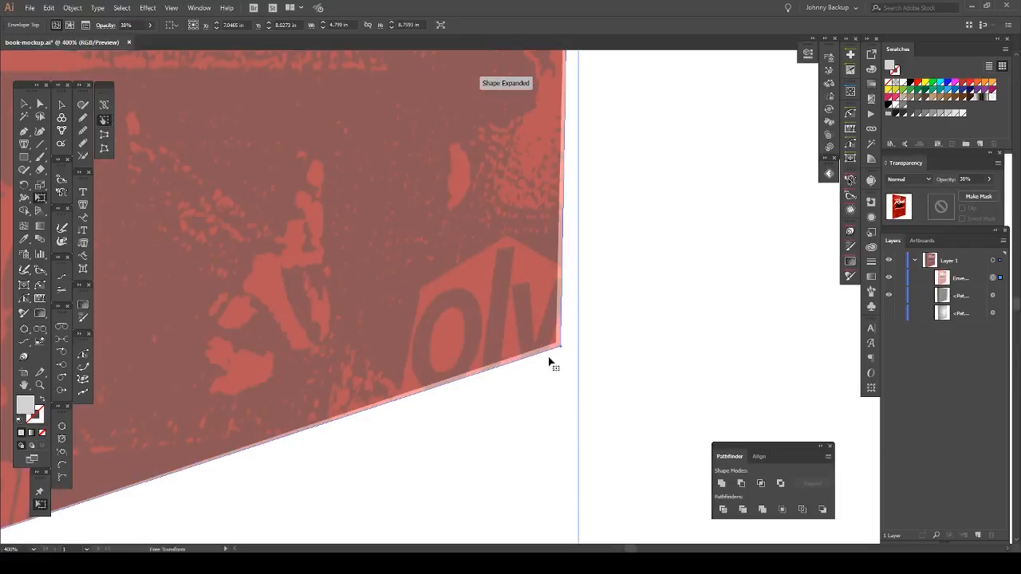
scroll(558, 372, up, 3)
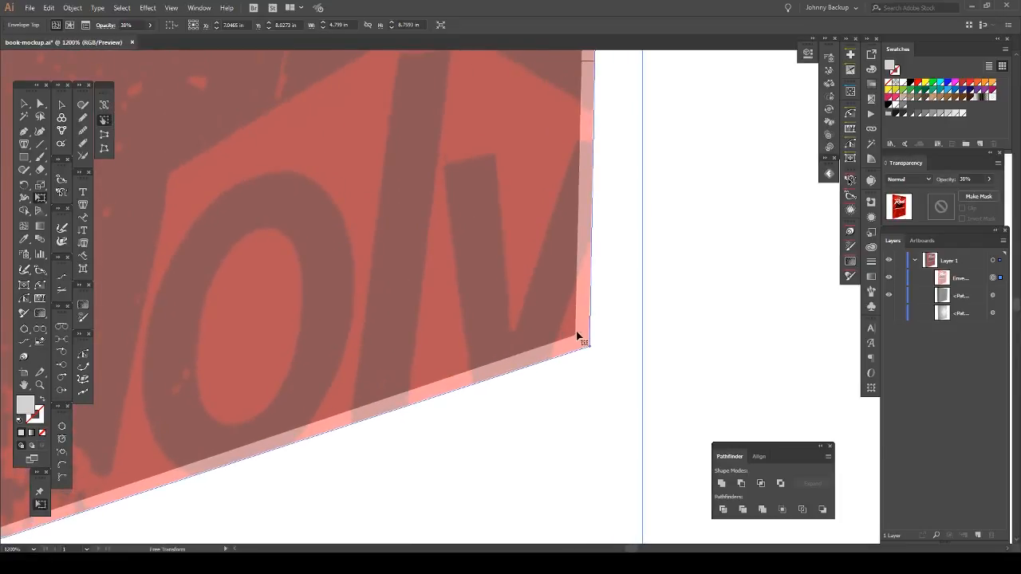
key(a)
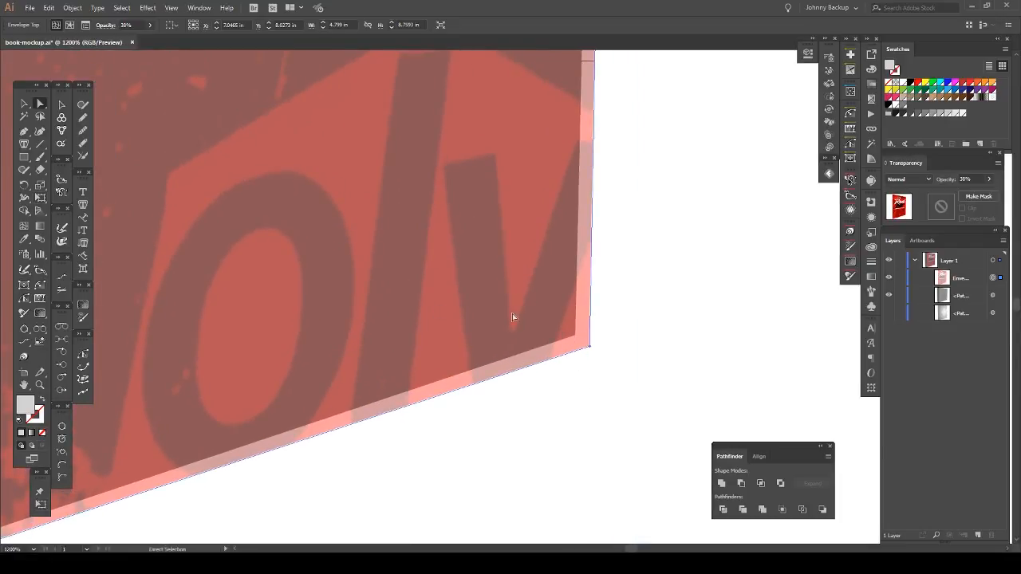
click(590, 351)
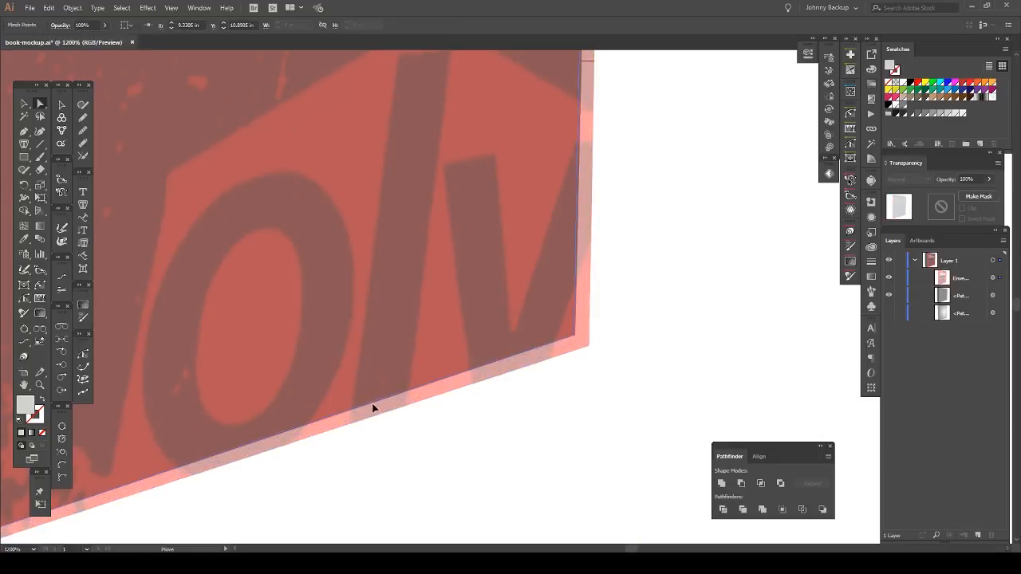
drag(387, 399, 569, 284)
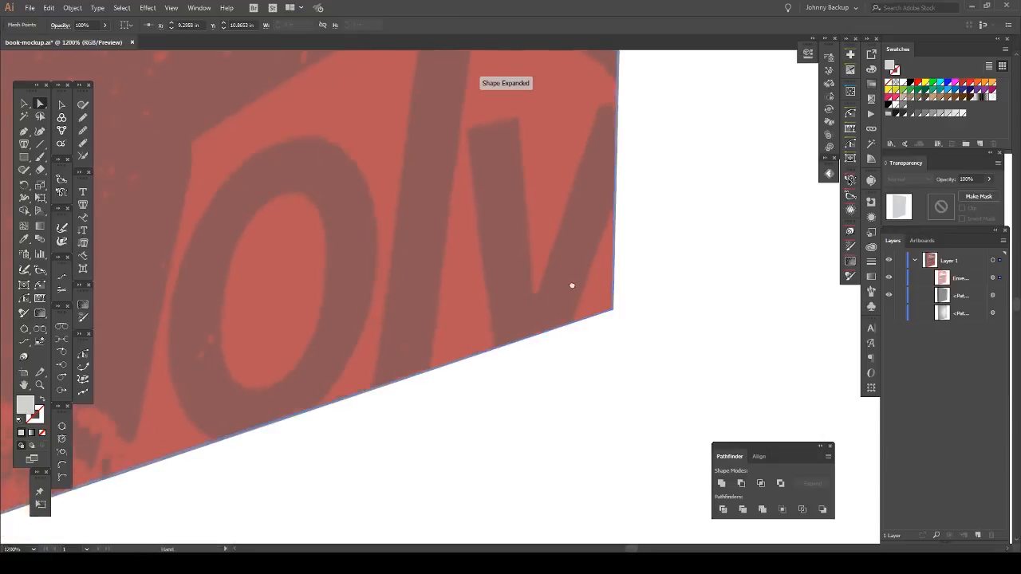
Fine-tune the lower-right mesh point at high magnification so the cover reaches the book's corner exactly
drag(514, 312, 507, 316)
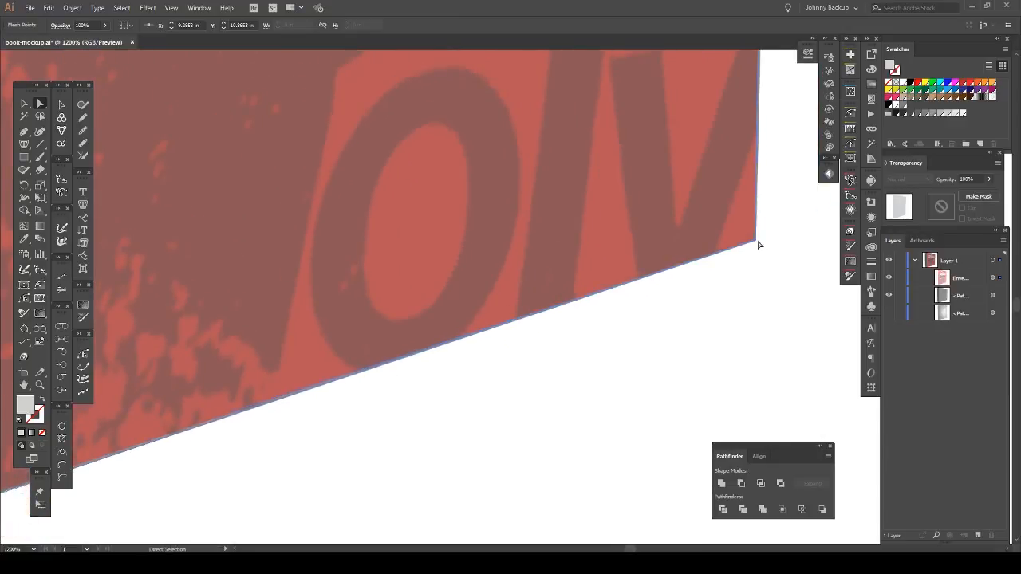
scroll(758, 243, up, 8)
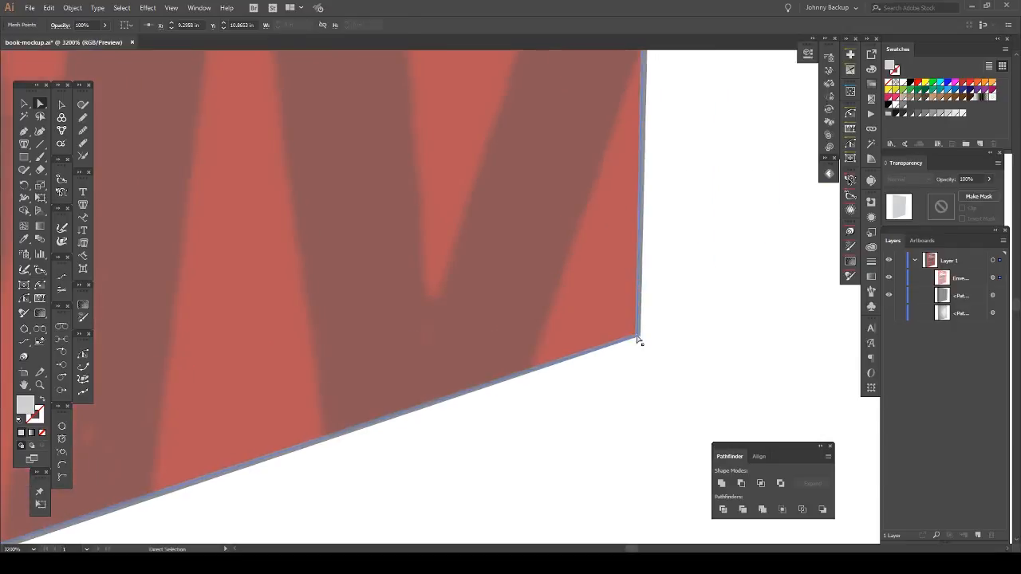
drag(643, 338, 654, 343)
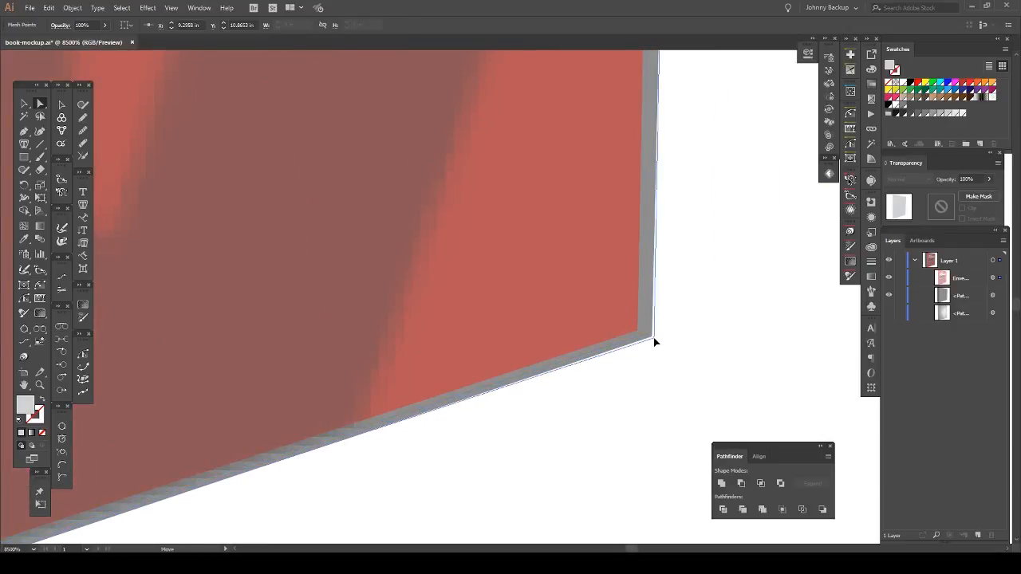
drag(654, 343, 656, 343)
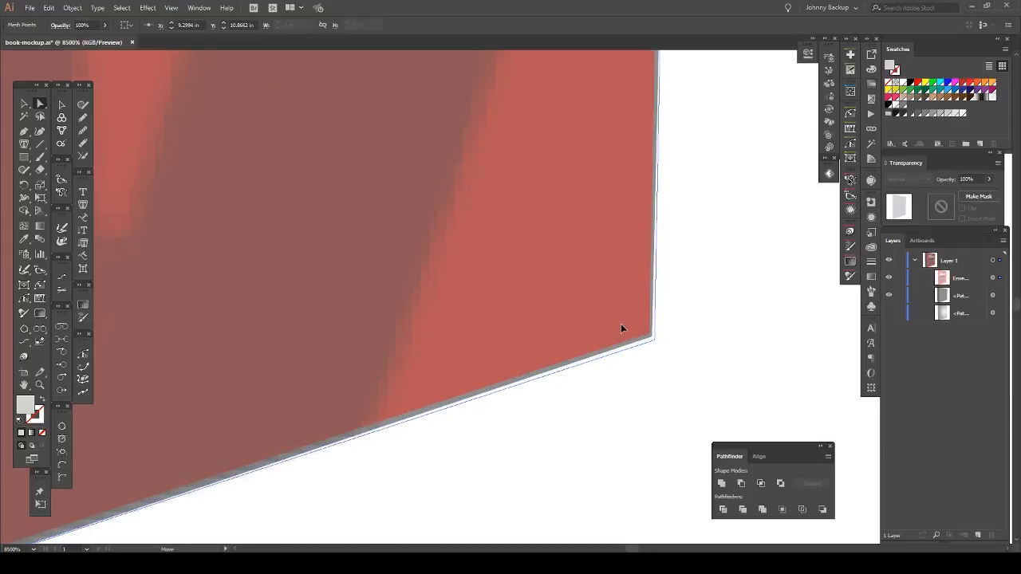
drag(491, 325, 503, 322)
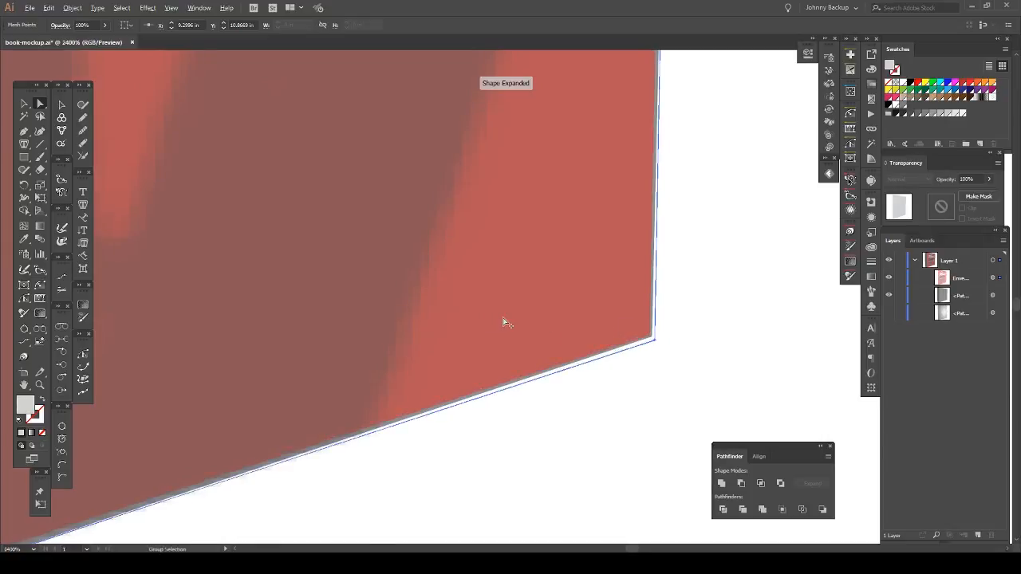
Nudge the envelope's bottom edge slightly to follow the book's lower edge, and check the alignment along the right edge
scroll(343, 311, down, 1)
drag(285, 372, 422, 321)
scroll(414, 324, down, 1)
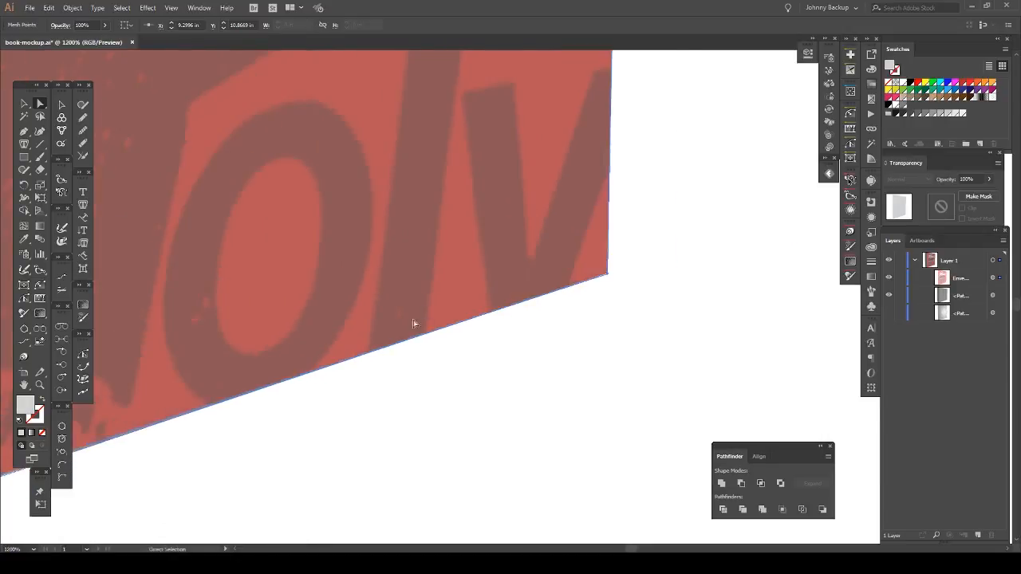
drag(354, 298, 565, 237)
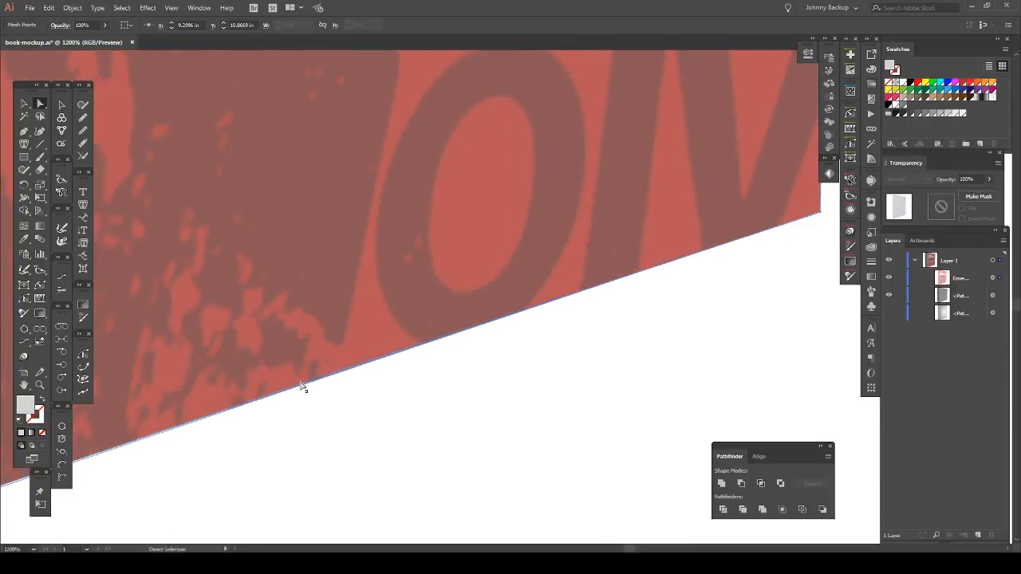
drag(302, 387, 302, 388)
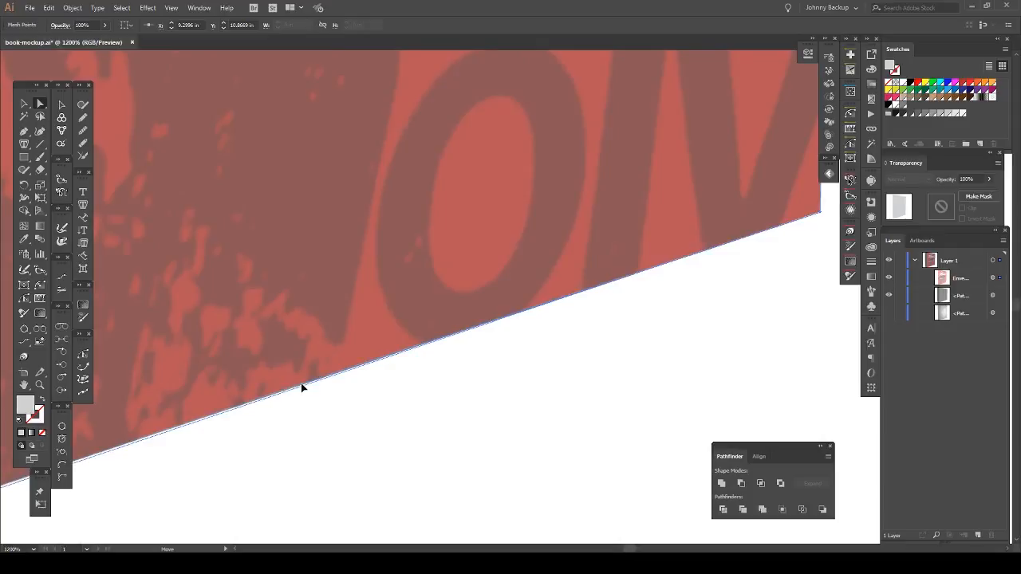
drag(465, 342, 495, 324)
scroll(504, 321, down, 2)
drag(547, 68, 513, 362)
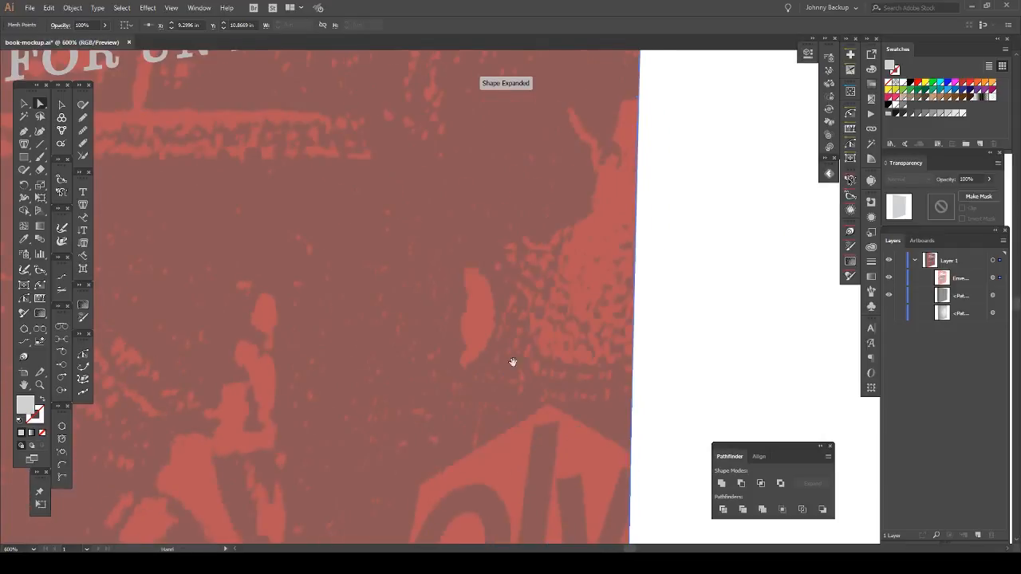
Move the envelope's upper-right mesh point up onto the book's top corner so the cover reaches the front face's upper edge
scroll(536, 197, down, 4)
drag(533, 177, 527, 389)
drag(312, 209, 339, 146)
scroll(510, 235, up, 4)
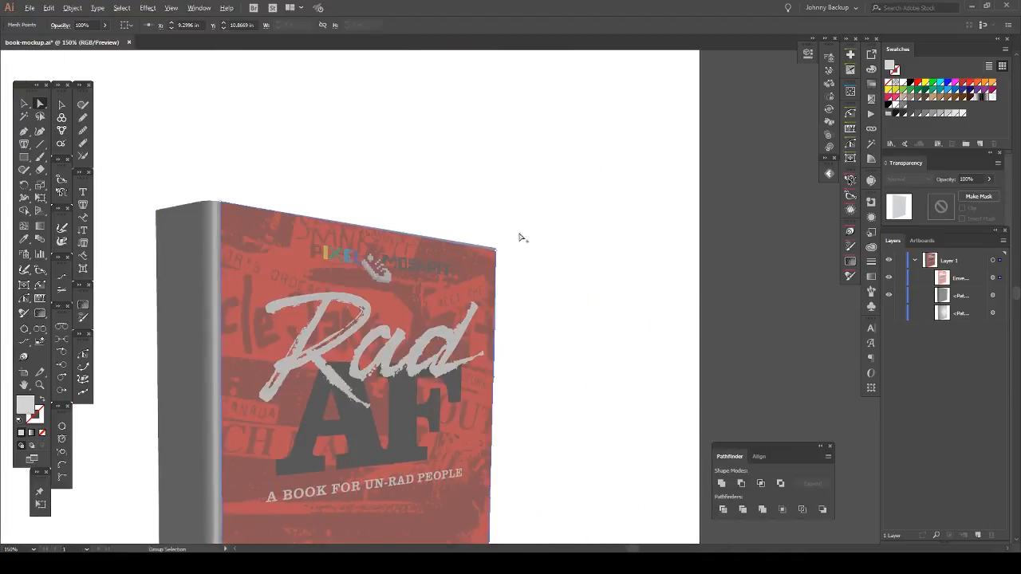
scroll(506, 232, up, 2)
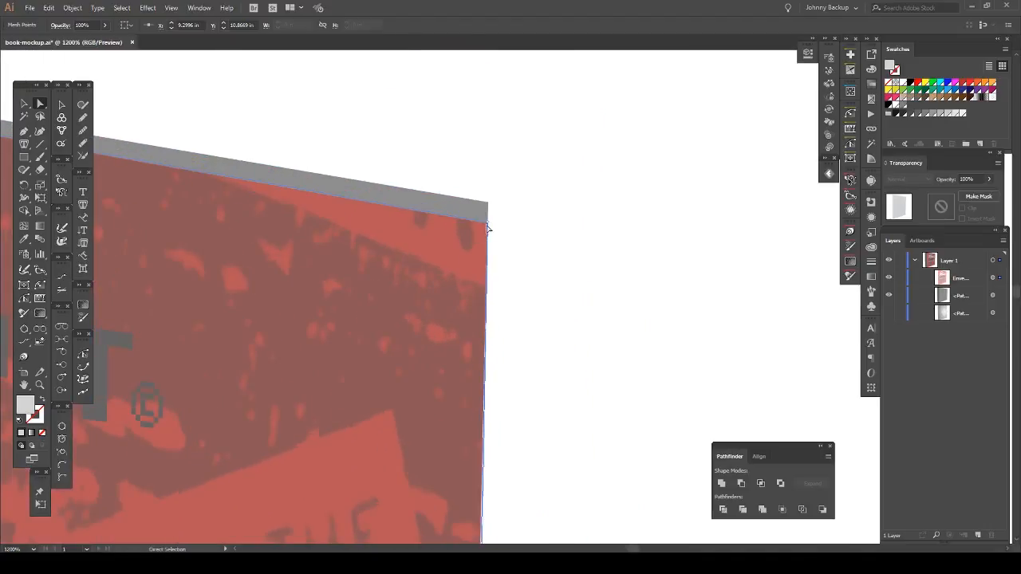
drag(487, 219, 488, 202)
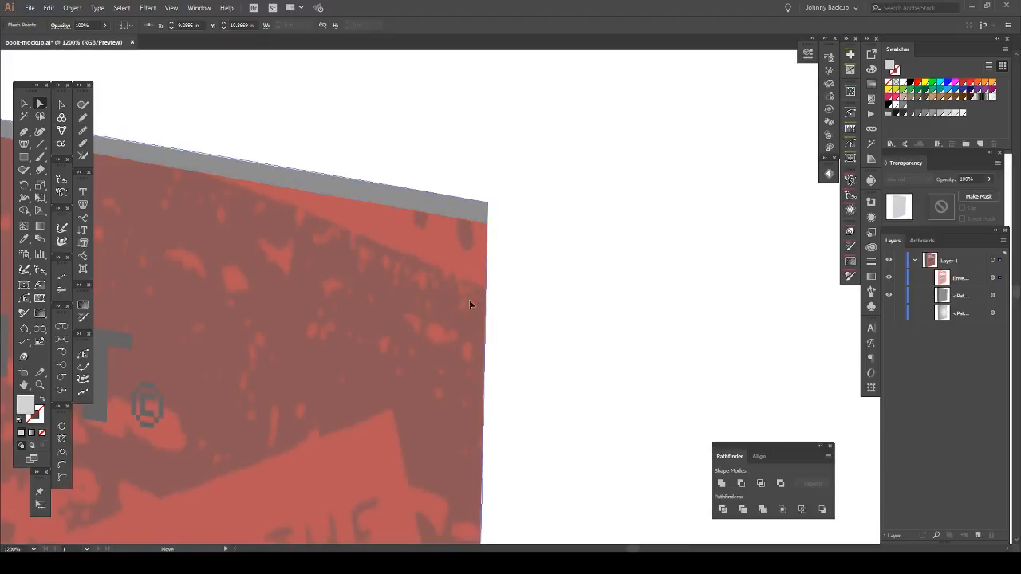
Restore the cover envelope's opacity to 100% and deselect it
scroll(476, 274, down, 2)
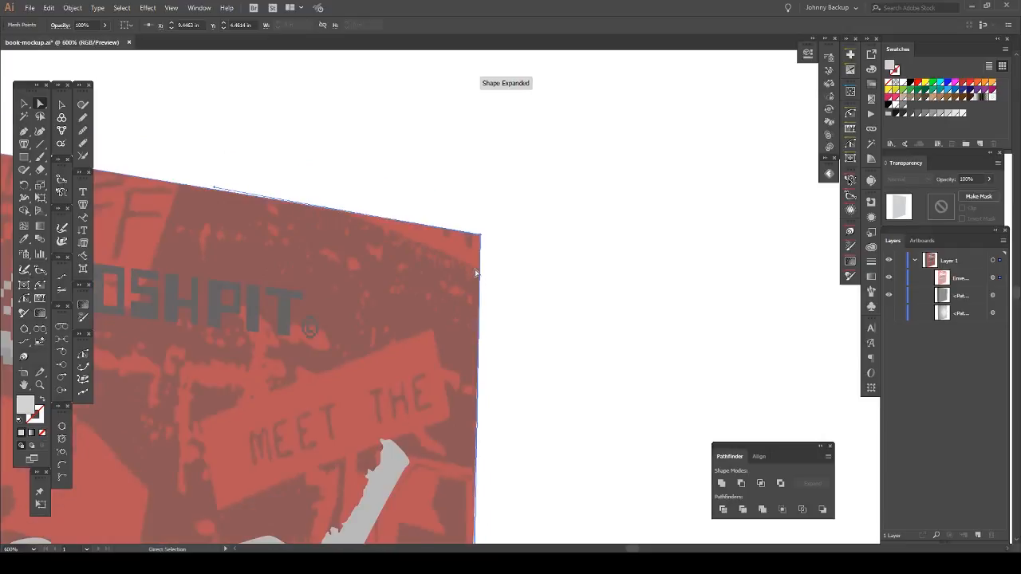
scroll(476, 263, down, 3)
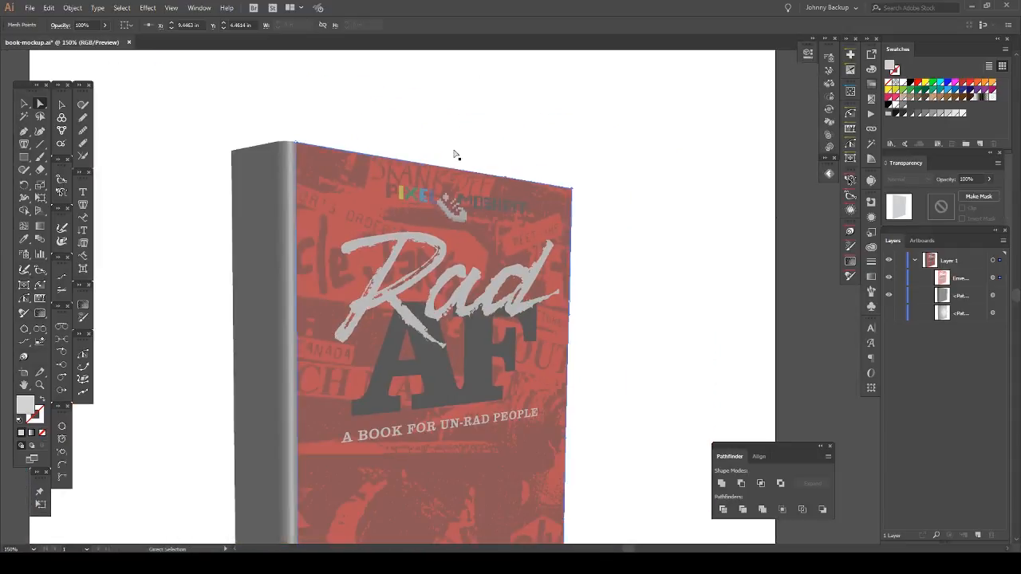
drag(568, 115, 522, 122)
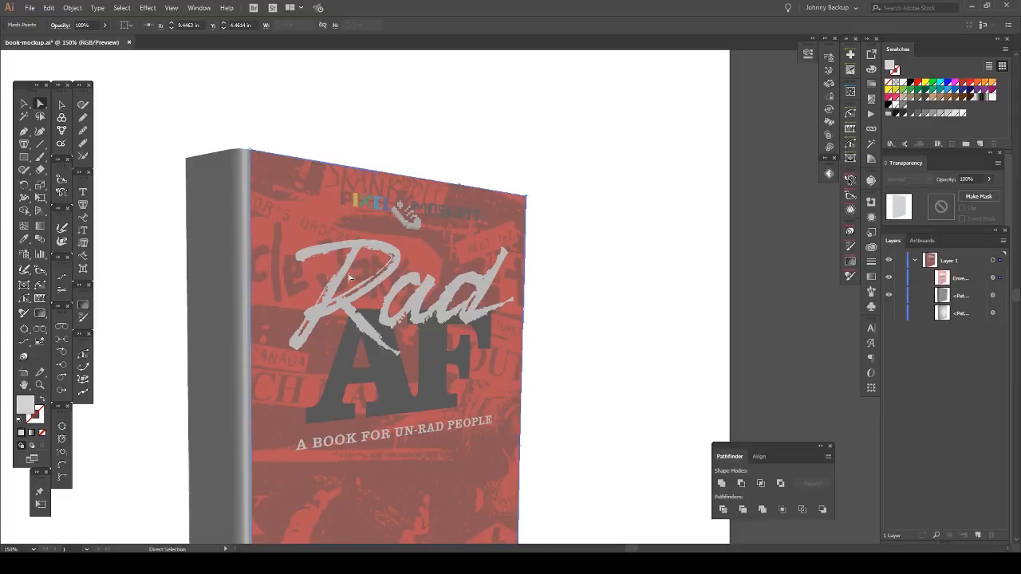
scroll(437, 221, down, 1)
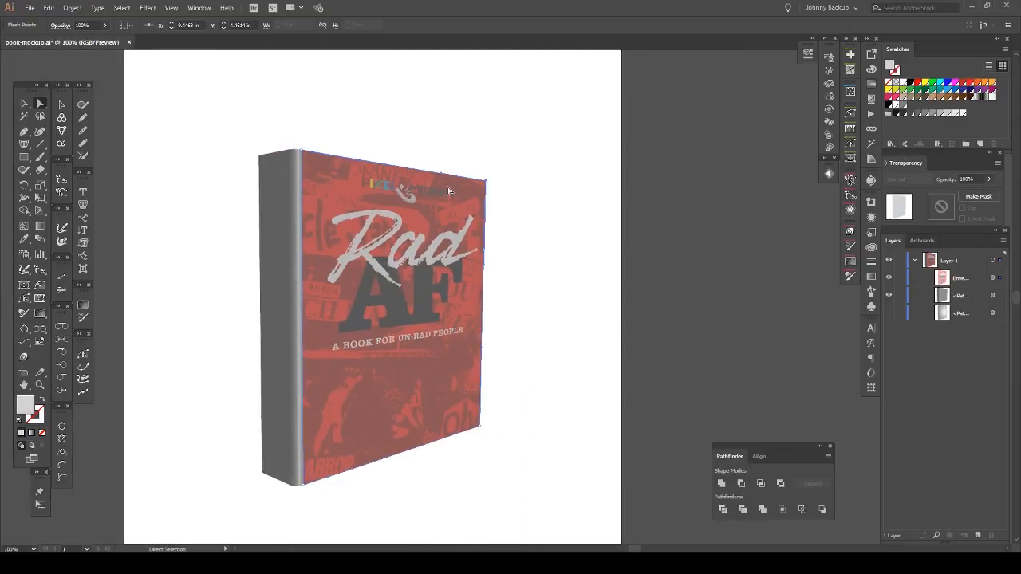
click(25, 102)
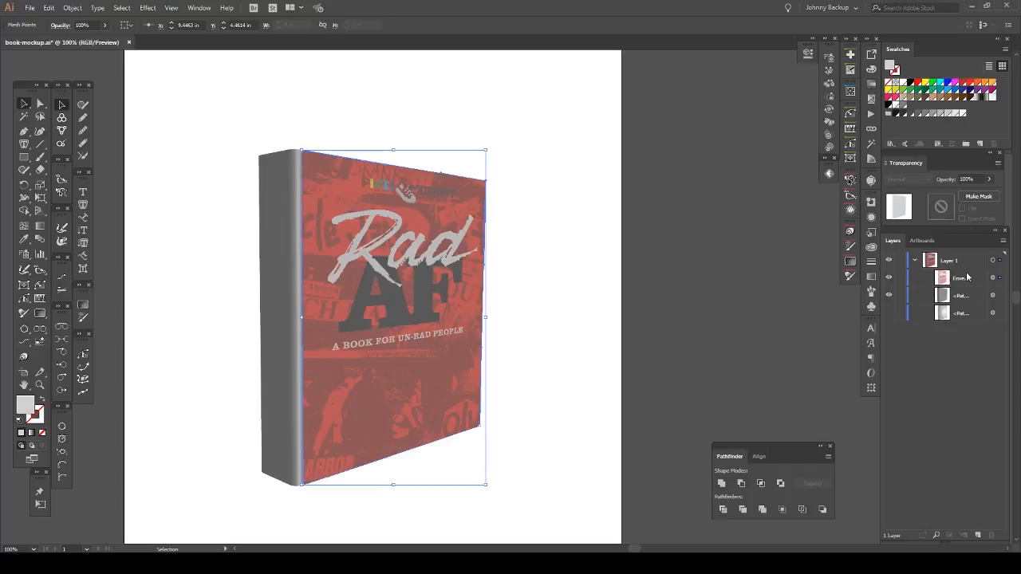
click(992, 278)
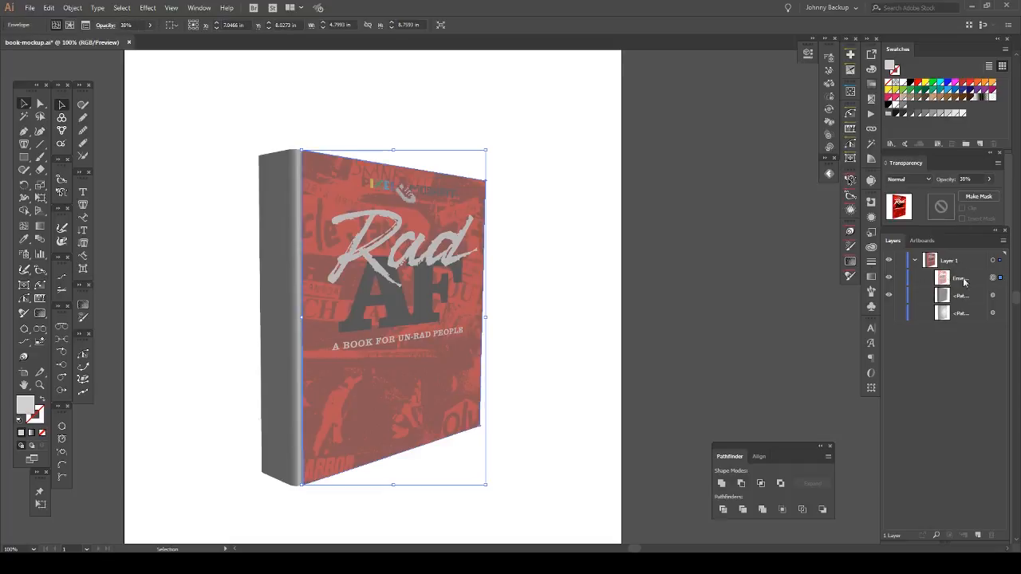
click(992, 182)
drag(960, 195, 994, 195)
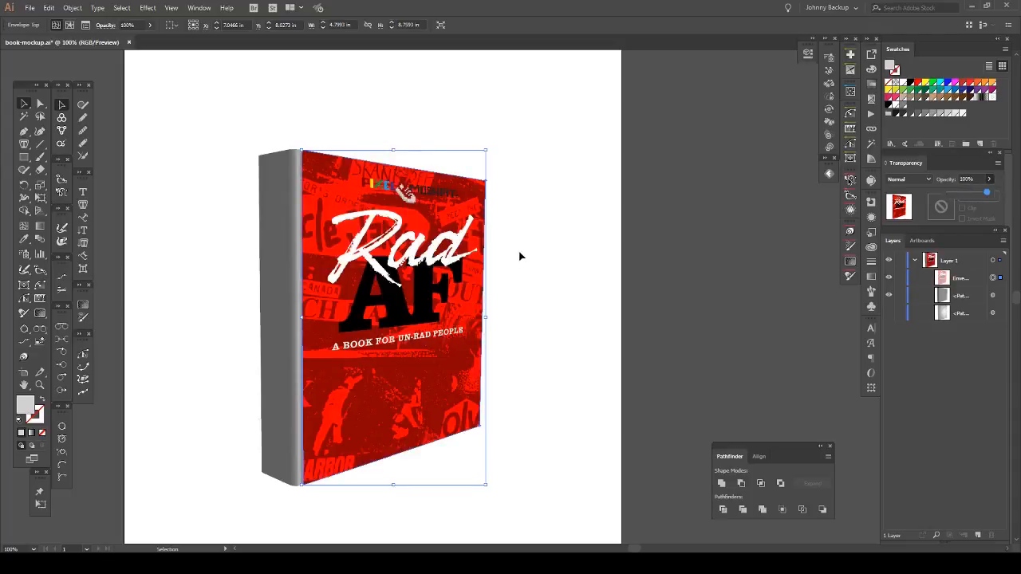
drag(516, 253, 586, 245)
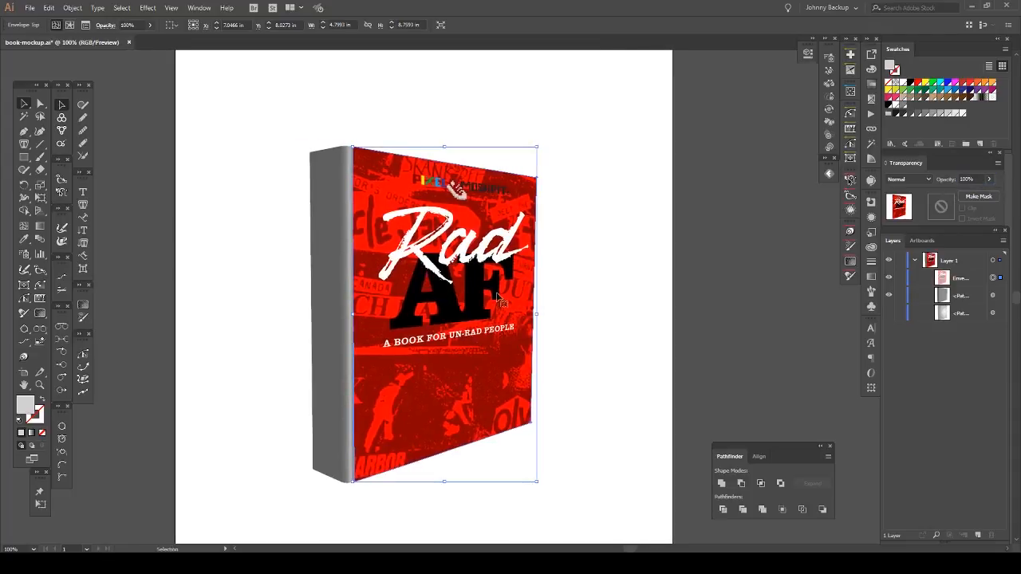
click(570, 309)
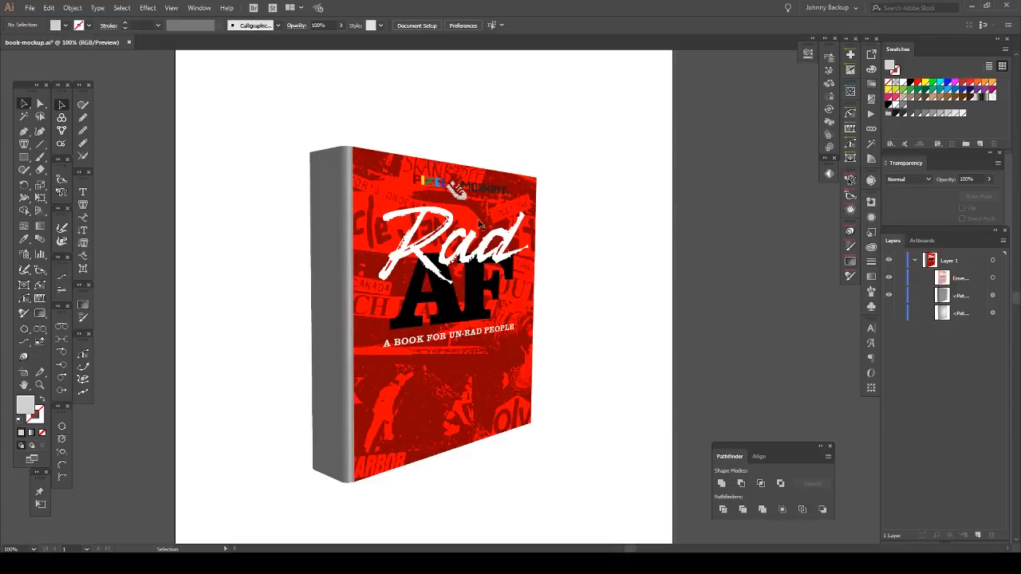
Change the fill of the extruded 3D book path to bright red
click(993, 296)
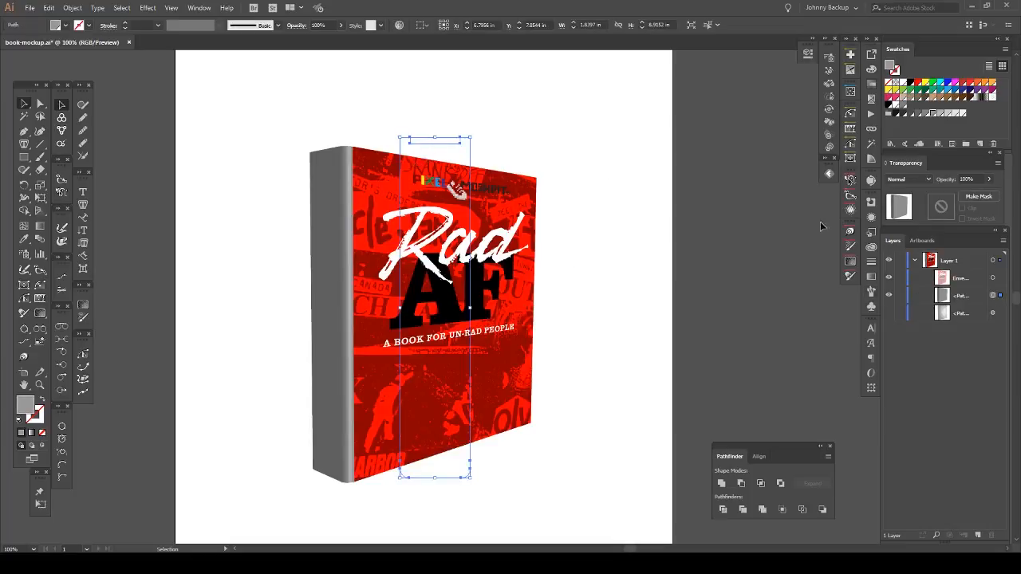
click(871, 220)
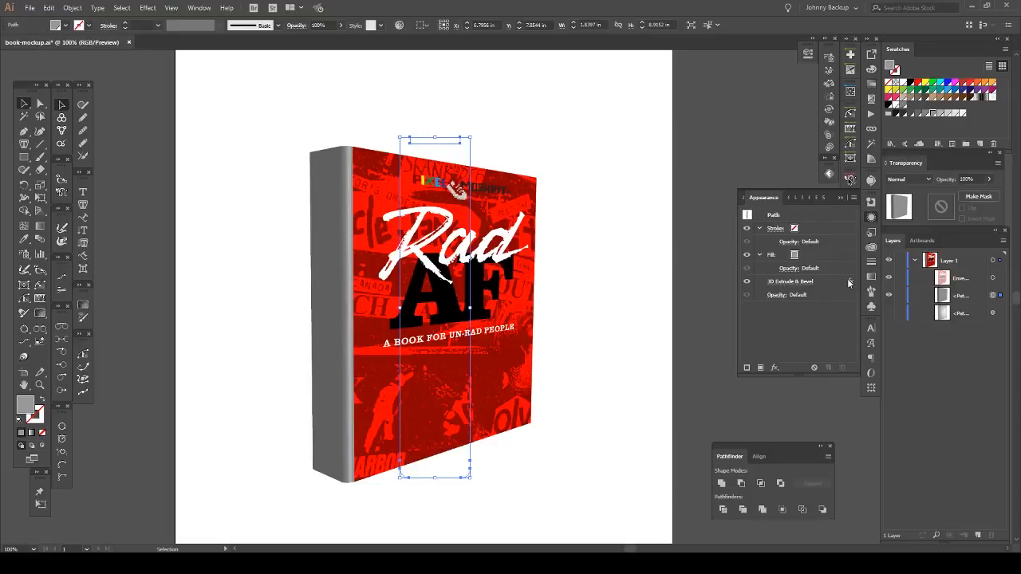
click(794, 256)
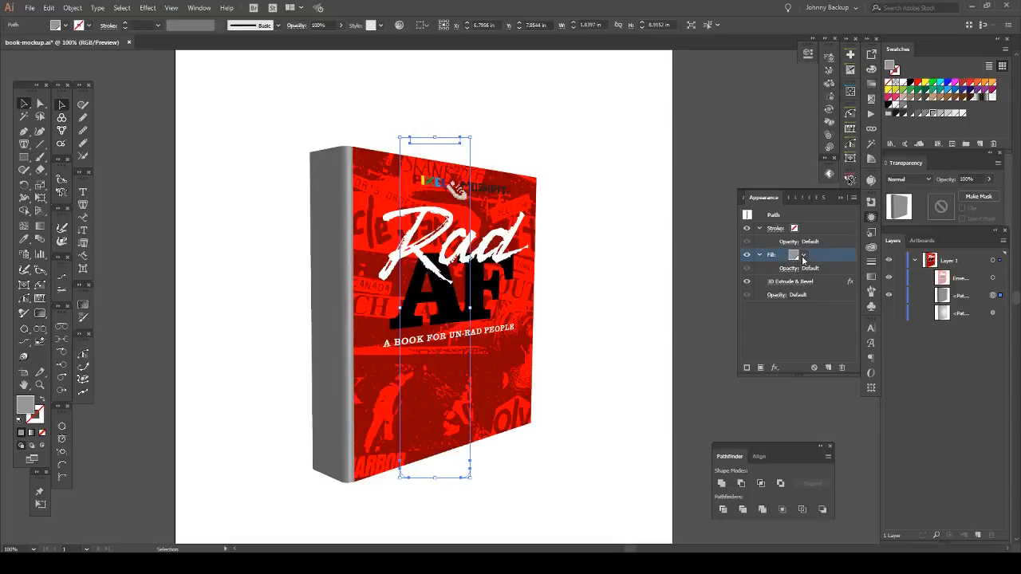
click(803, 257)
click(721, 274)
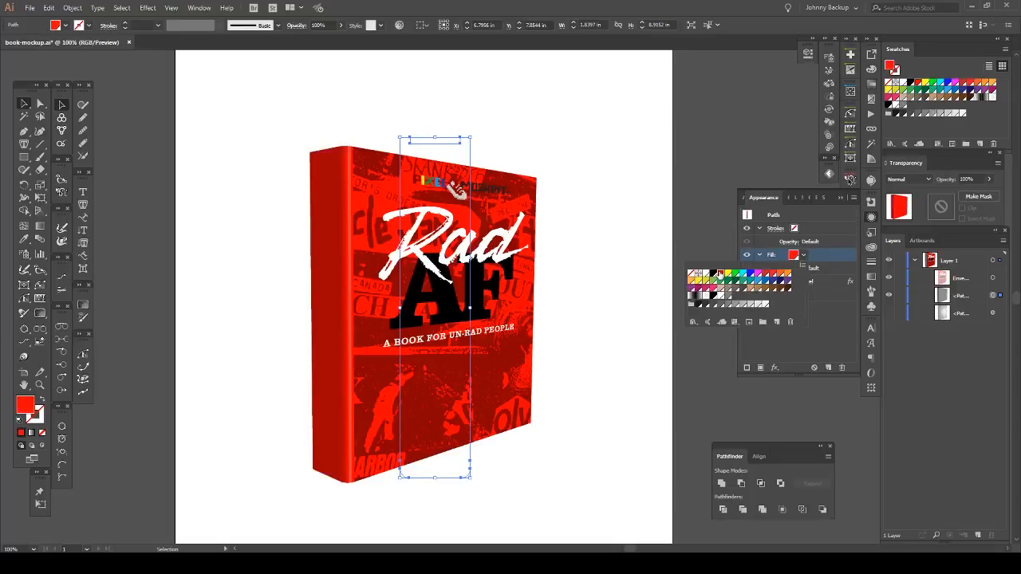
click(613, 232)
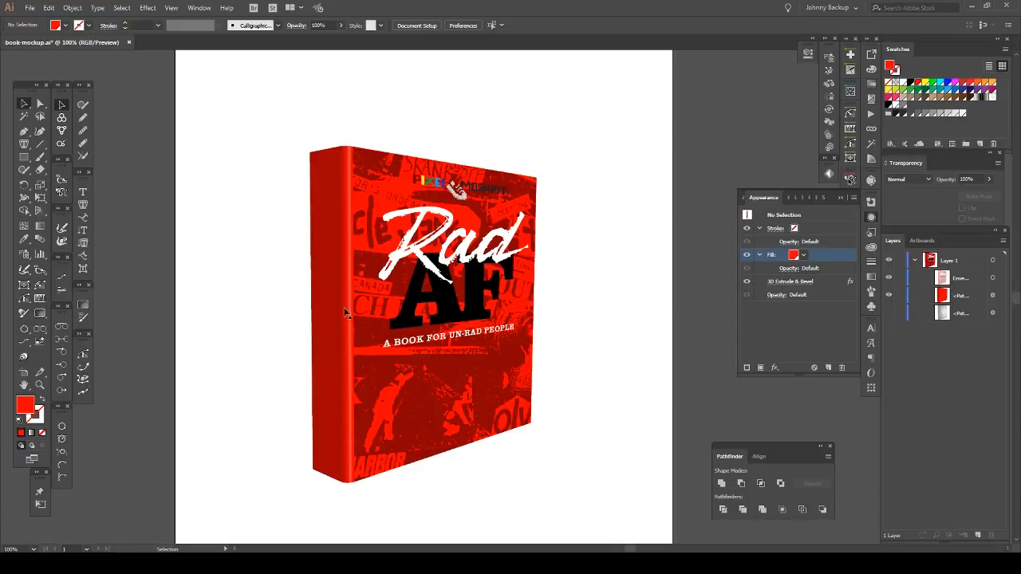
drag(611, 272, 579, 264)
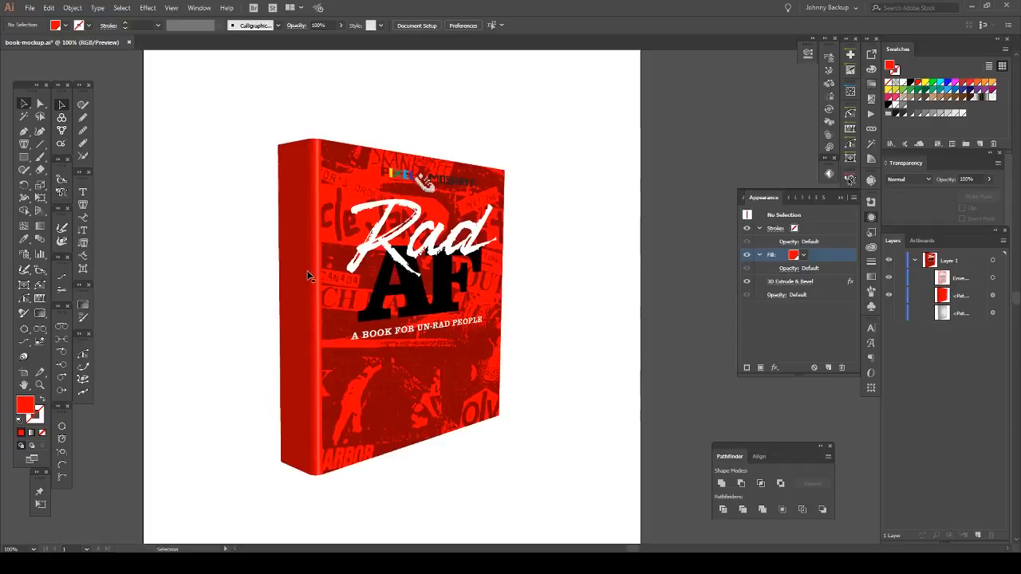
Delete the hidden path lowest in Layer 1 and duplicate the cover envelope
click(965, 316)
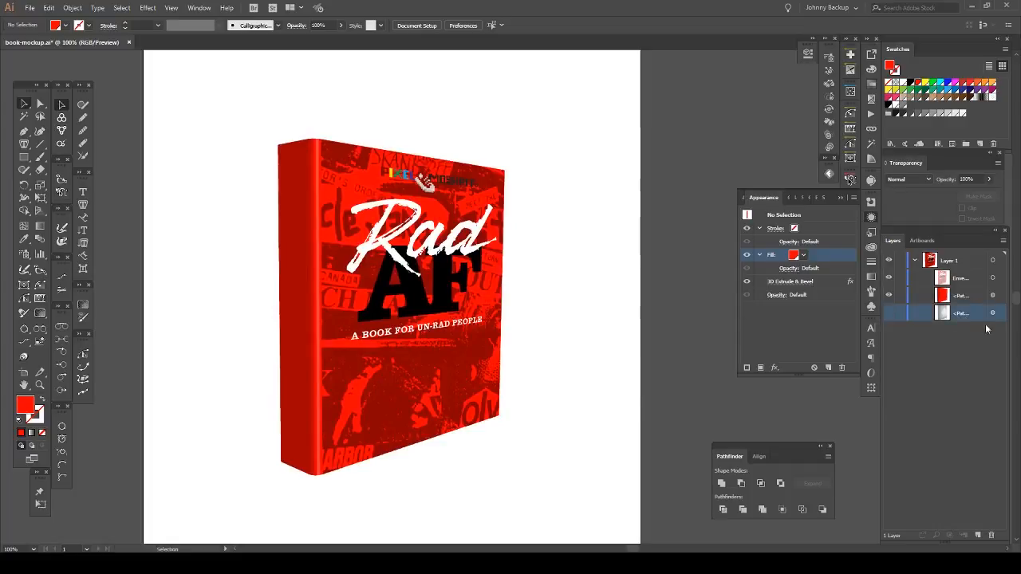
click(994, 539)
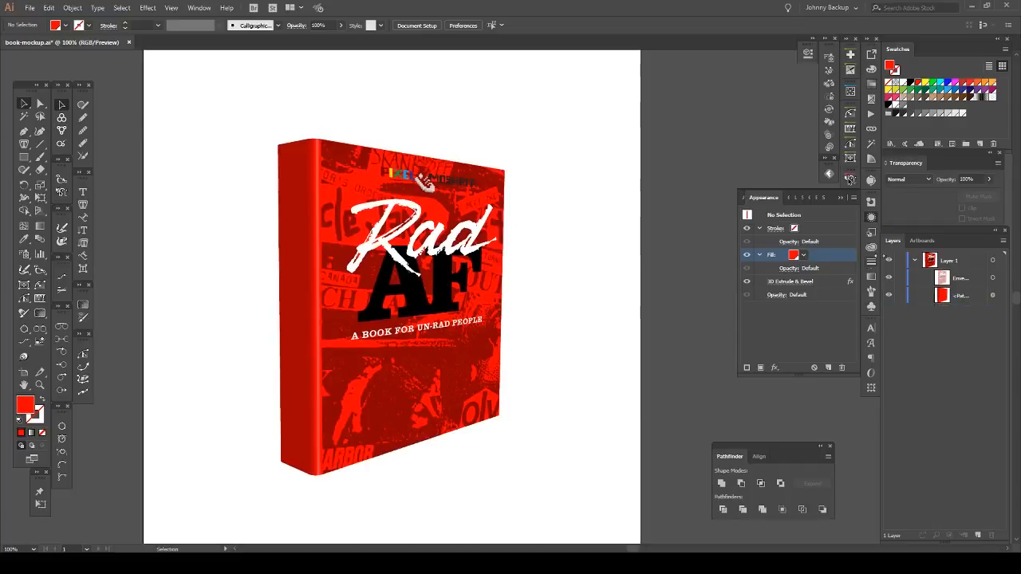
click(949, 277)
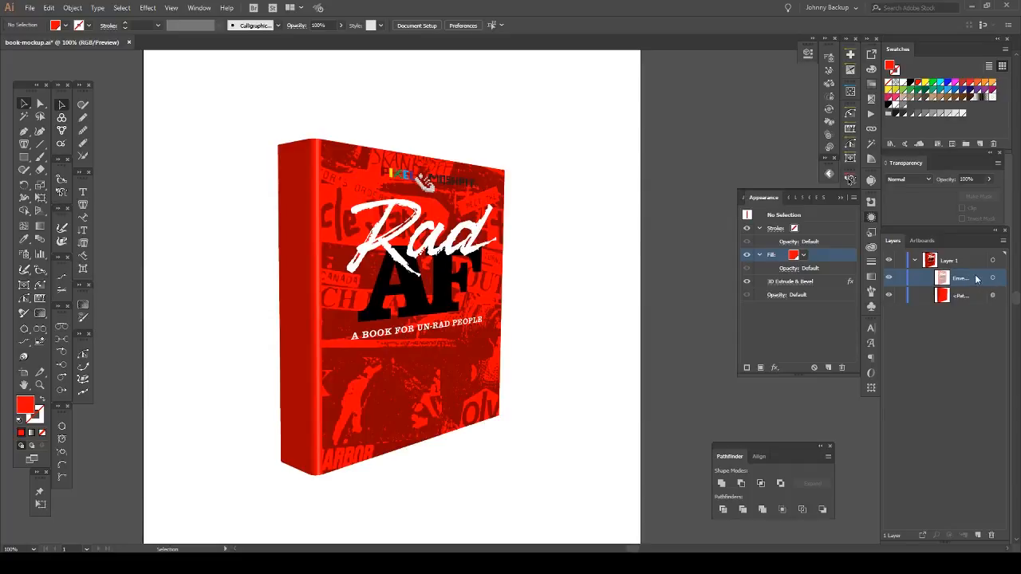
drag(975, 283, 978, 536)
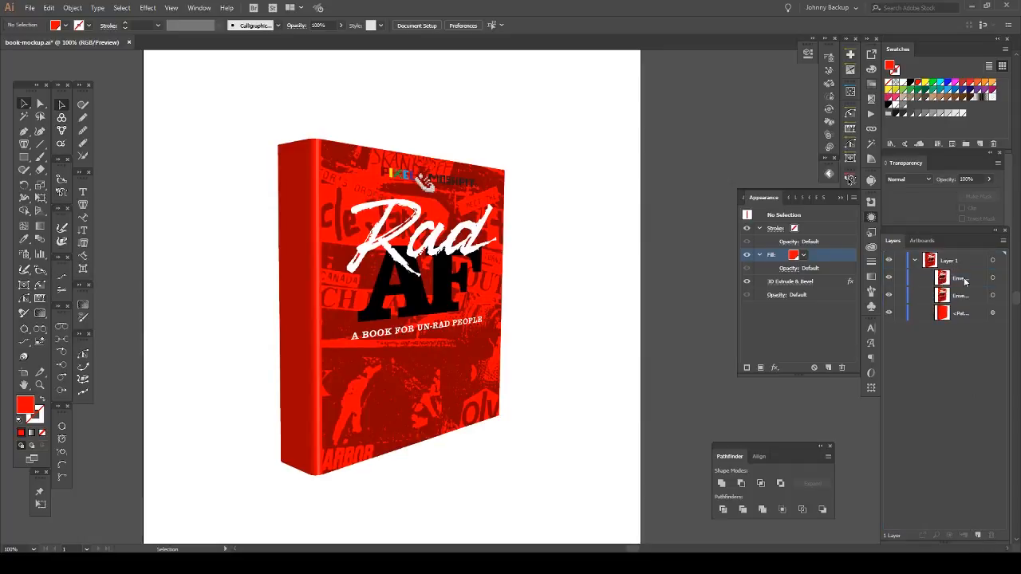
Release the upper envelope copy and delete the Book Cover symbol instance that it frees, keeping the mesh
click(993, 279)
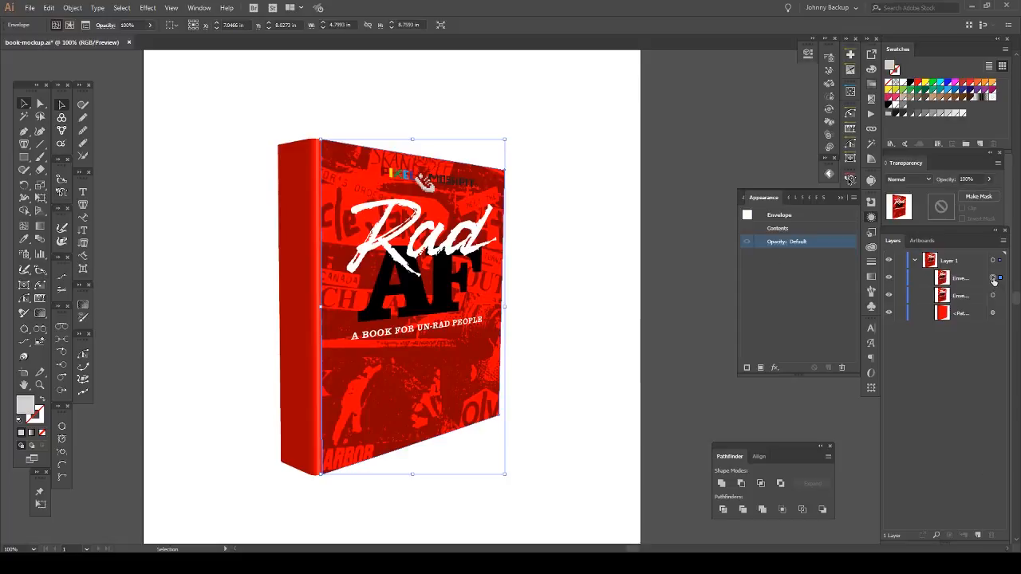
click(73, 8)
mouse_move(121, 327)
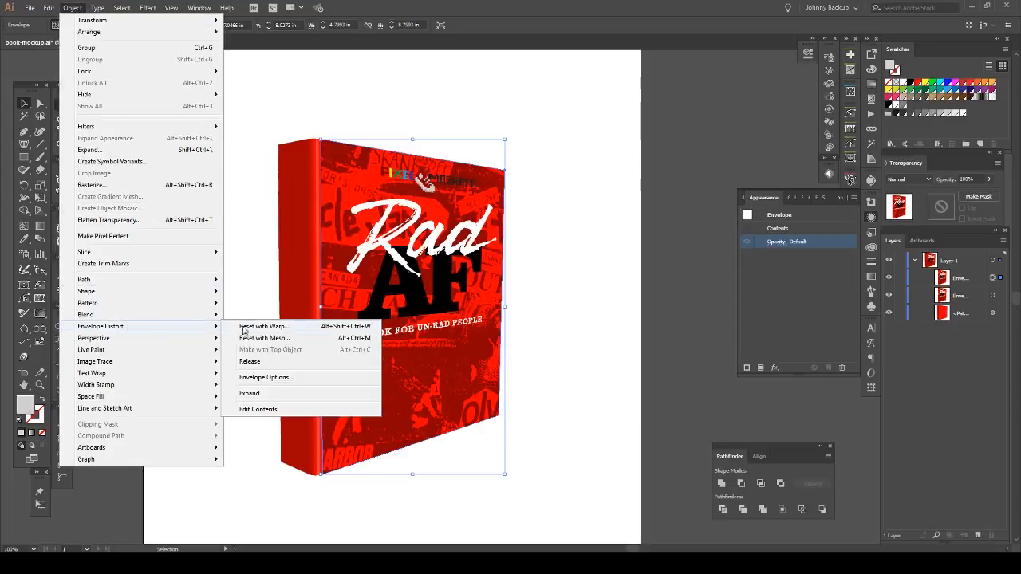
click(250, 363)
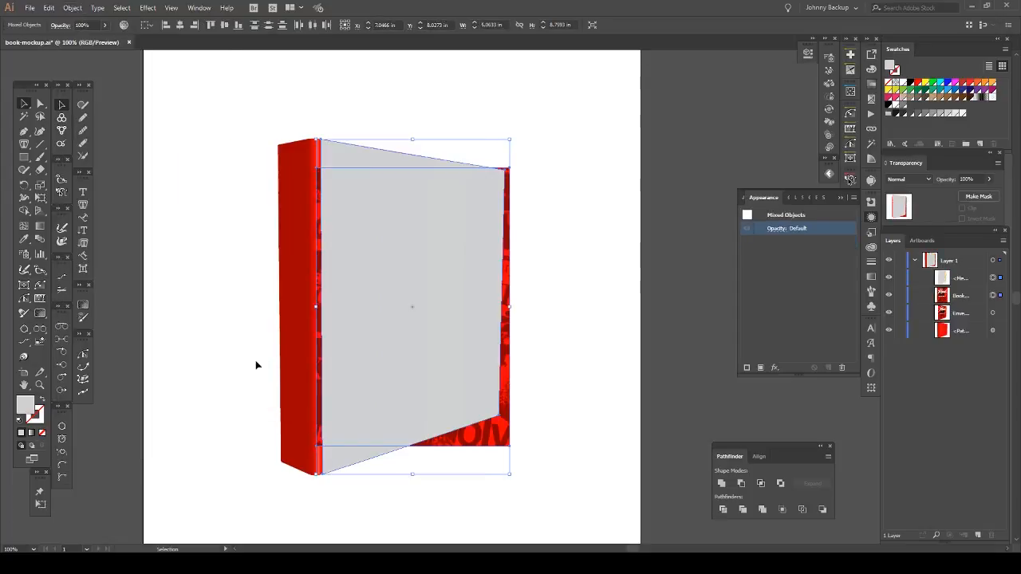
click(582, 117)
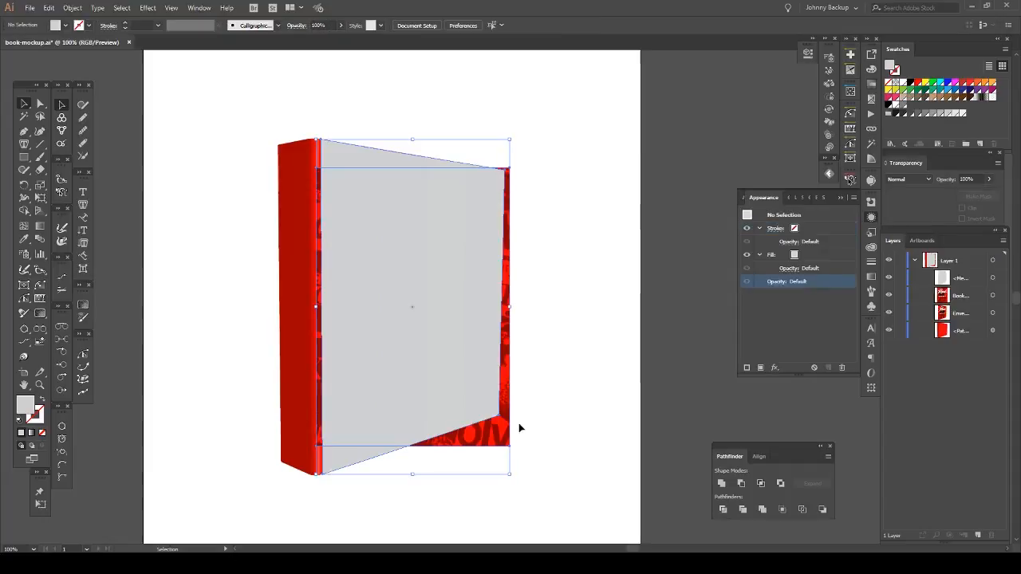
click(507, 435)
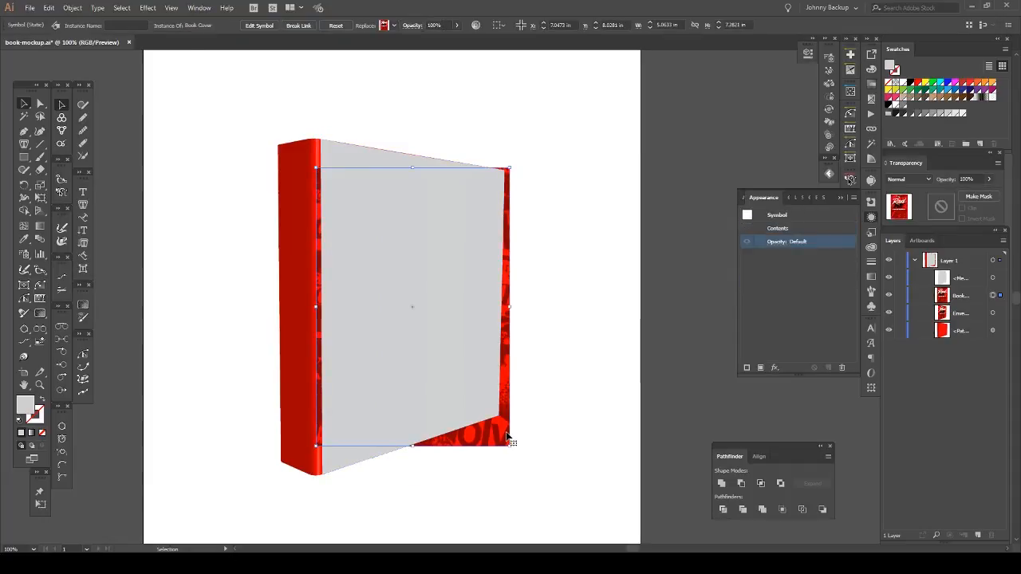
key(Delete)
Create an Offset Path outline from the released mesh with an offset of 0 in, and delete the mesh itself
click(472, 303)
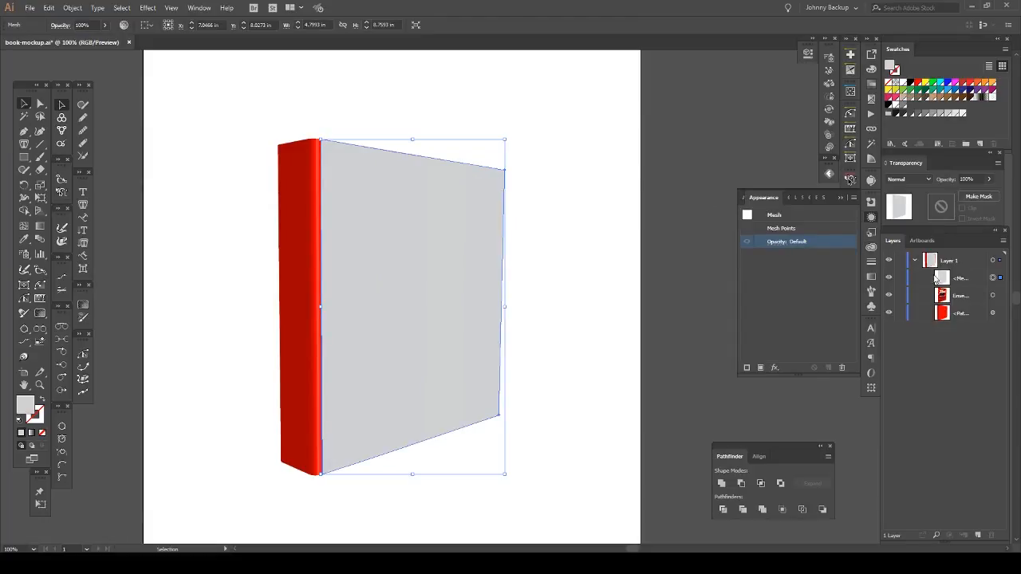
click(75, 10)
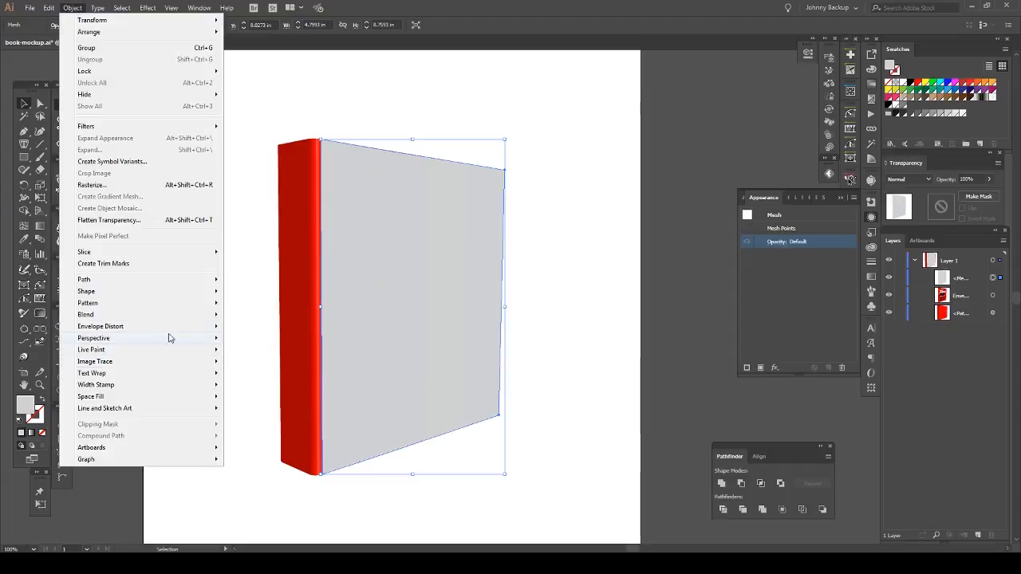
mouse_move(192, 328)
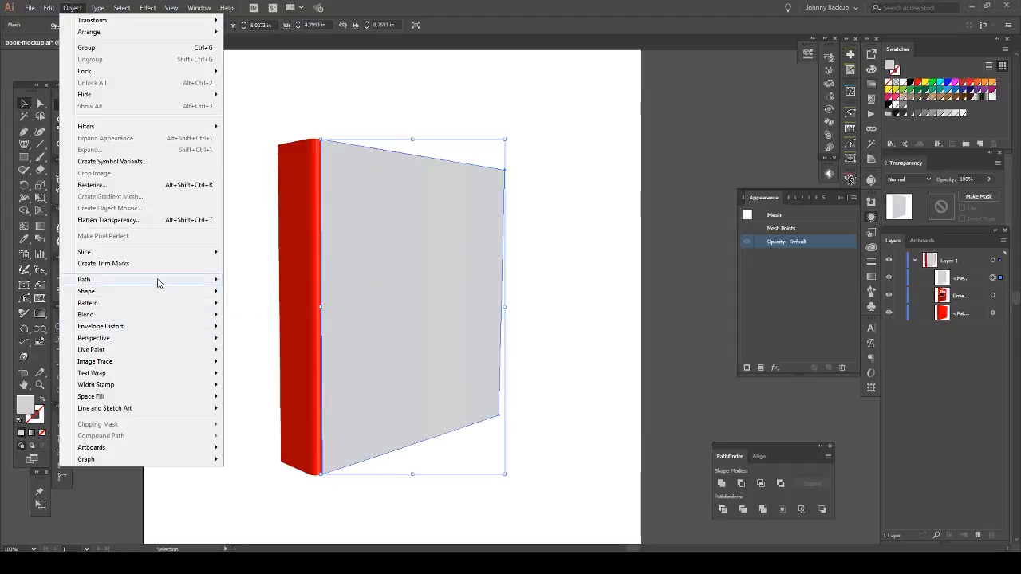
mouse_move(157, 283)
click(279, 341)
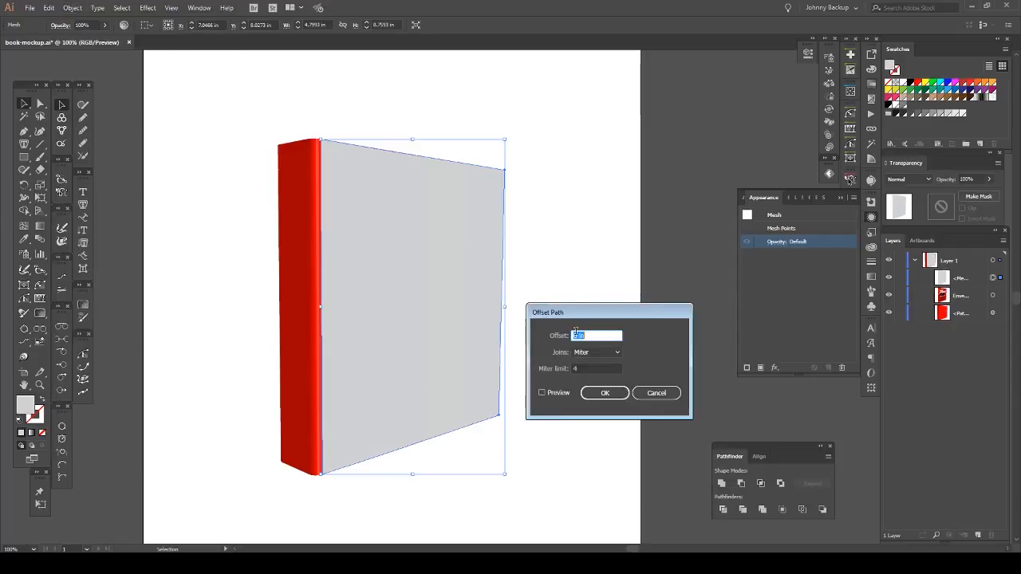
click(604, 393)
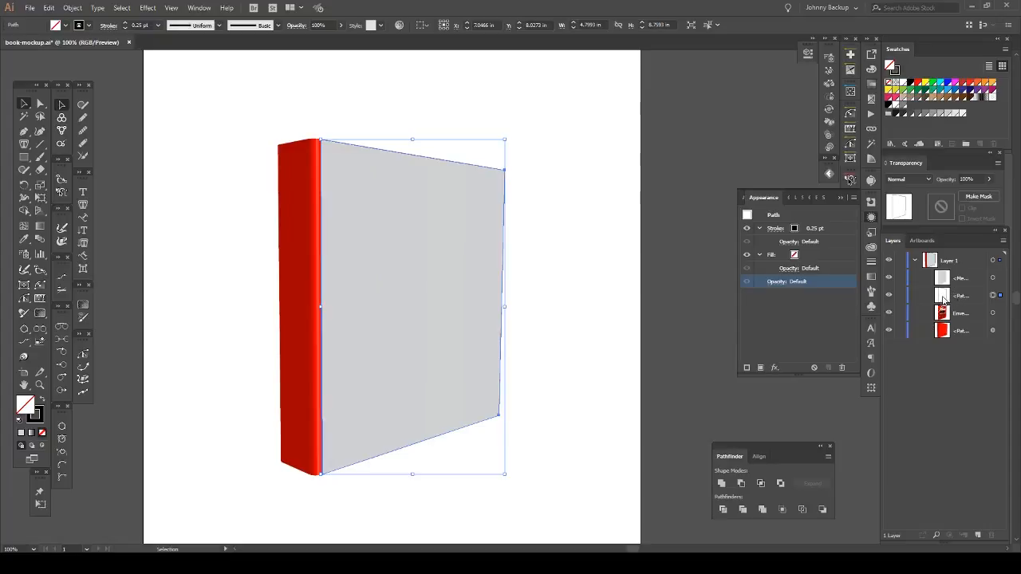
click(965, 278)
click(993, 536)
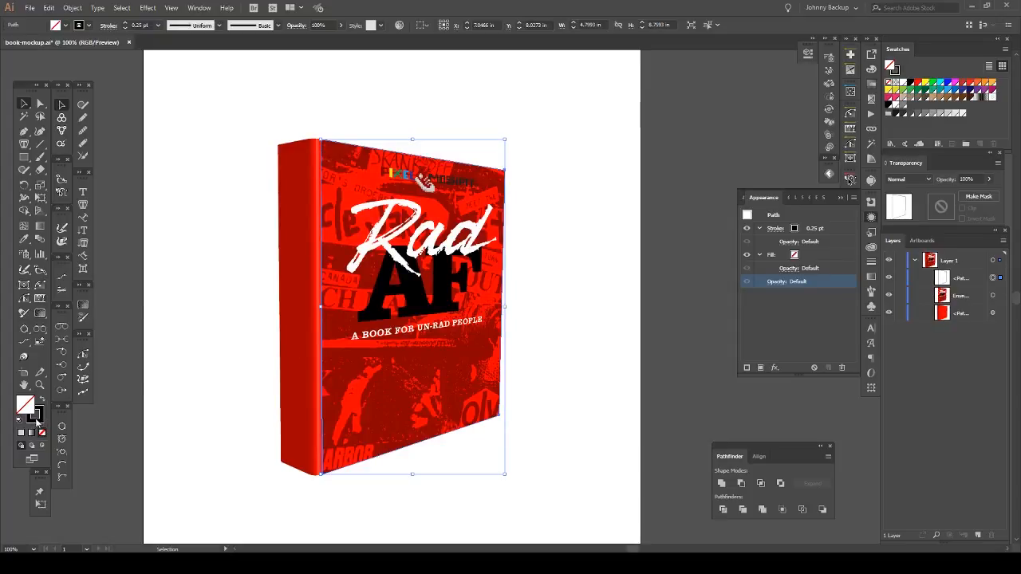
Remove the stroke from the front-face outline and fill it with a linear white-to-black gradient
click(36, 420)
key(slash)
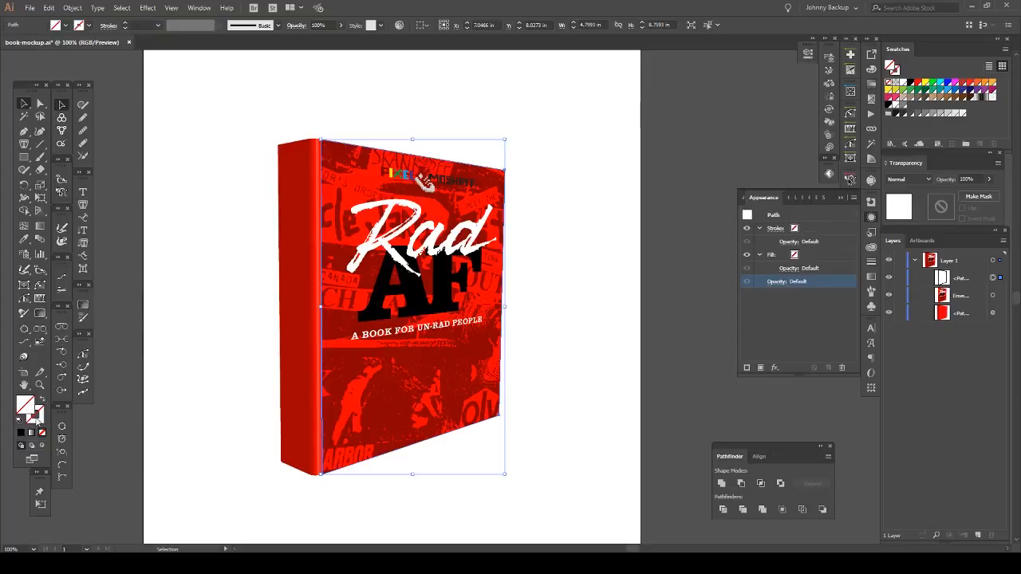
key(x)
key(period)
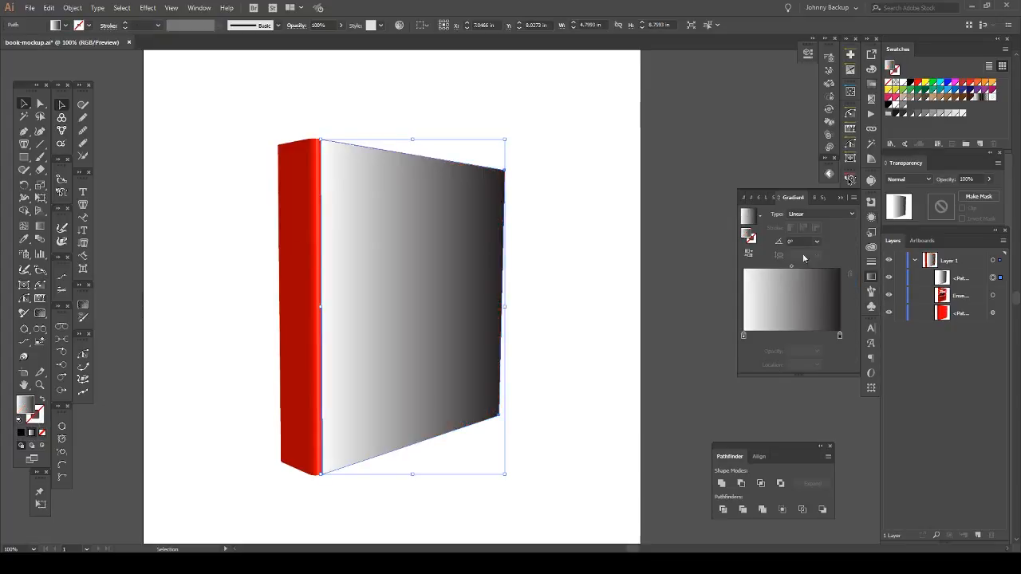
Make the front-face gradient radial, shift its centre up and toward the outer edge, and stretch its aspect ratio to about 124.7%
click(822, 214)
click(798, 233)
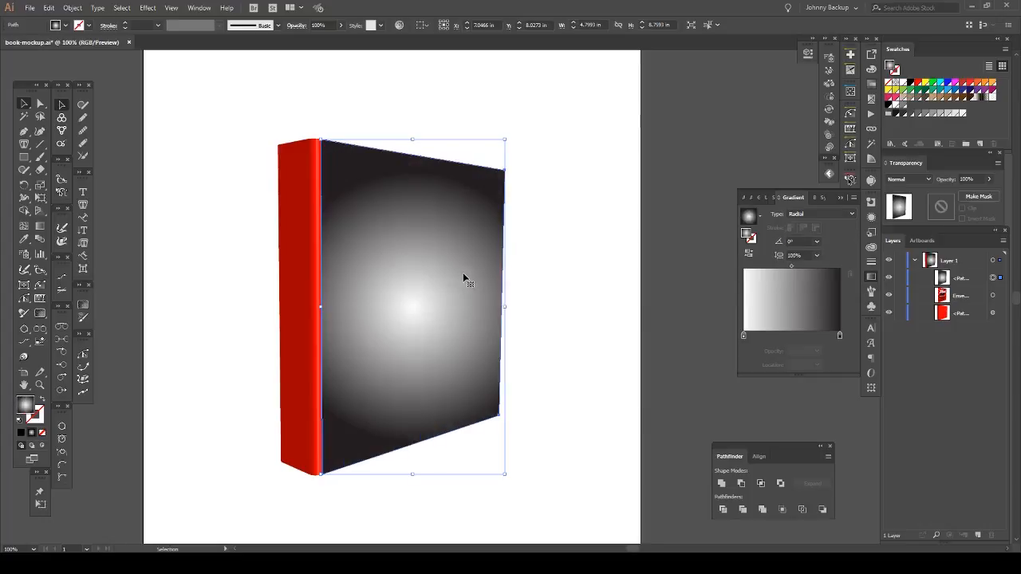
key(g)
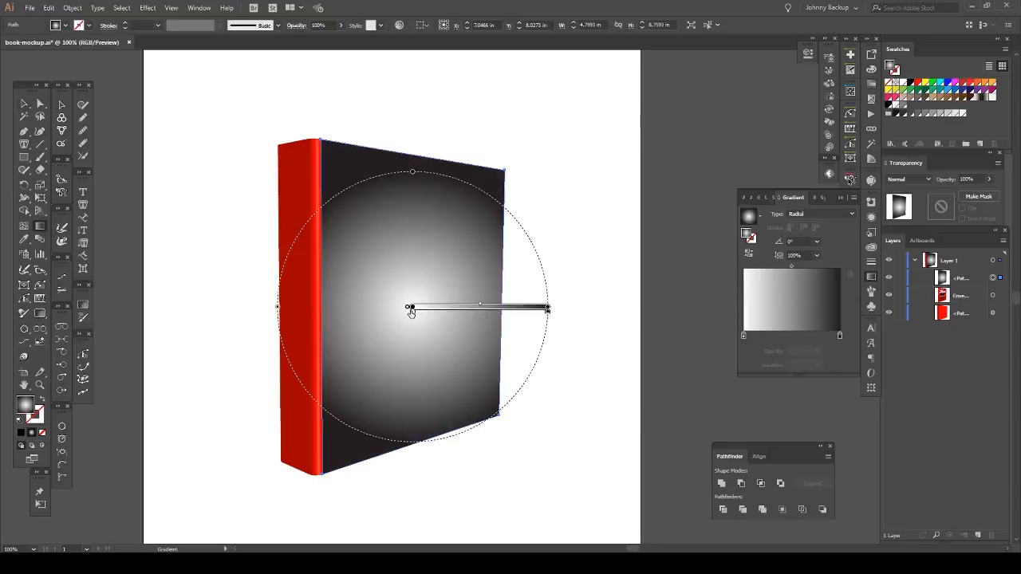
drag(413, 311, 425, 284)
drag(435, 277, 435, 277)
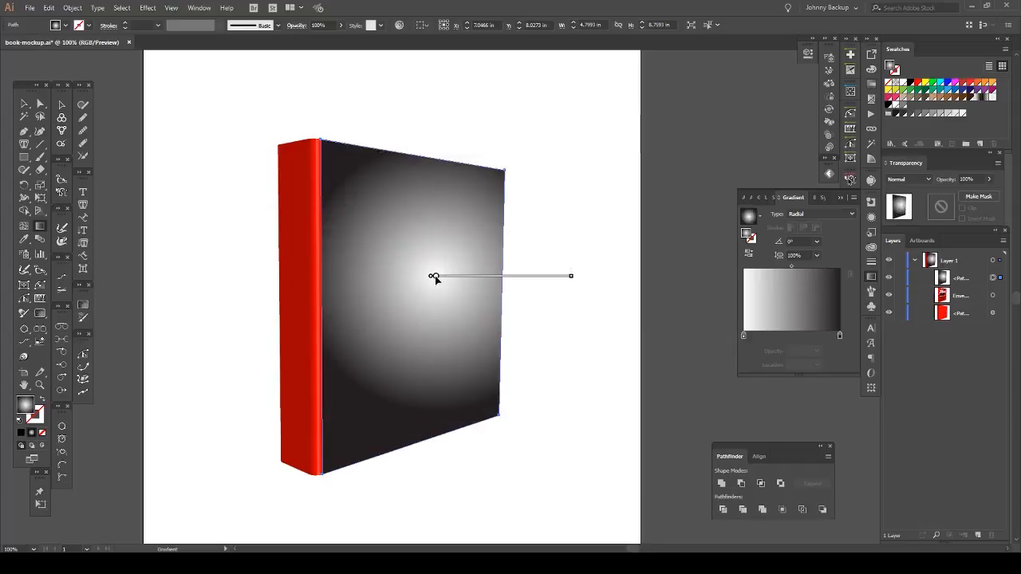
drag(438, 139, 436, 107)
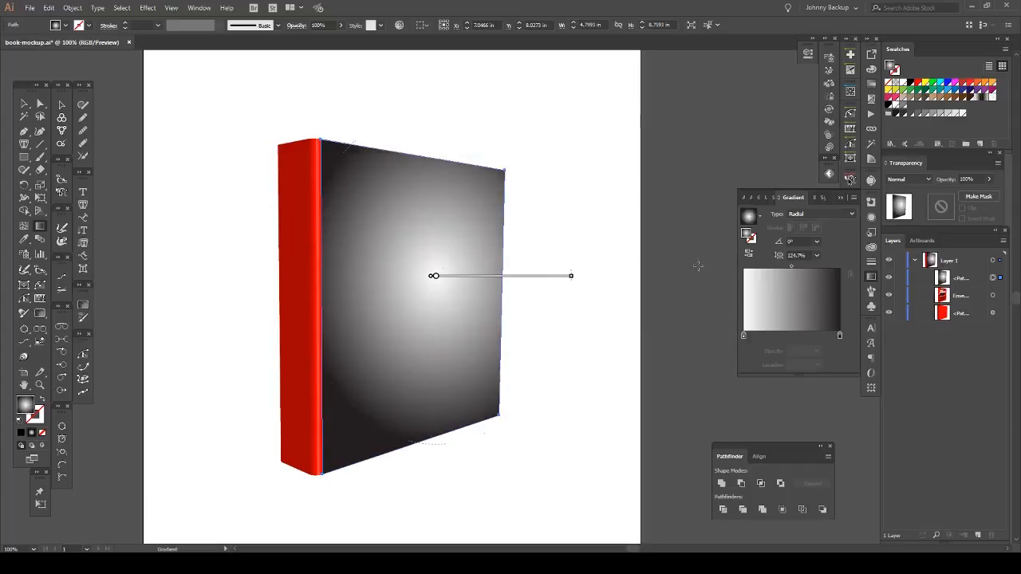
Set the opacity of the gradient's black stop to 50%
click(840, 336)
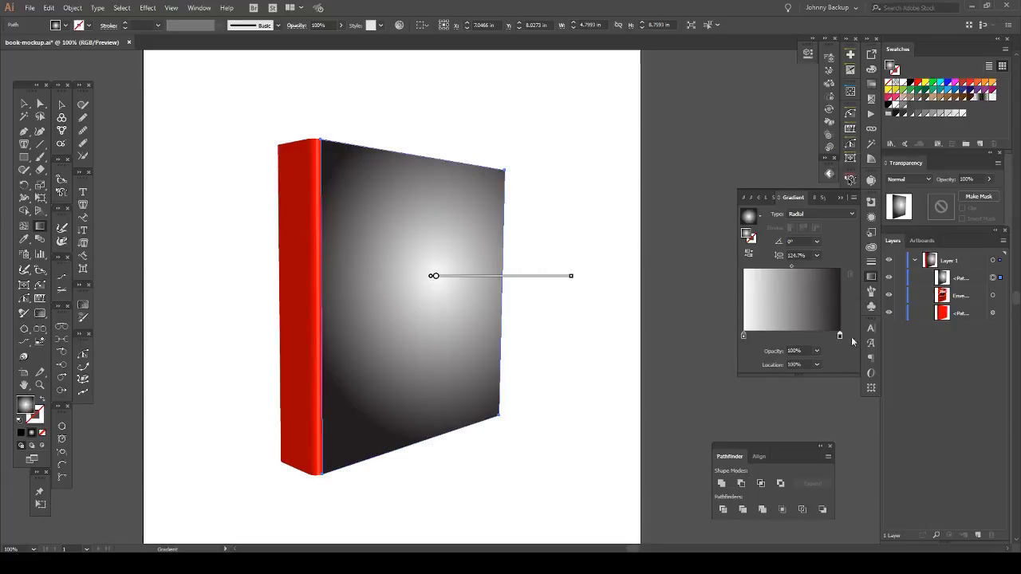
double_click(840, 336)
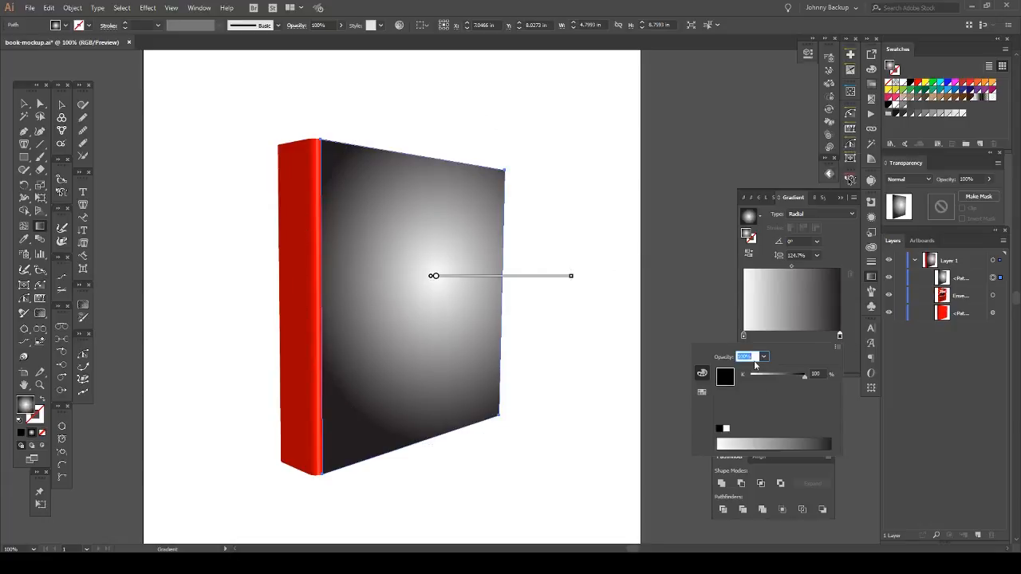
text(5)
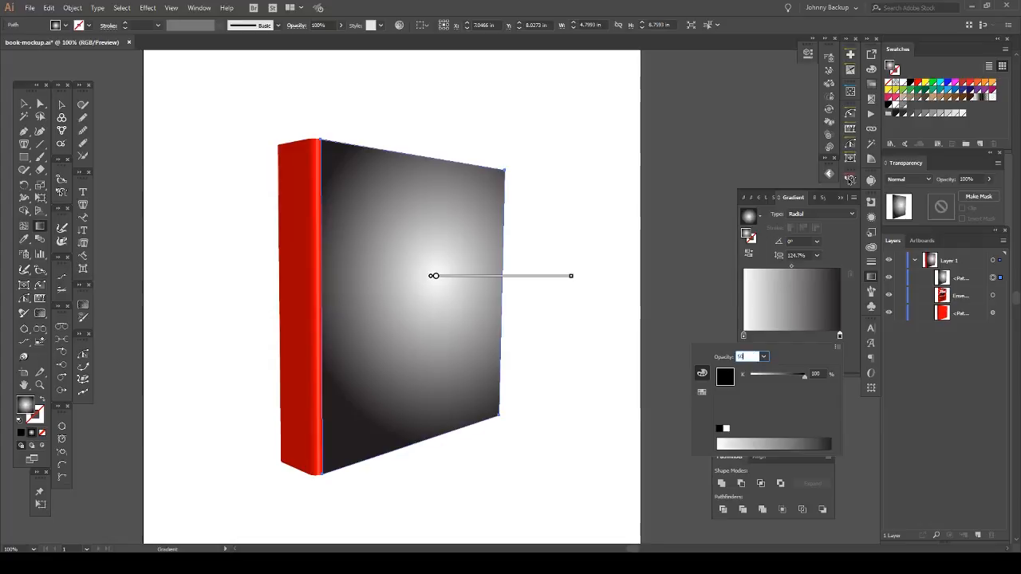
text(0)
key(Return)
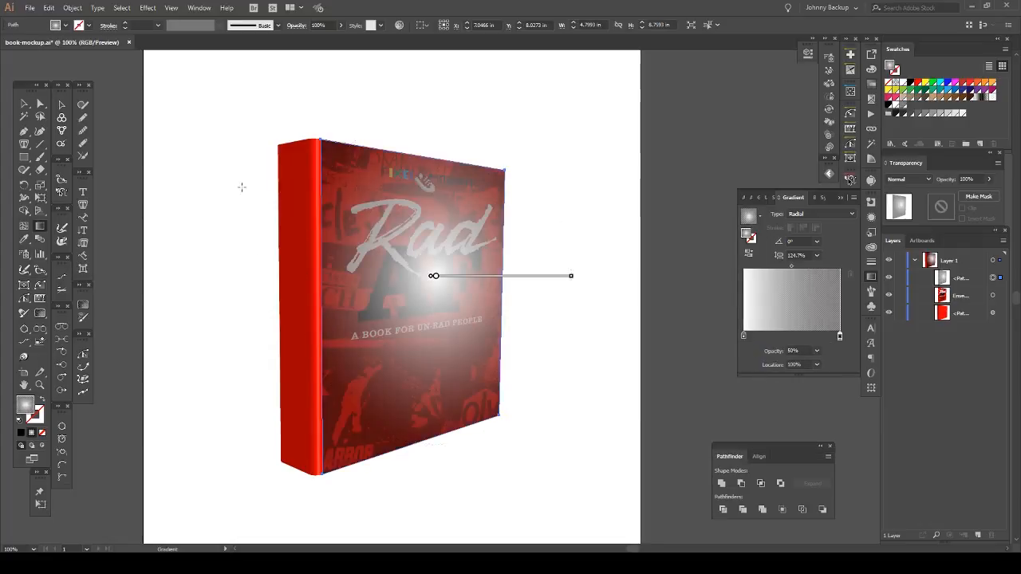
Set the front-face gradient's blend mode to Overlay
click(929, 180)
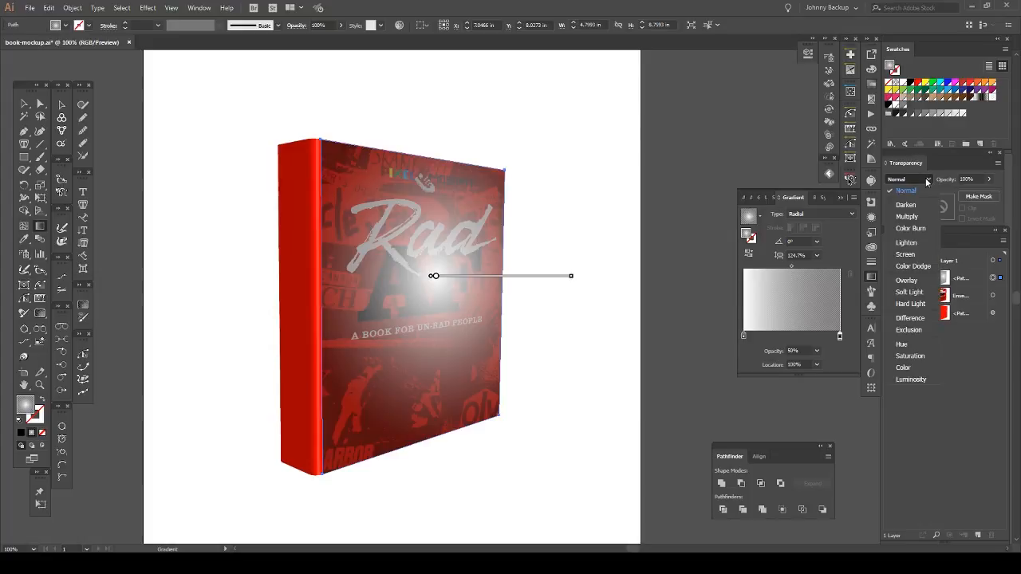
click(907, 280)
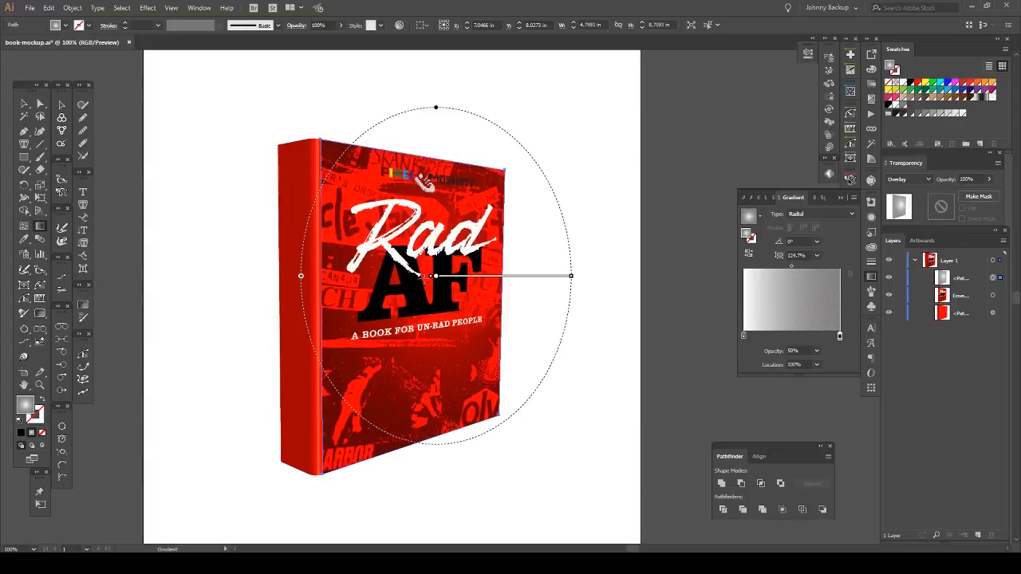
key(v)
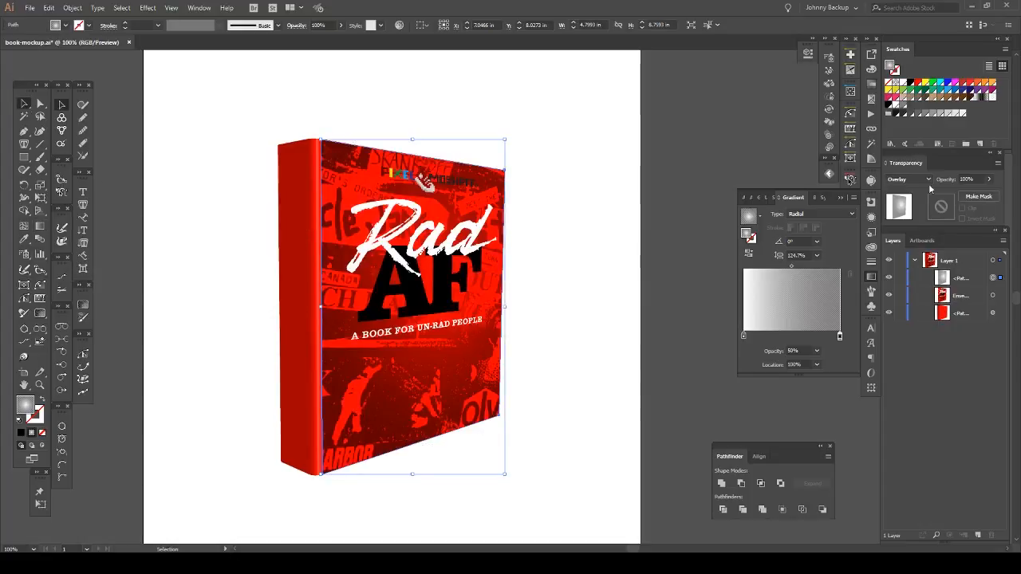
Try the Screen blend mode at about 29% opacity on the front-face gradient
click(929, 181)
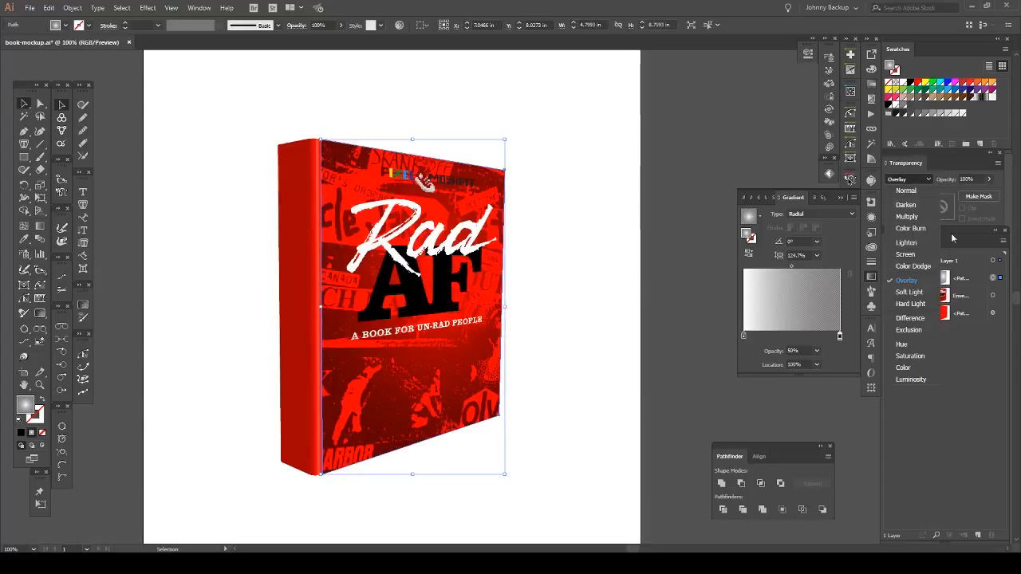
click(906, 255)
click(990, 178)
drag(985, 193, 960, 193)
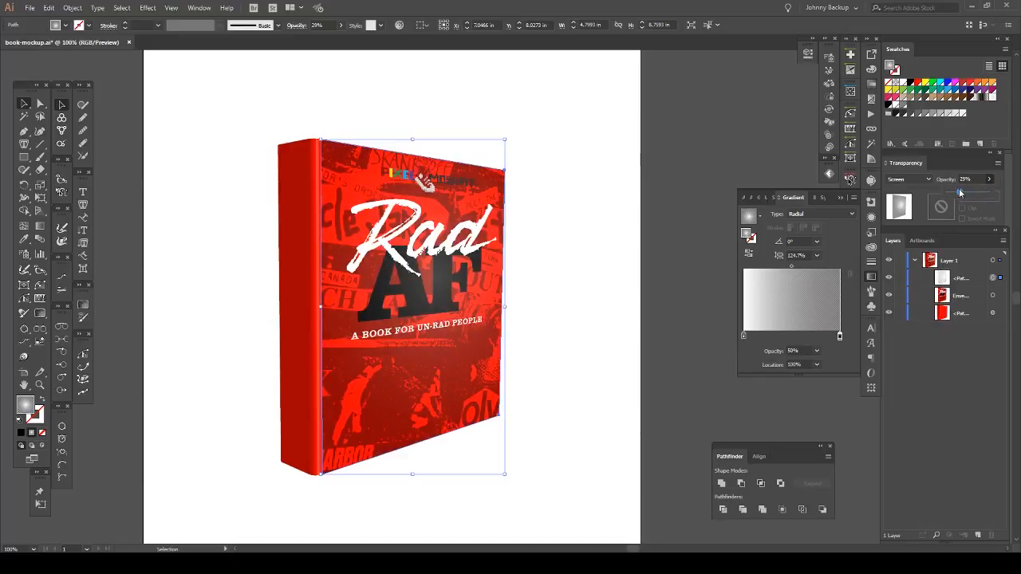
Try the Soft Light blend mode at 100% opacity on the front-face gradient, and switch it back to Overlay
click(922, 179)
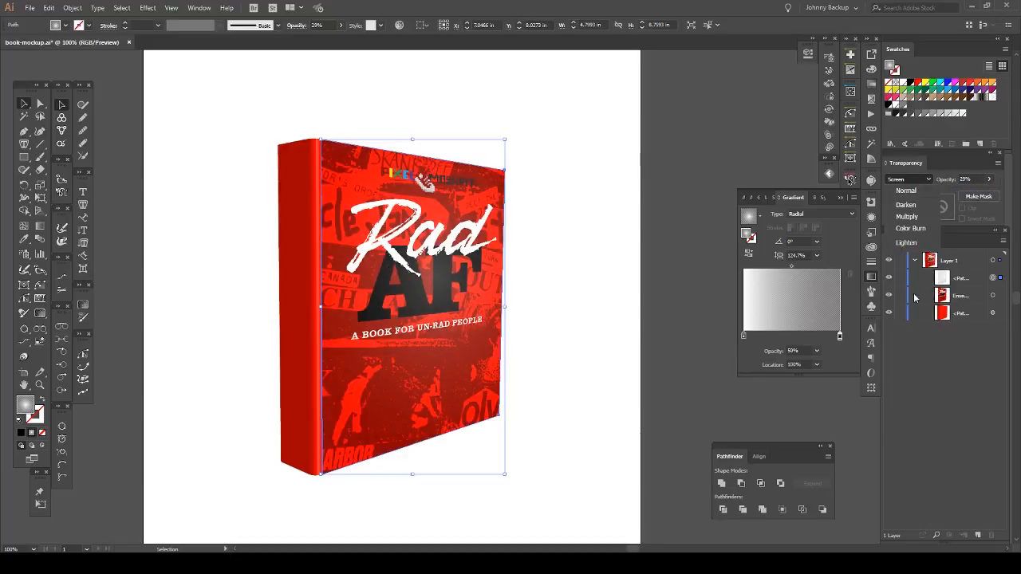
click(897, 214)
click(989, 178)
drag(960, 193, 993, 195)
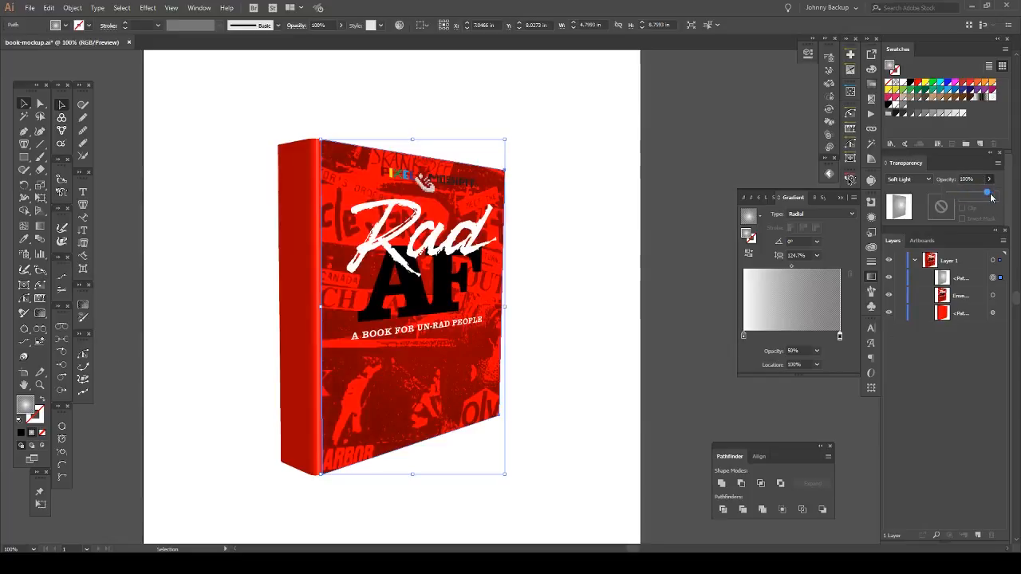
click(909, 178)
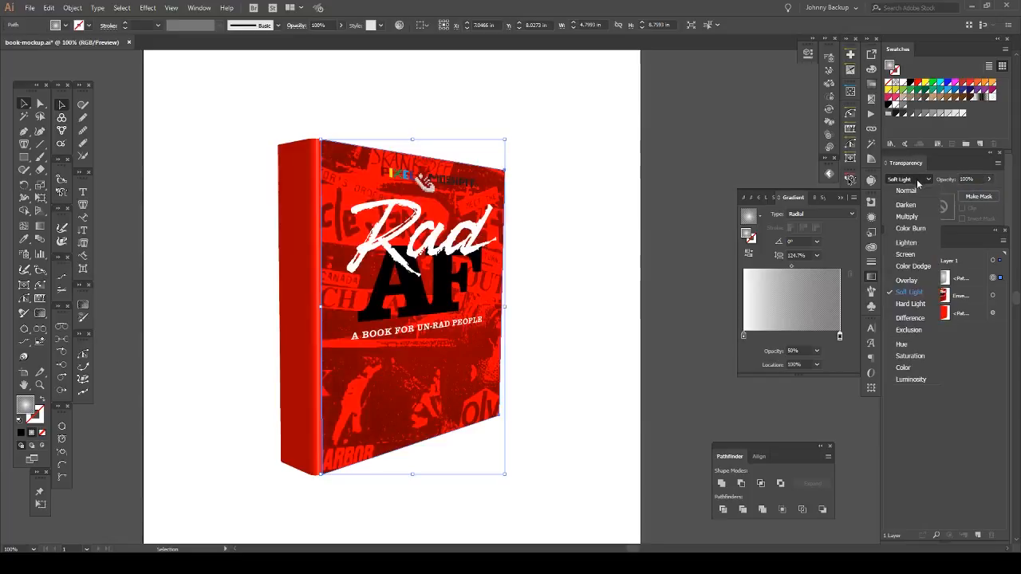
click(907, 280)
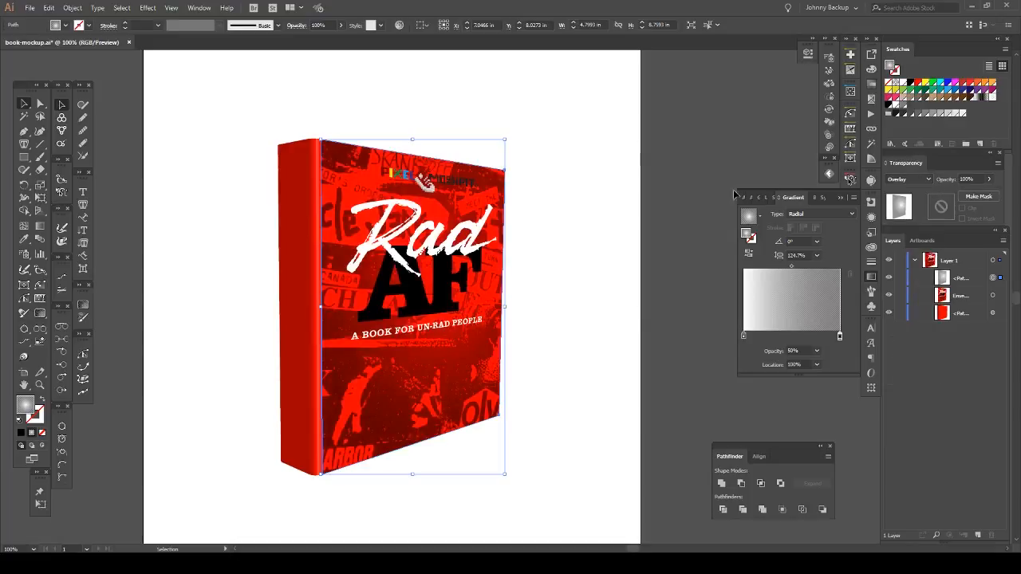
Shift the radial gradient's centre further up toward the cover's outer edge and stretch its aspect ratio to about 164.8%
key(g)
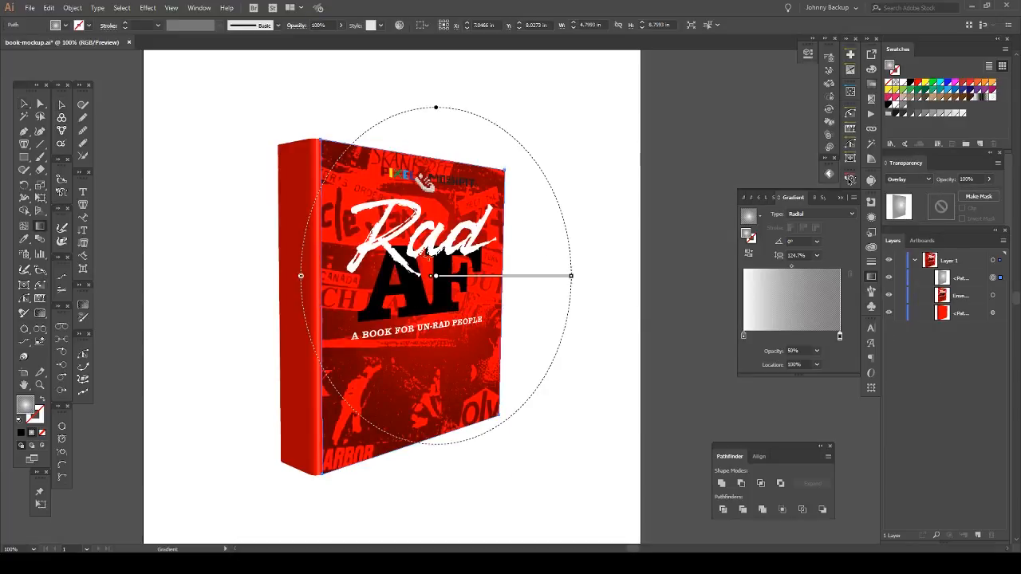
mouse_move(433, 277)
mouse_down()
mouse_move(456, 276)
mouse_move(468, 292)
mouse_move(455, 328)
mouse_move(456, 236)
mouse_move(456, 252)
mouse_up()
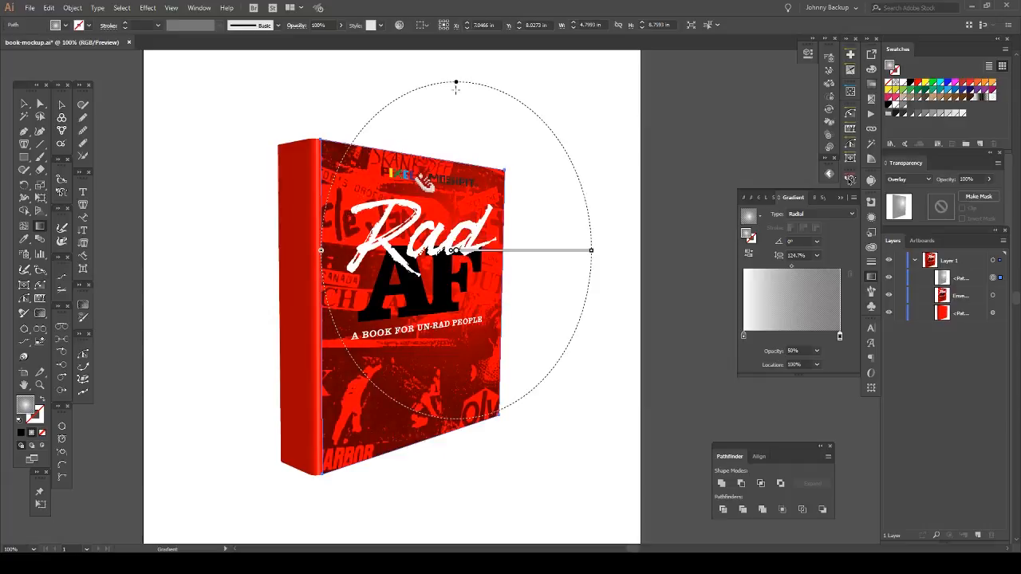
drag(455, 85, 458, 45)
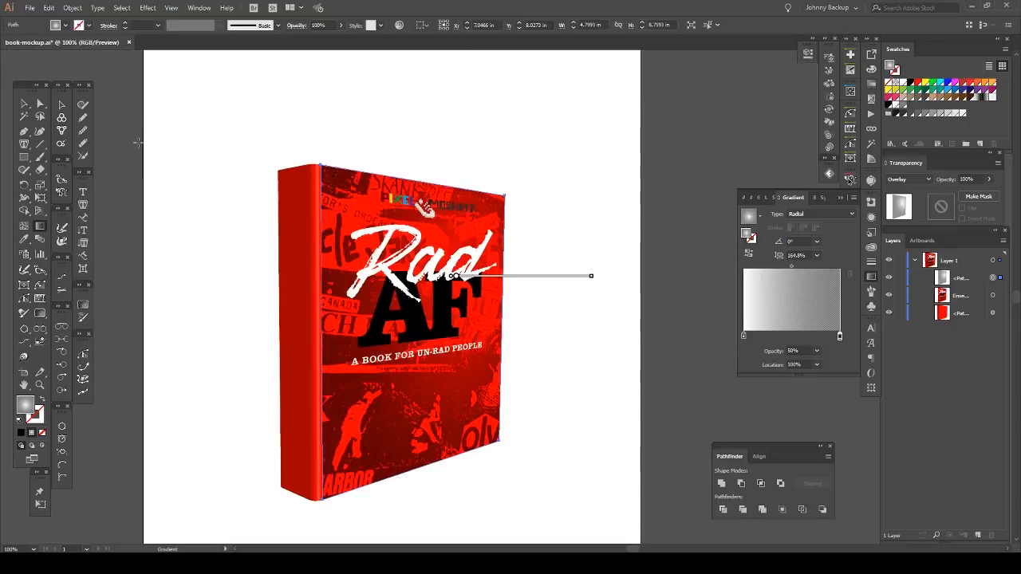
click(24, 105)
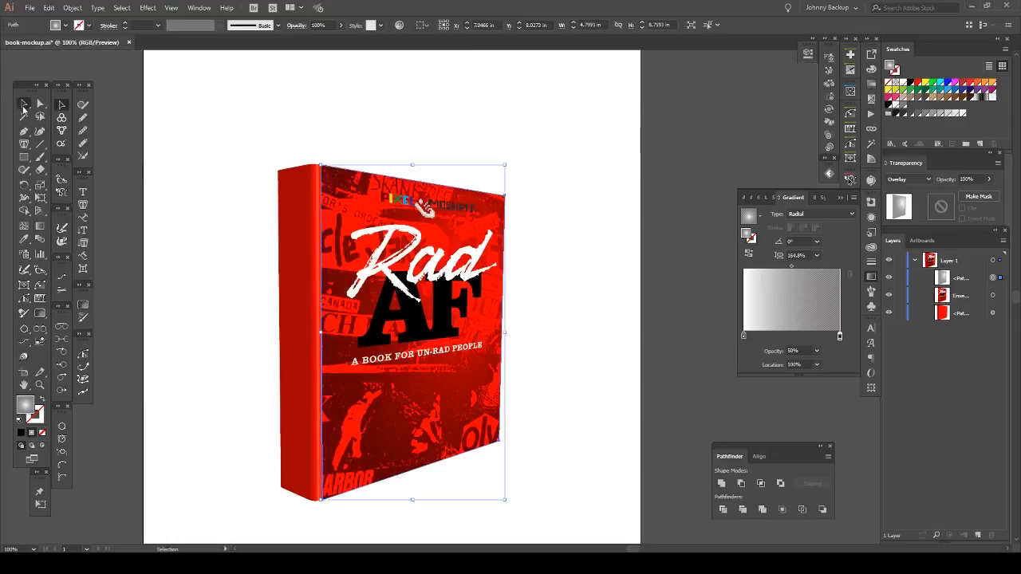
Collapse and lock Layer 1, and add a new layer beneath it
click(915, 261)
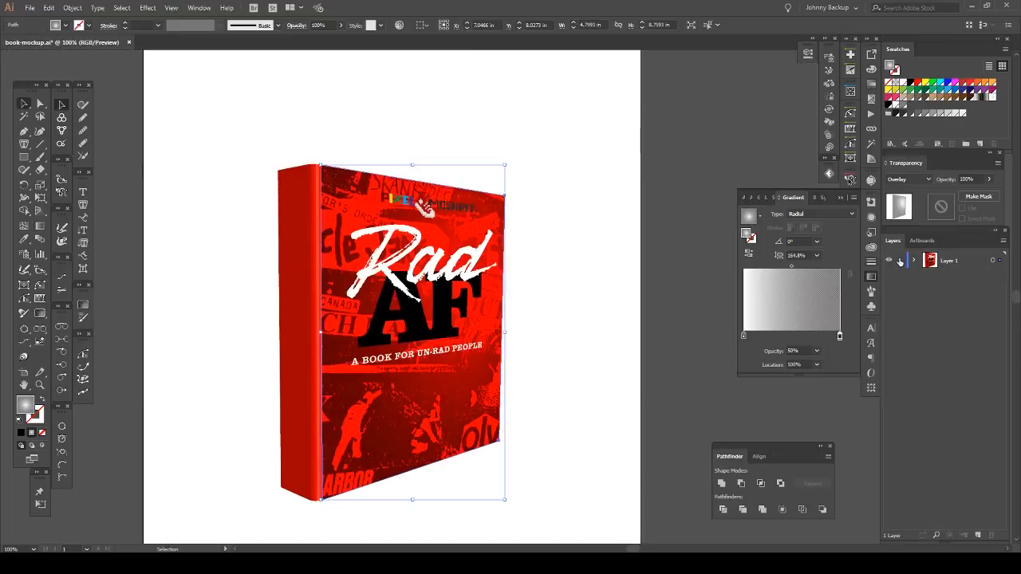
click(571, 214)
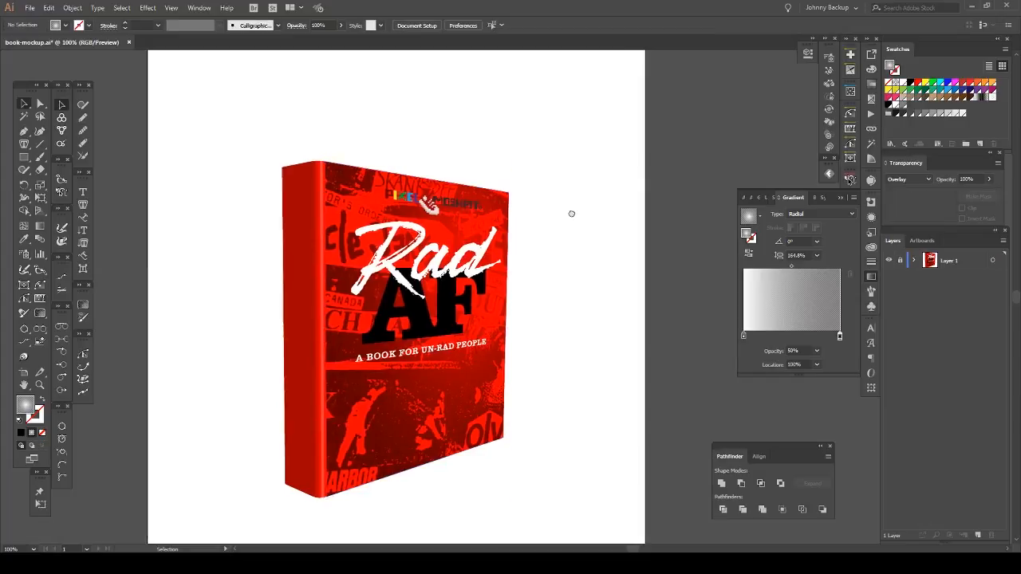
scroll(573, 201, down, 1)
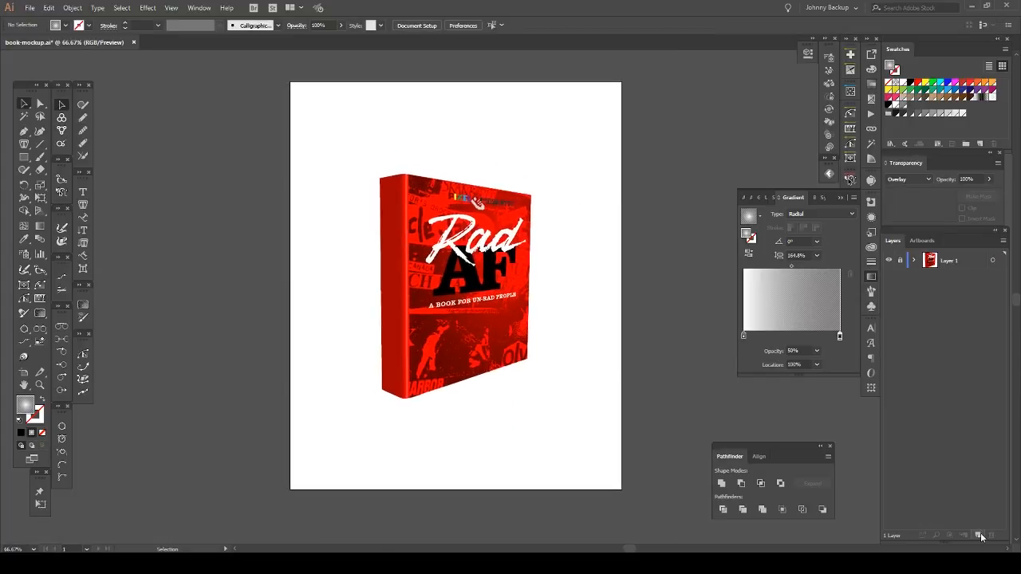
click(981, 537)
drag(954, 266, 955, 304)
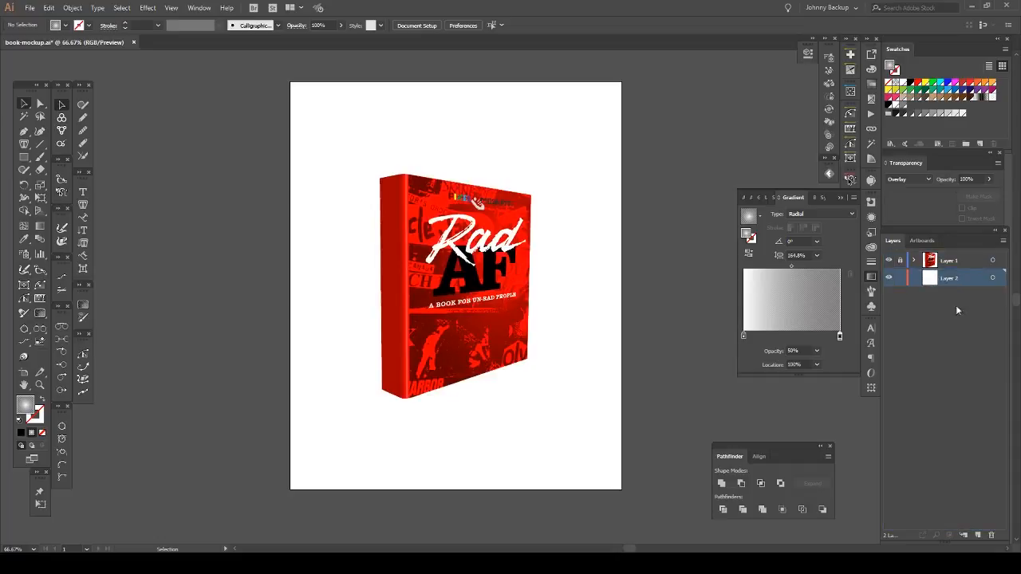
Draw a 13 by 16 in background rectangle covering the whole artboard on the new layer
click(27, 159)
key(v)
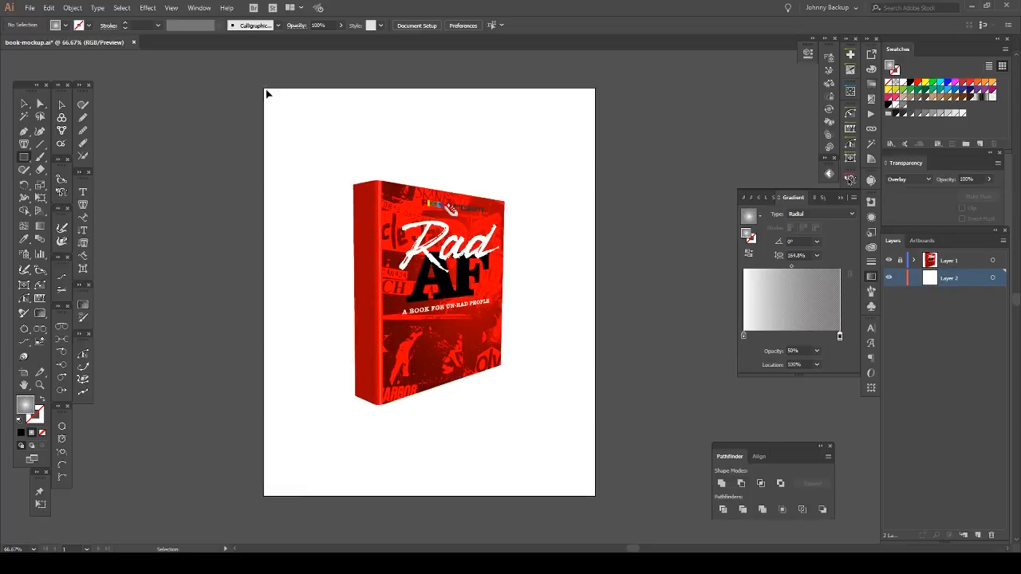
key(m)
drag(264, 88, 596, 497)
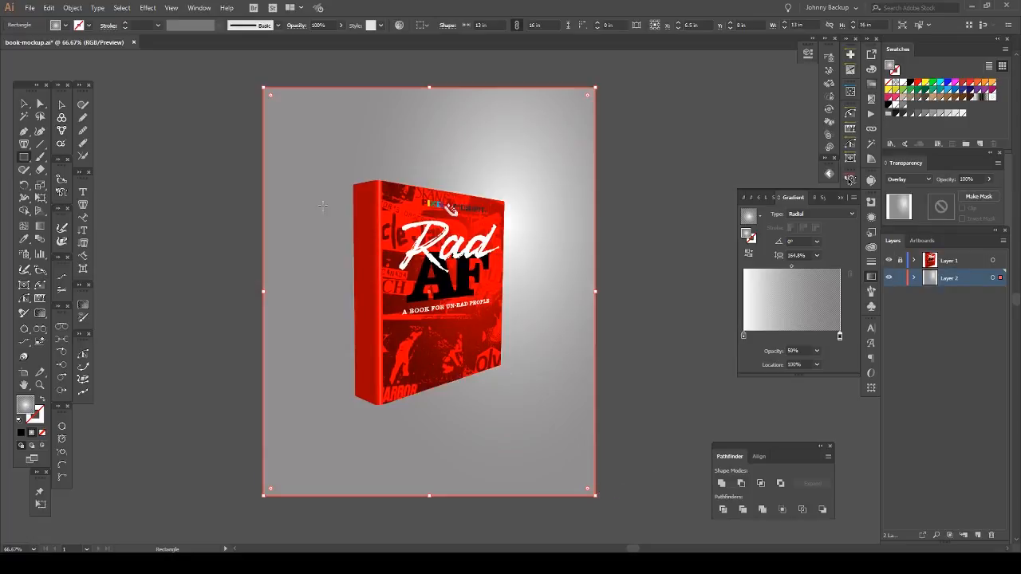
click(24, 104)
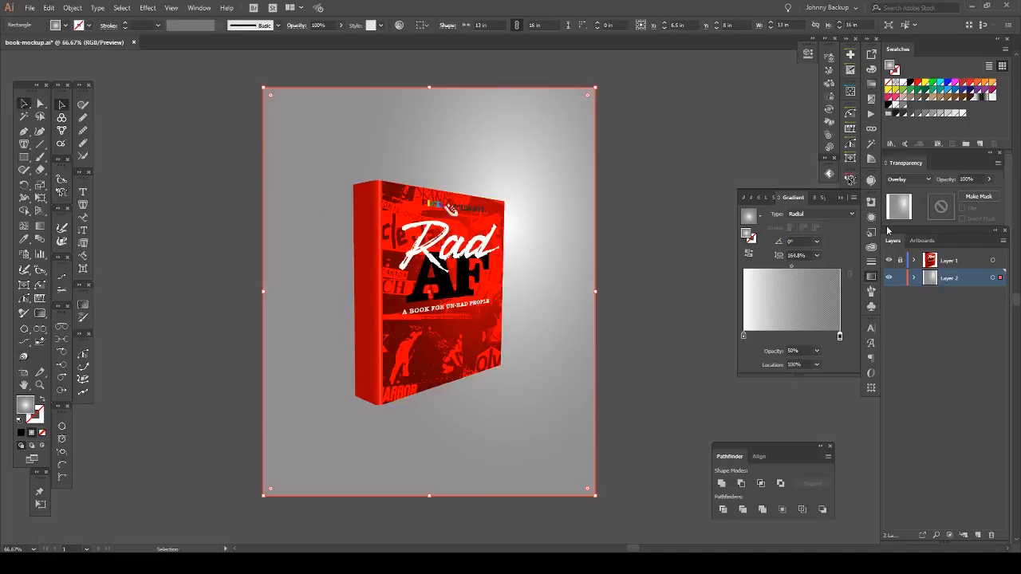
Change the background rectangle's gradient to linear and set its black stop's opacity to 100%
click(812, 214)
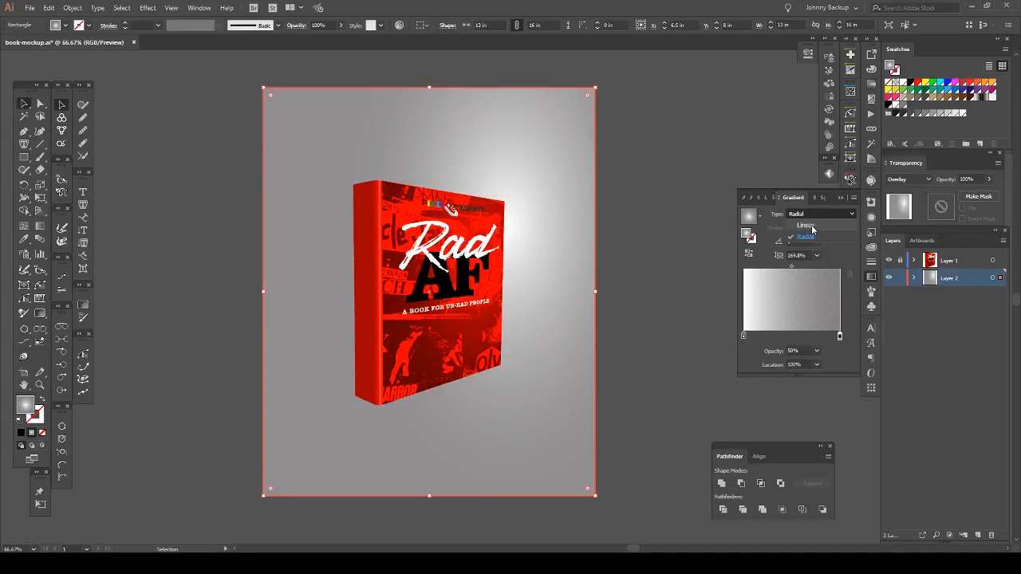
click(813, 230)
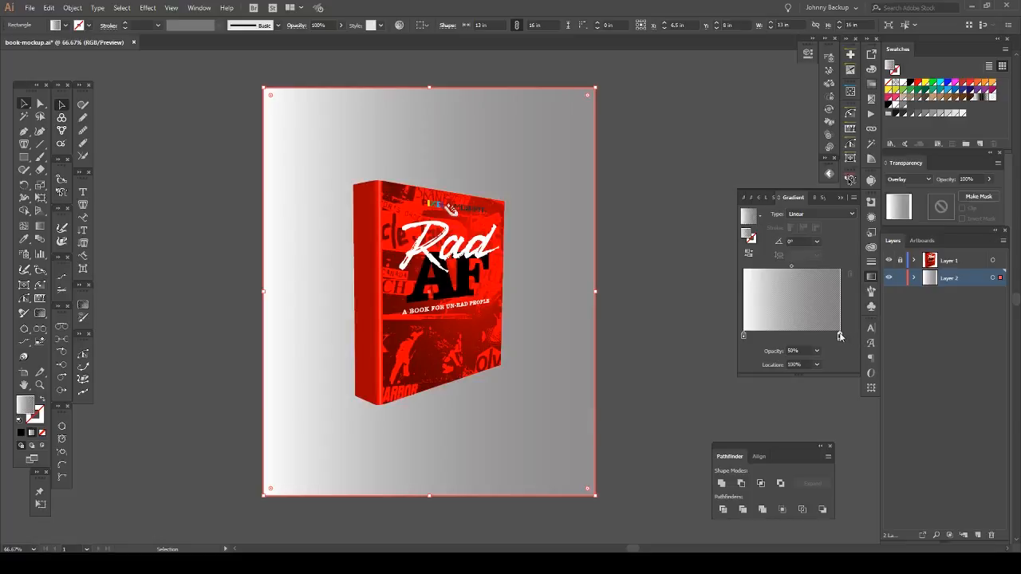
click(817, 352)
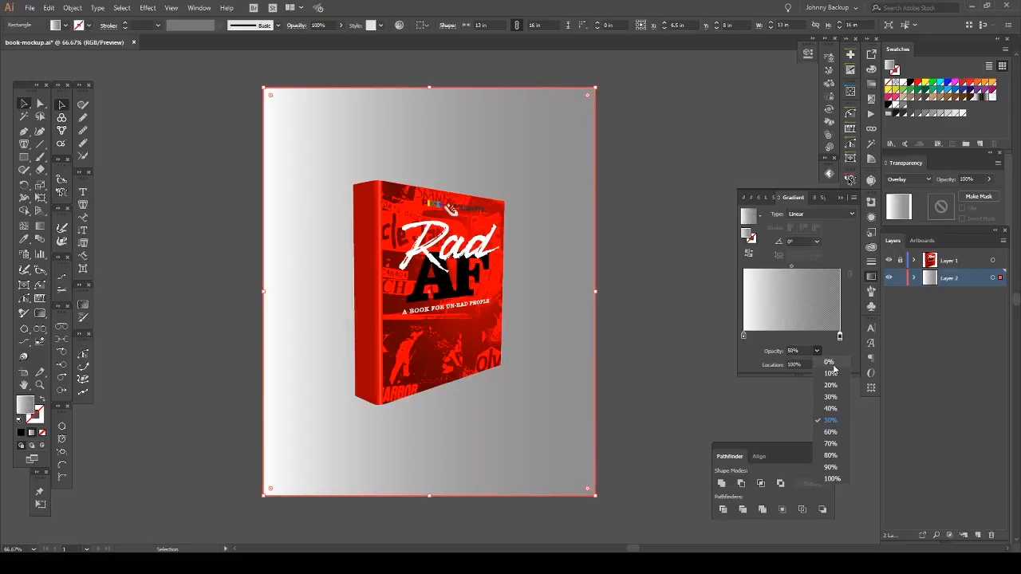
click(832, 479)
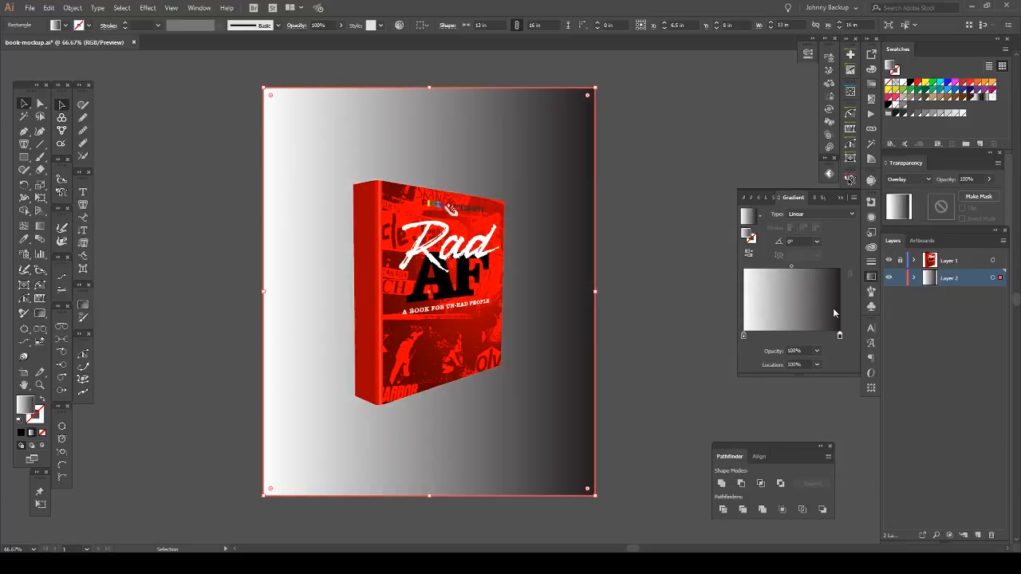
Move the background gradient's black stop to a location of about 50.81% and add a white stop at the far end
drag(839, 335, 791, 336)
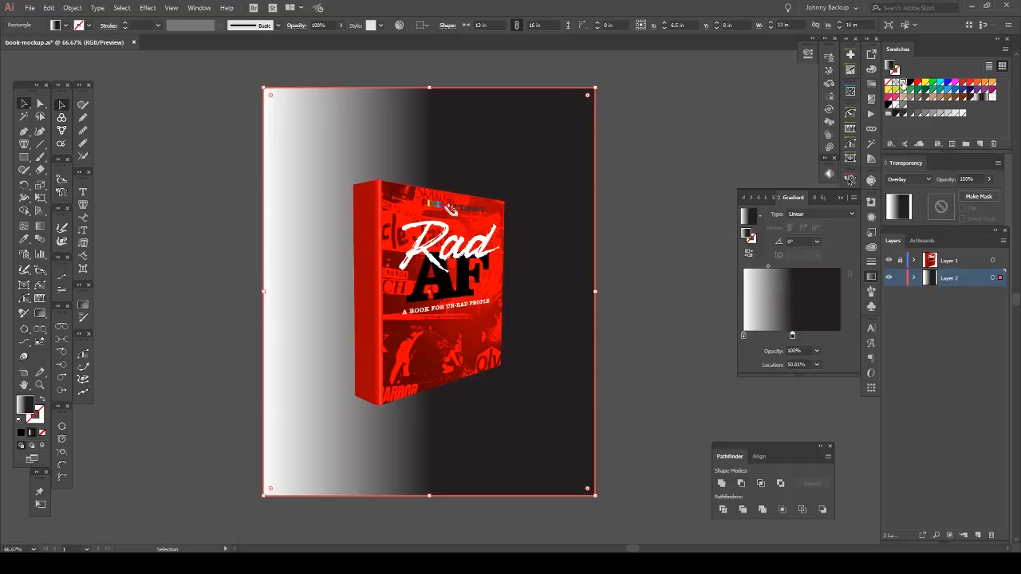
click(831, 336)
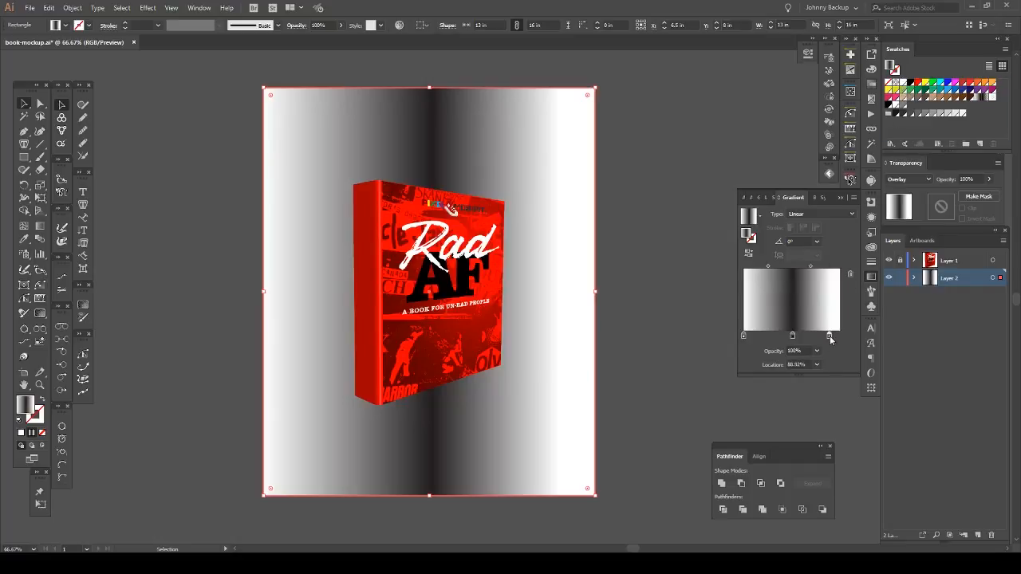
drag(831, 336, 840, 336)
click(794, 340)
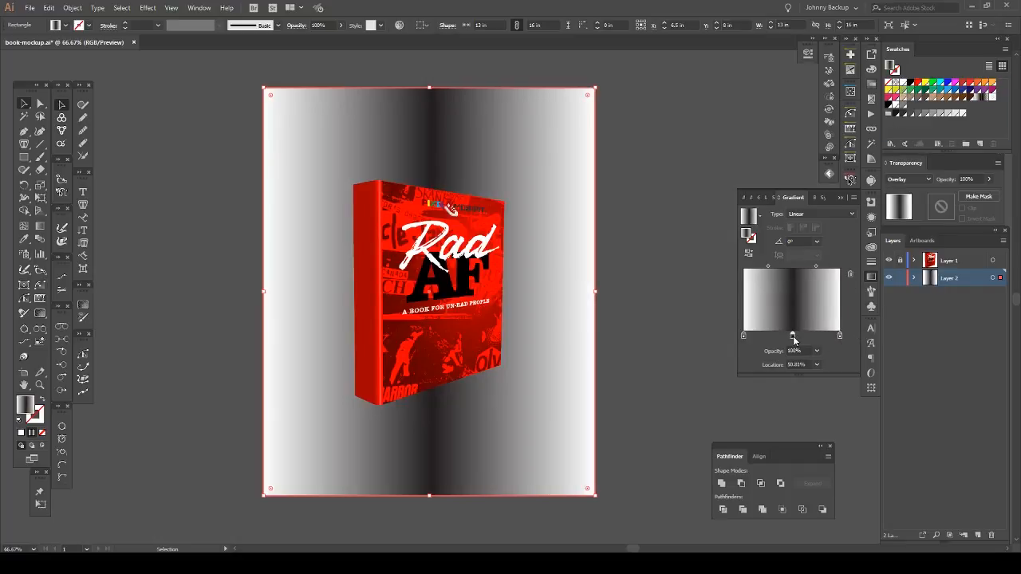
Change the middle stop of the background gradient to a light gray of 8% black
double_click(794, 341)
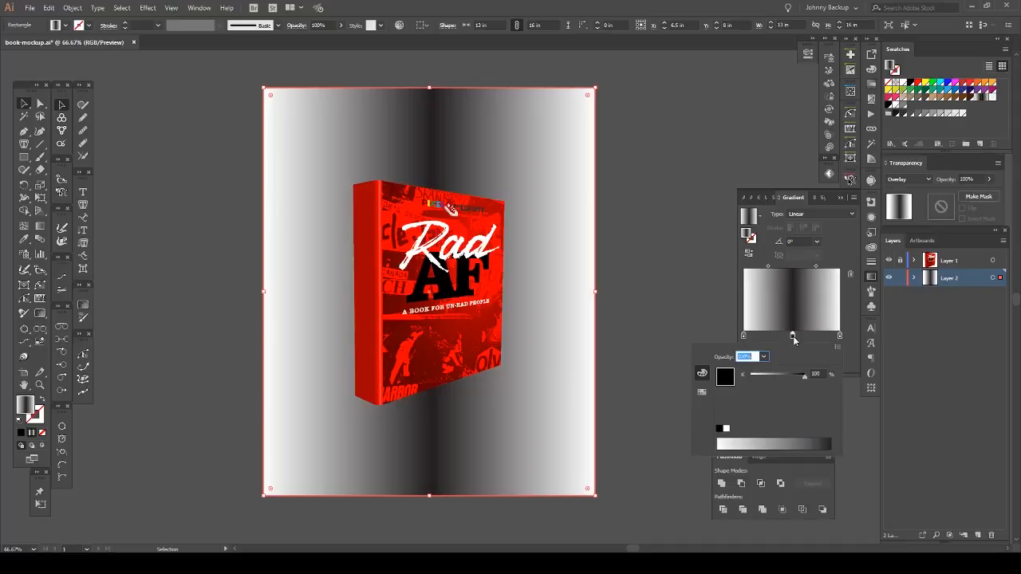
click(755, 379)
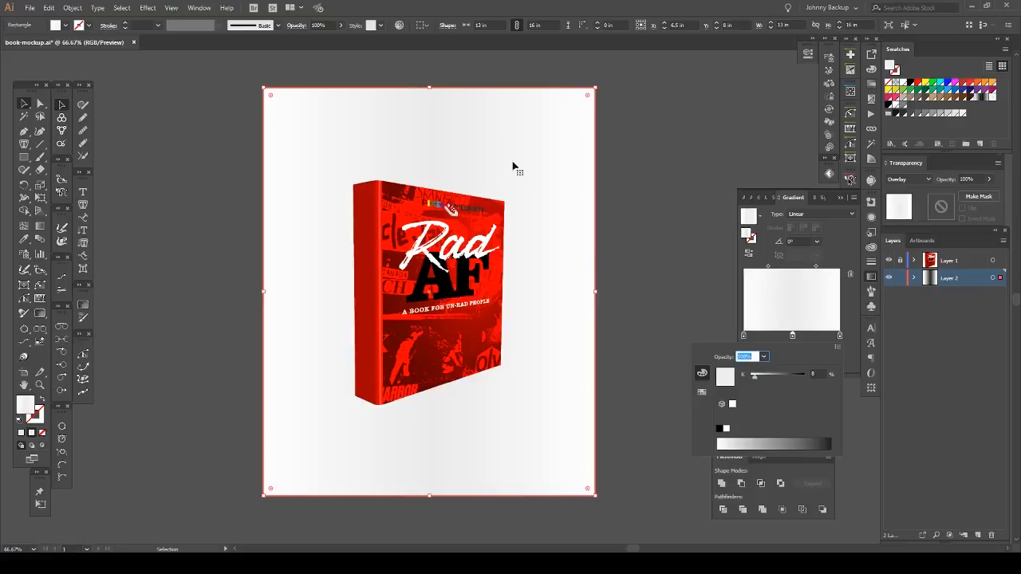
click(853, 316)
Run the background gradient vertically down the artboard at -90° and pull its two midpoints closer to the gray stop
key(g)
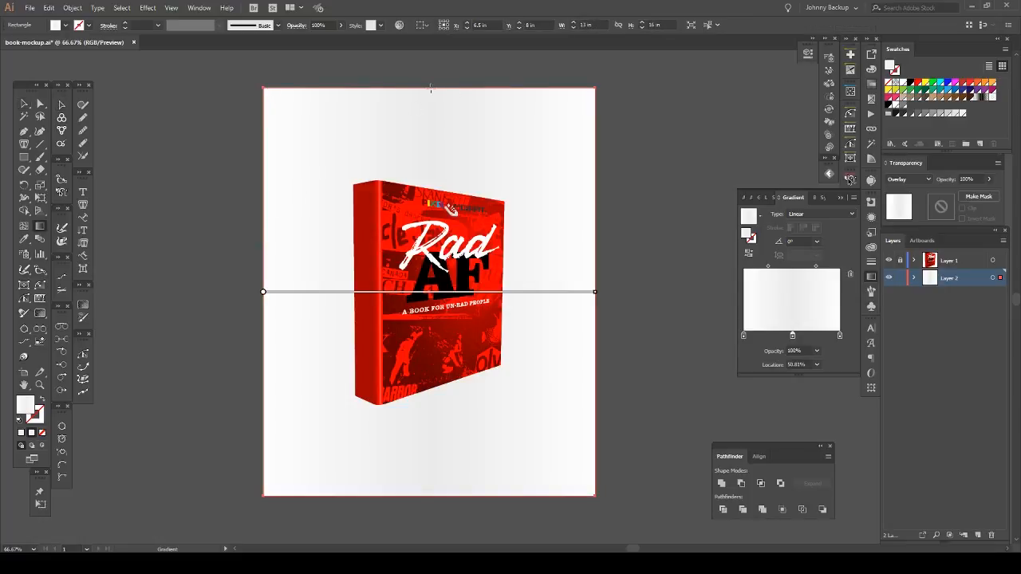
mouse_move(431, 88)
mouse_down()
mouse_move(419, 470)
mouse_move(430, 498)
mouse_up()
mouse_move(429, 197)
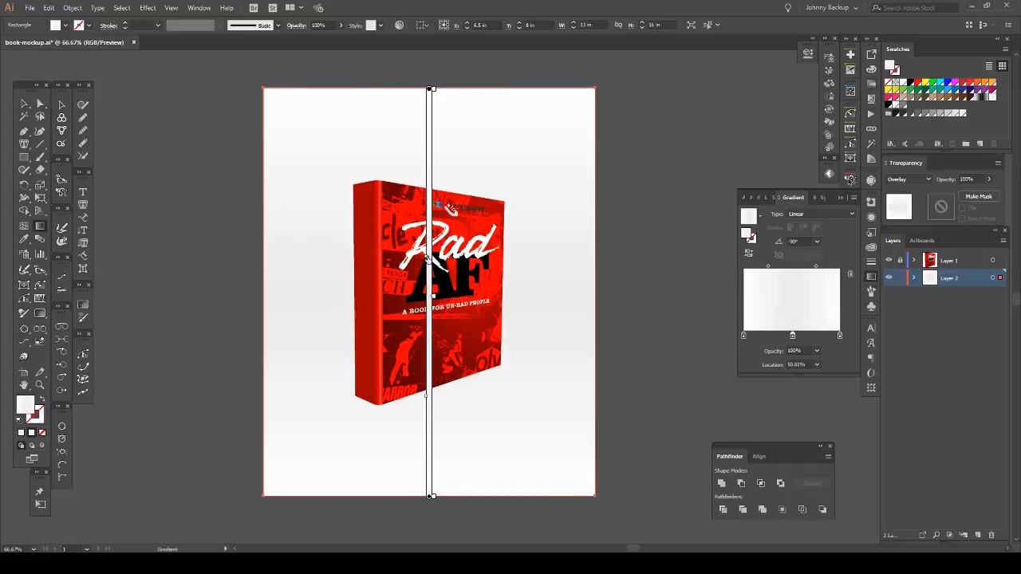
click(428, 260)
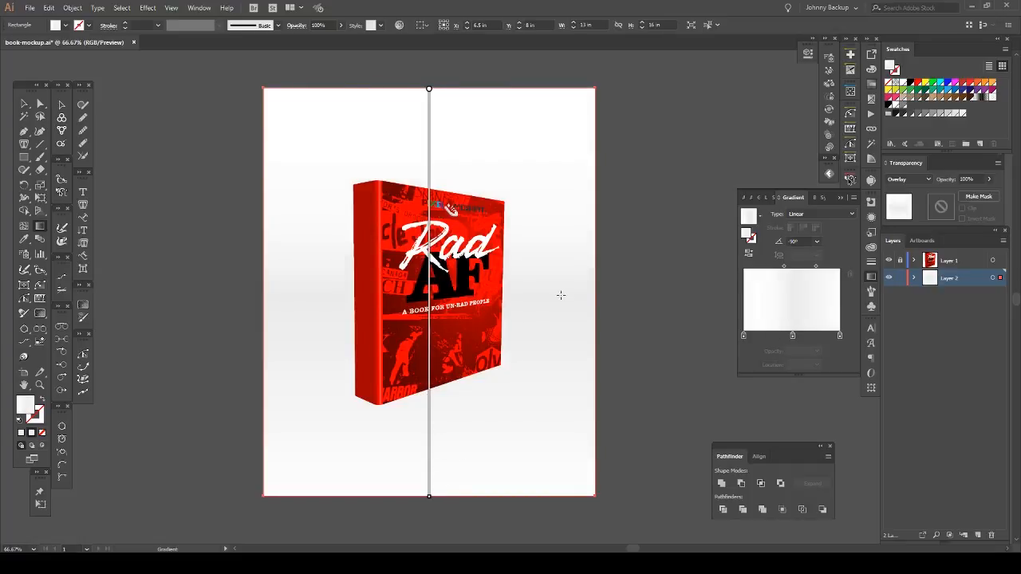
mouse_move(428, 406)
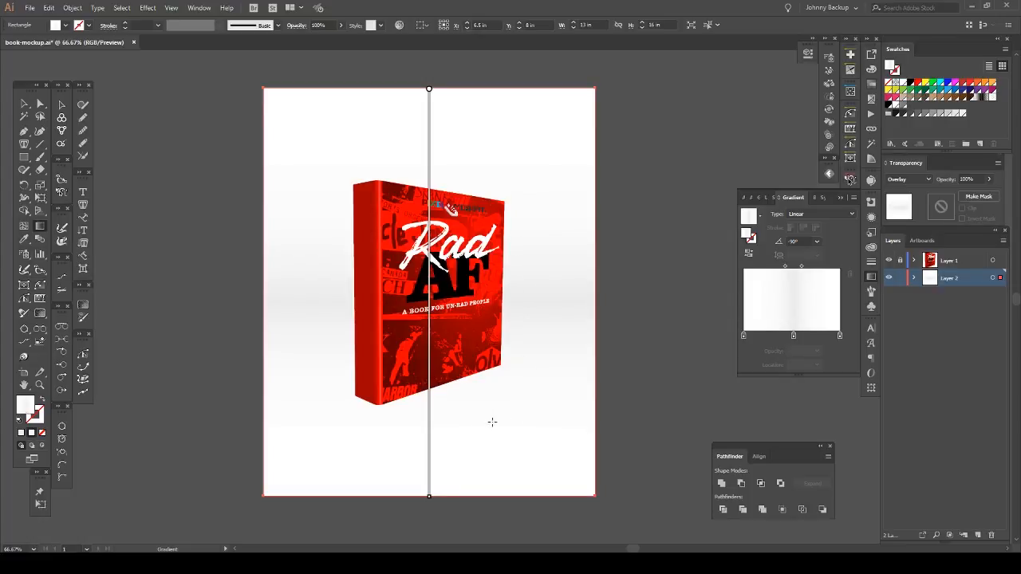
Darken the gradient's middle gray stop to about 10% black
double_click(794, 336)
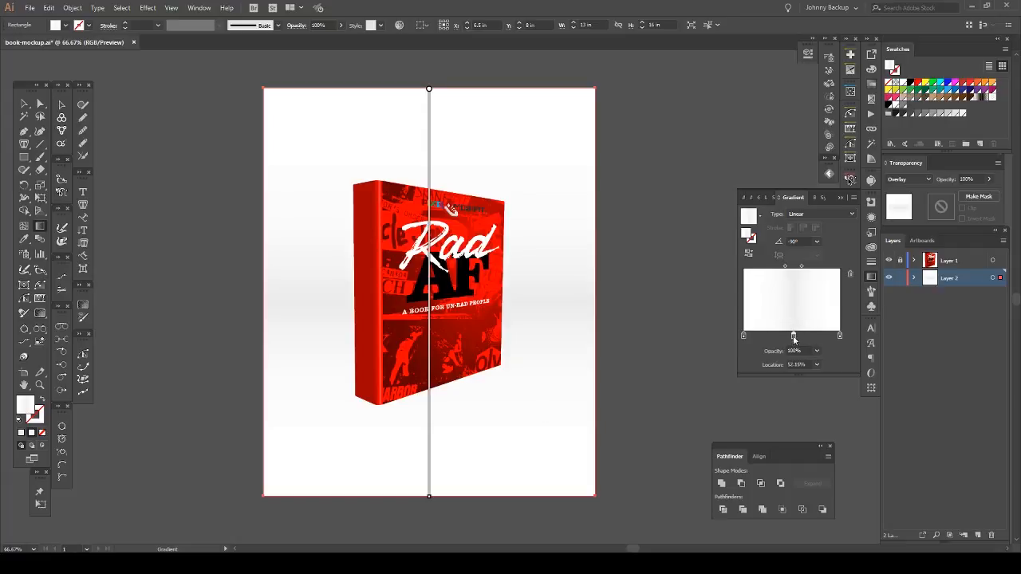
drag(764, 381, 758, 380)
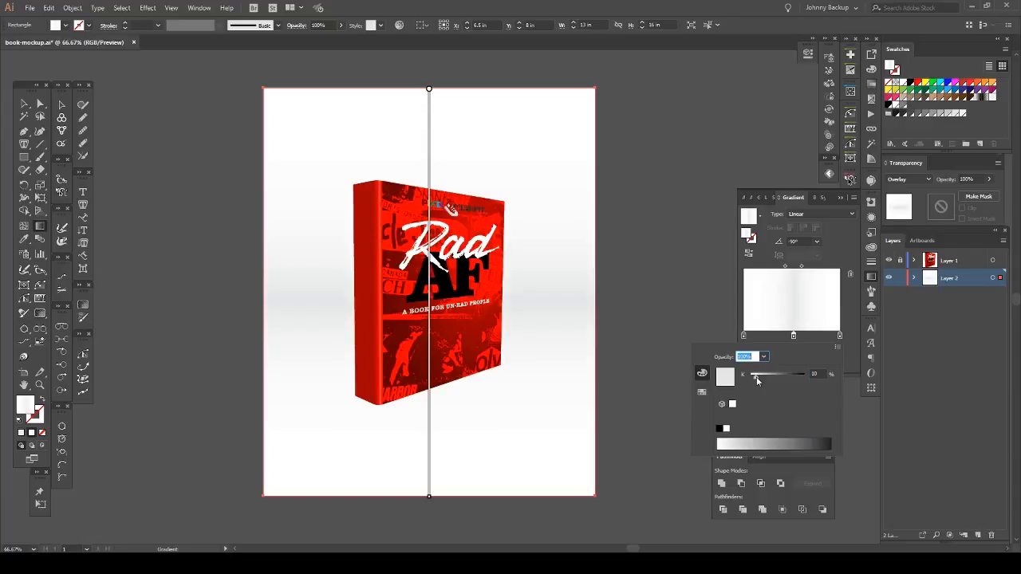
click(824, 372)
key(Return)
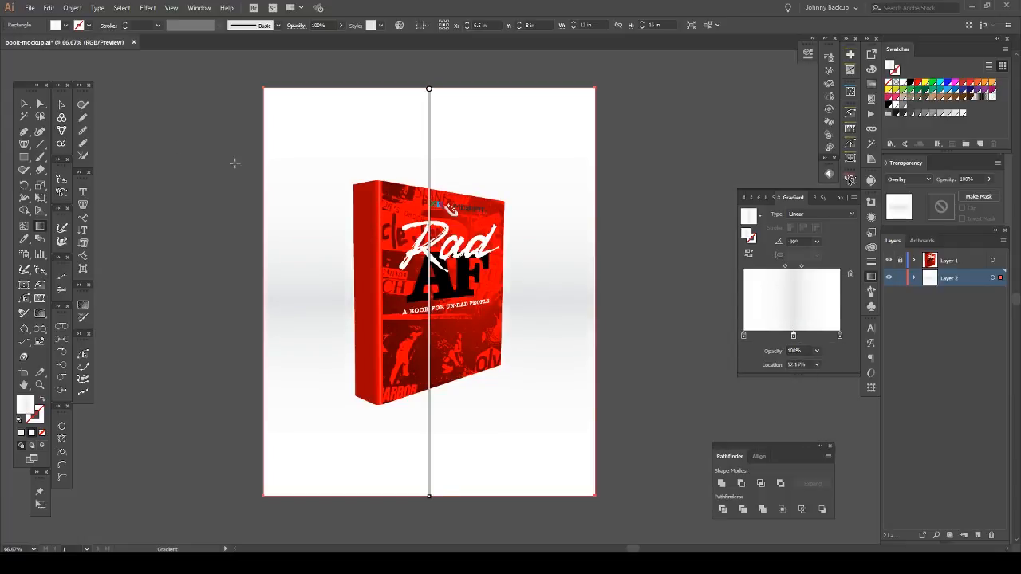
Shift the background gradient slightly downward, move its gray stop to a location of about 57.02%, and deselect the rectangle
click(427, 335)
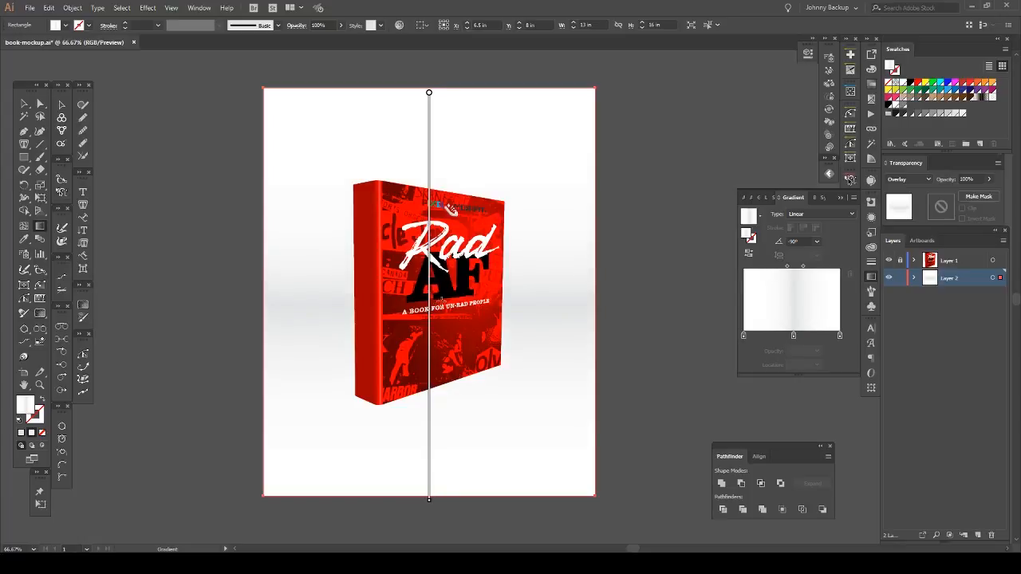
drag(798, 339, 799, 340)
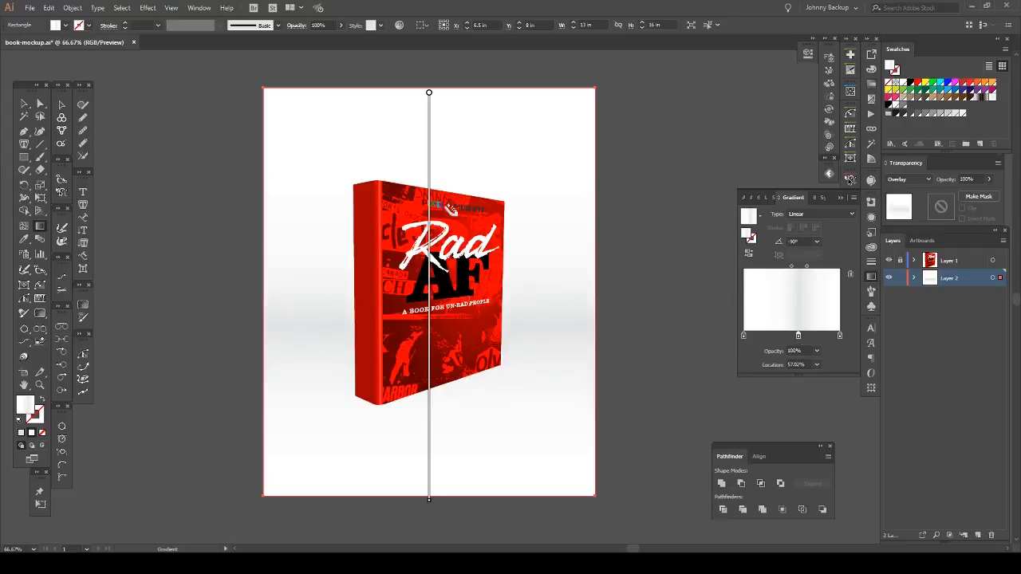
click(24, 103)
click(207, 162)
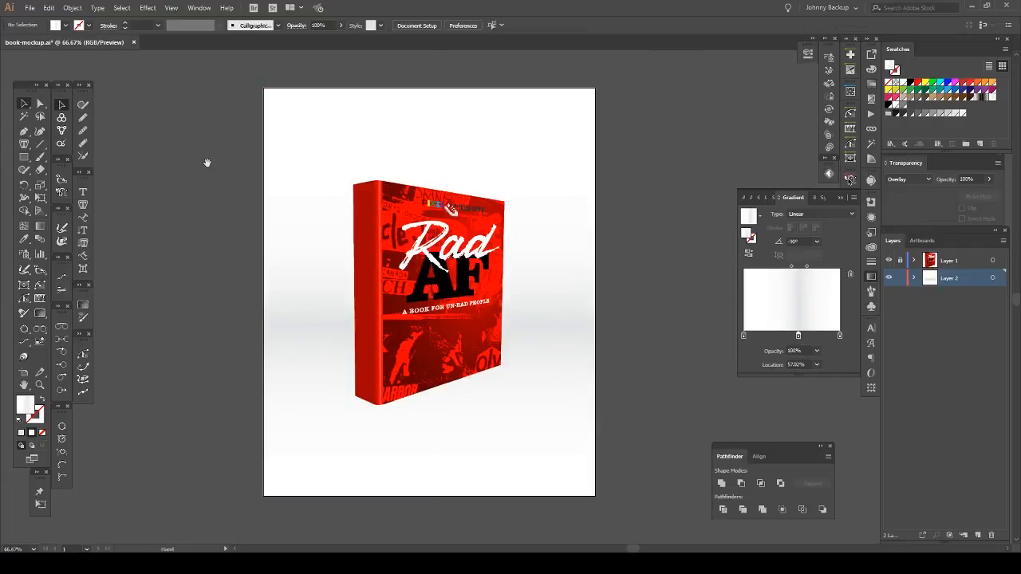
Lock Layer 2 and add a new layer directly above it
drag(206, 163, 203, 152)
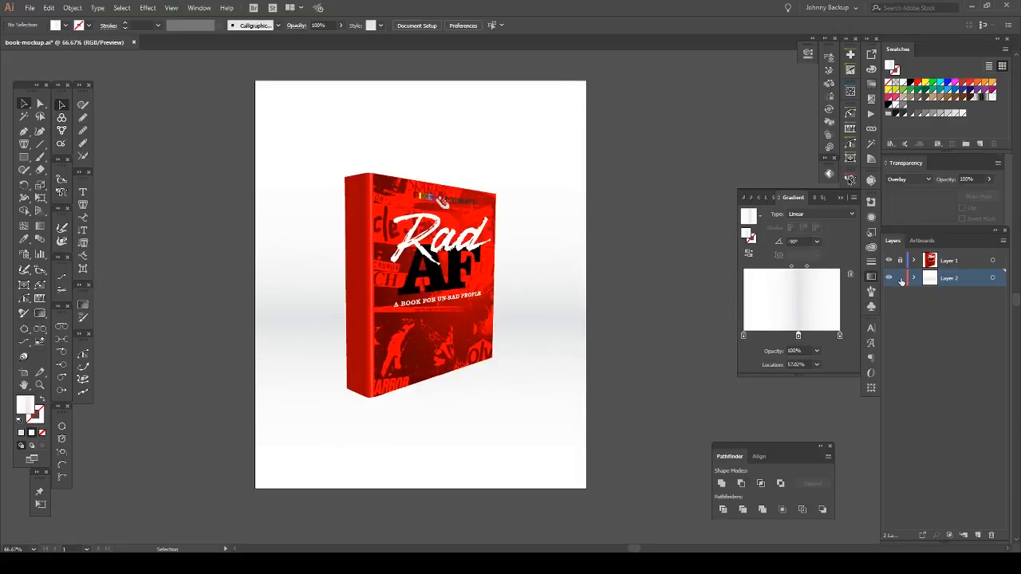
click(979, 535)
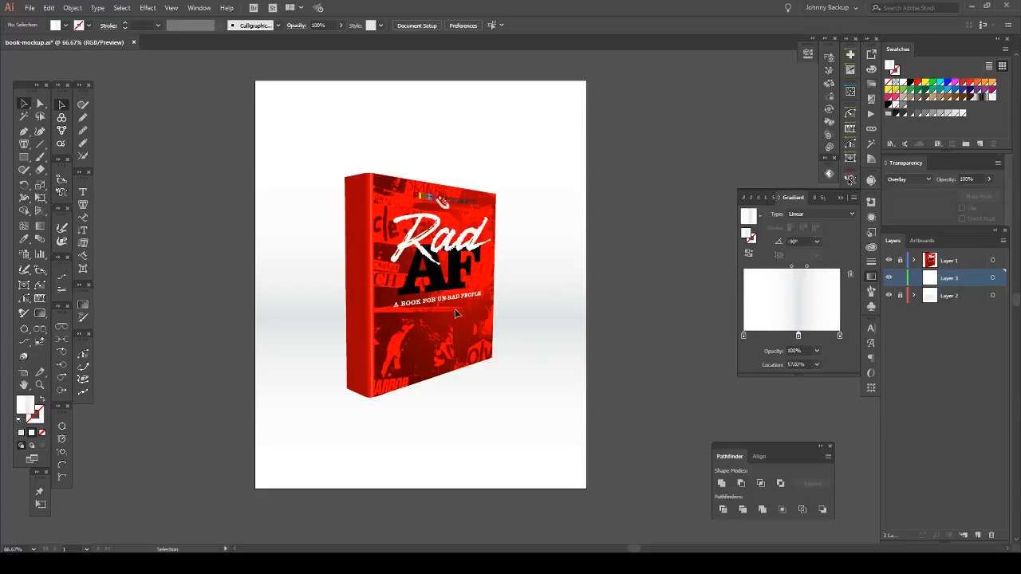
Draw a black shadow shape about 9.1 by 2.3 in with the Pen tool, following the book's bottom edges and extending left behind it
key(ctrl+plus)
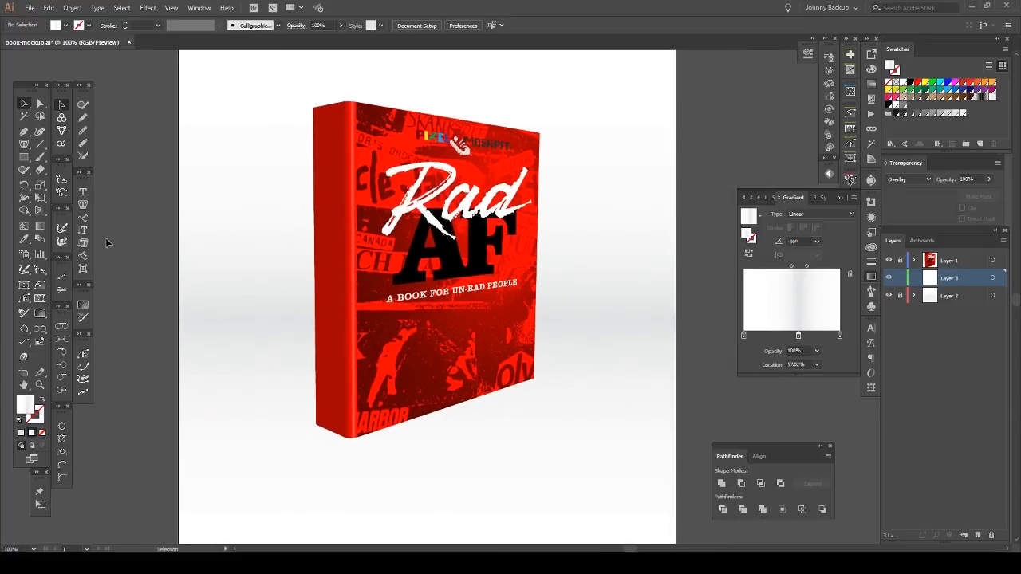
click(24, 133)
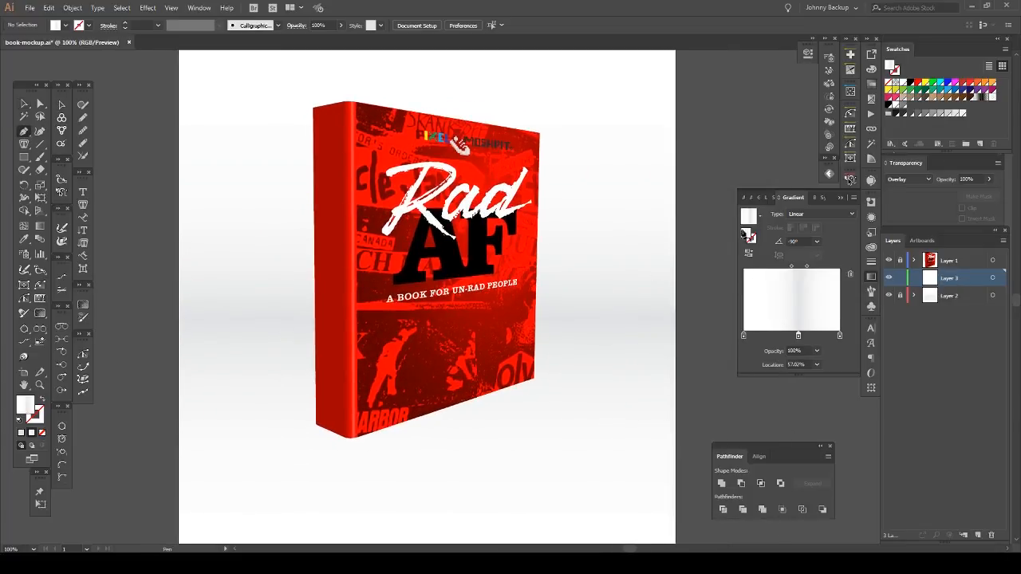
click(910, 82)
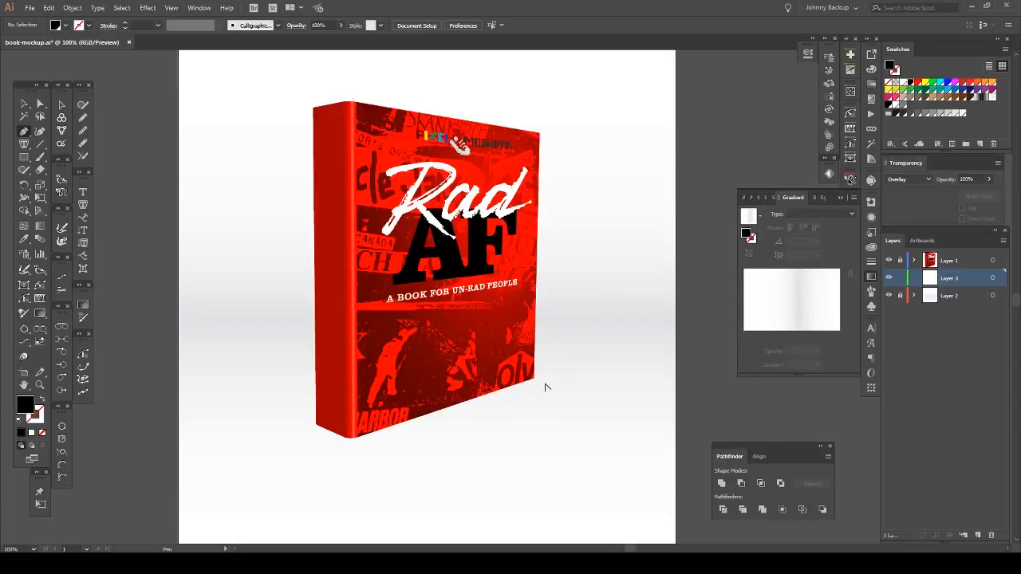
scroll(545, 385, up, 3)
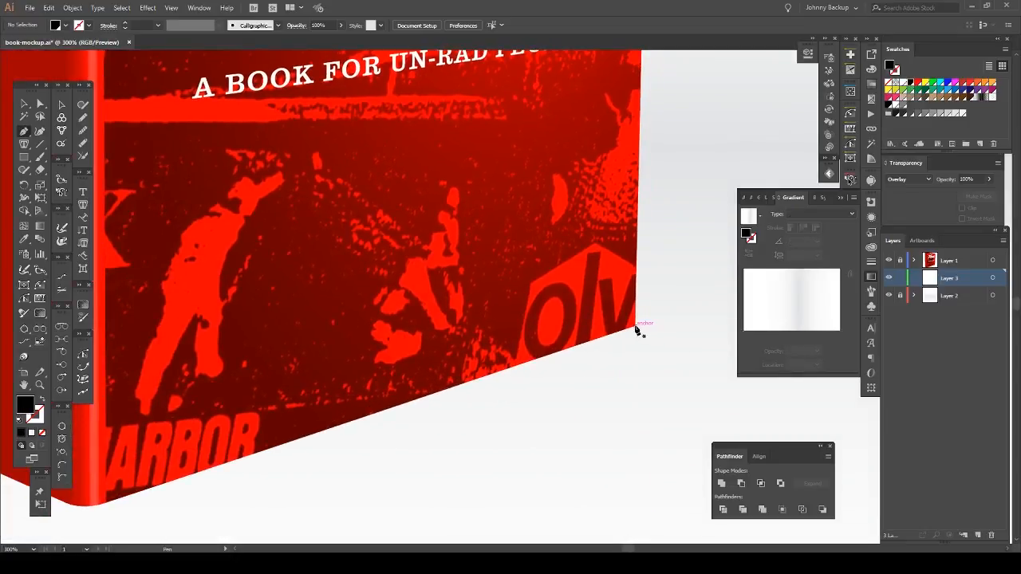
click(636, 326)
drag(246, 441, 563, 337)
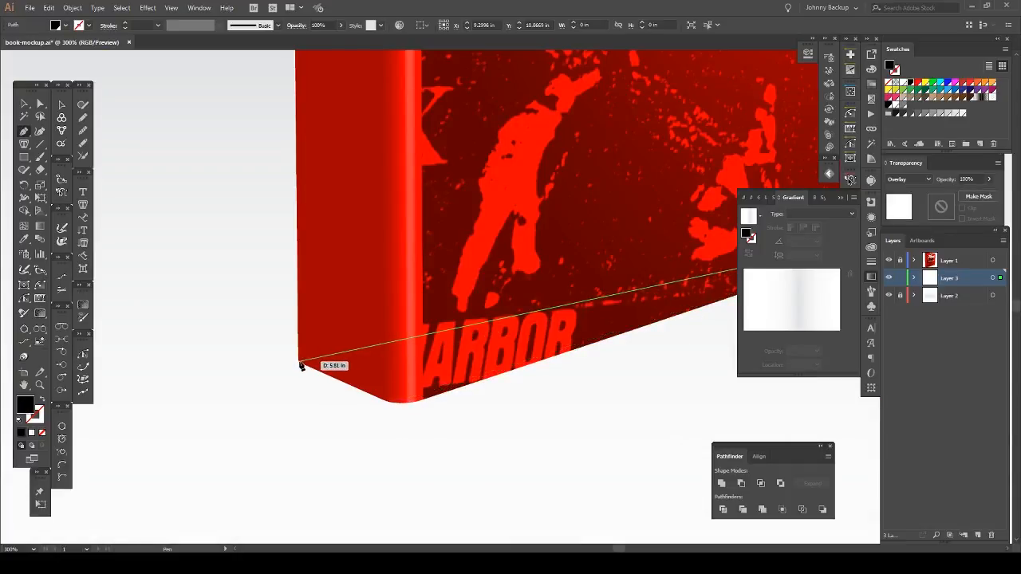
click(402, 403)
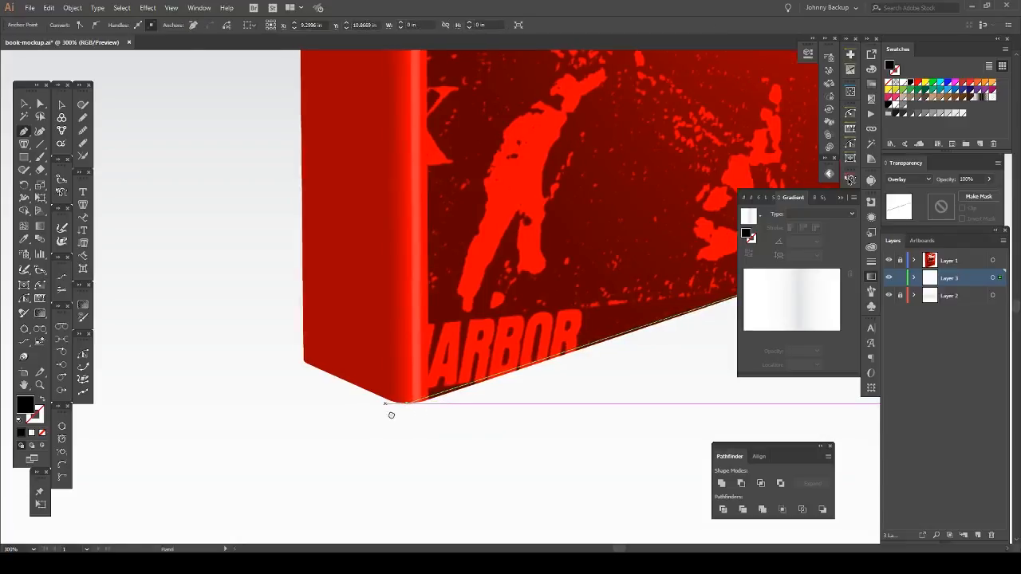
scroll(398, 417, down, 3)
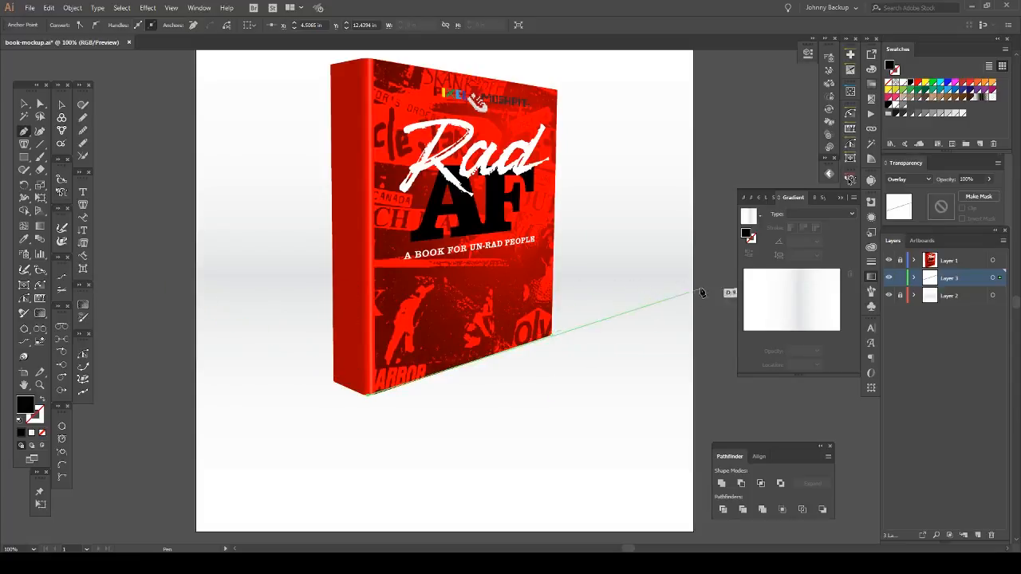
click(203, 328)
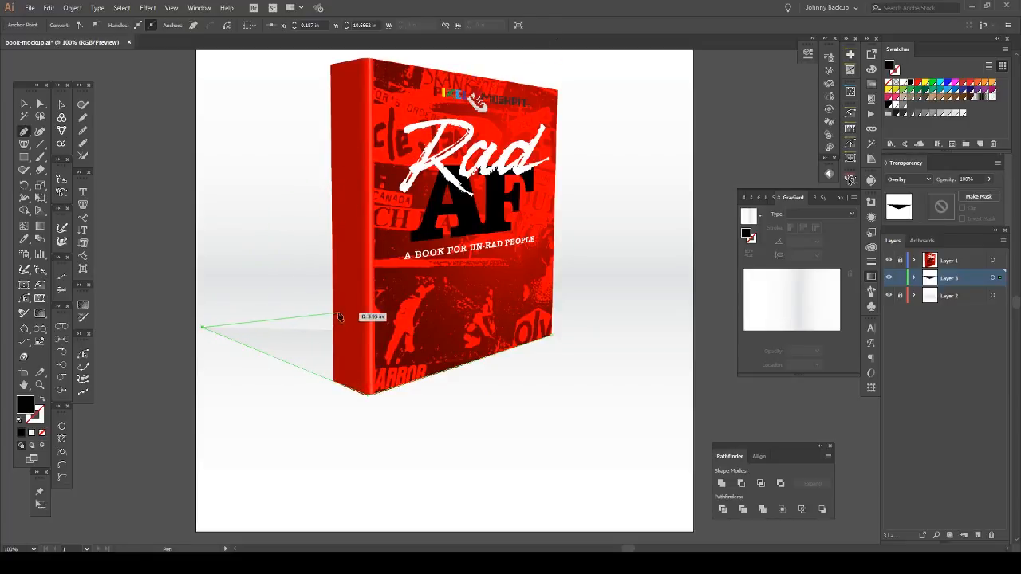
click(412, 310)
click(548, 336)
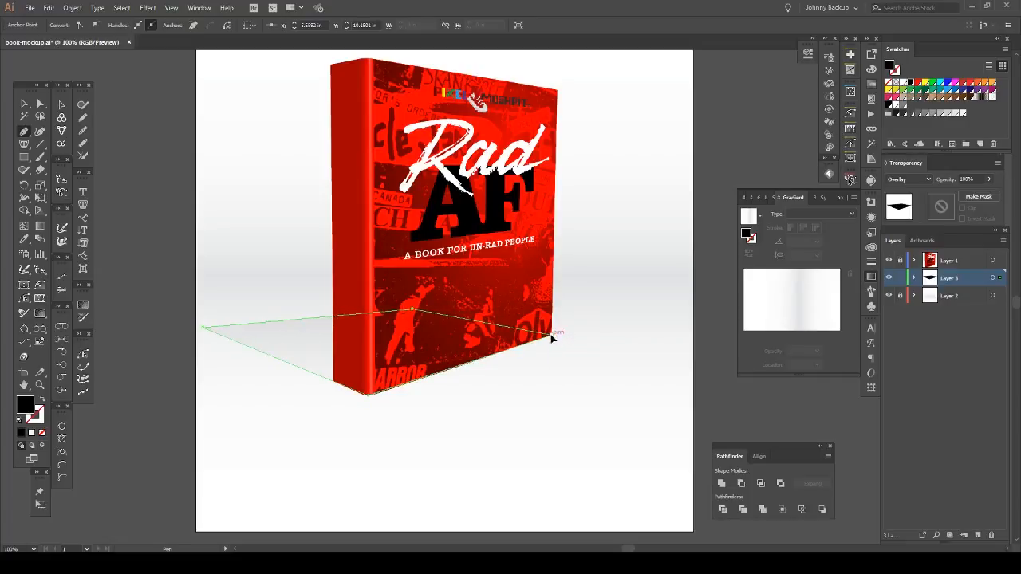
Change the shadow shape's blending mode to Normal and deselect it
click(24, 104)
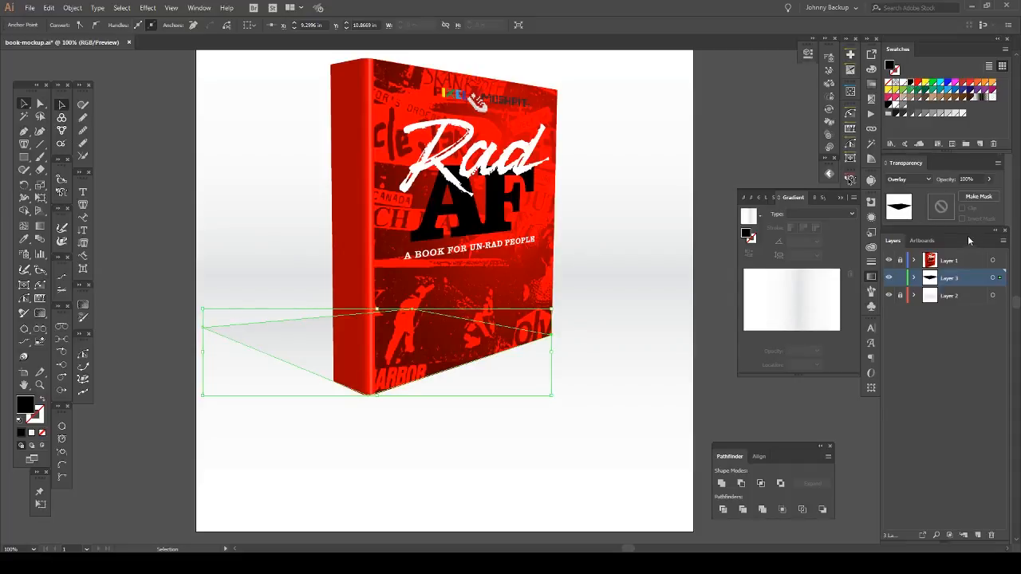
click(913, 179)
click(918, 189)
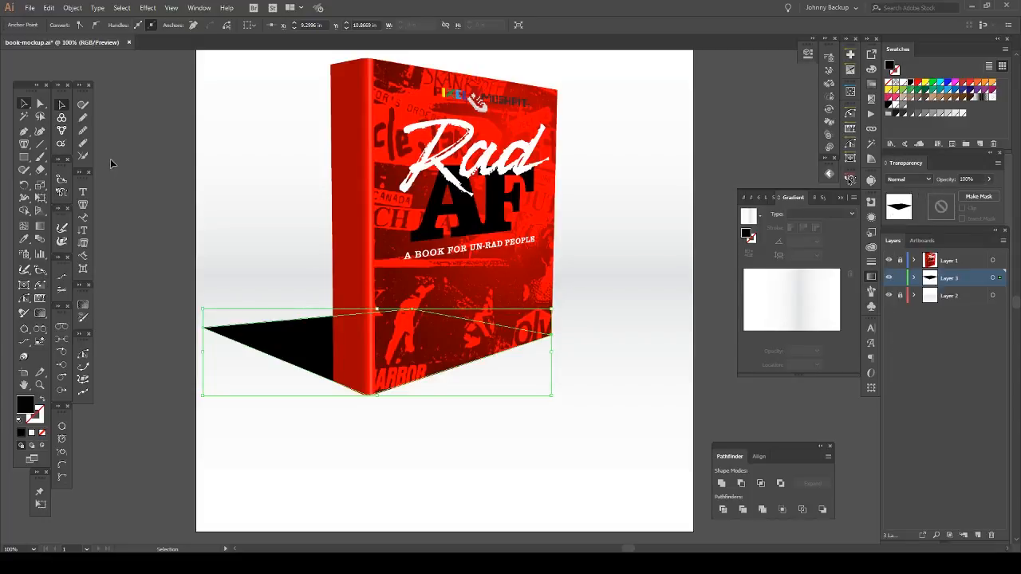
click(197, 225)
click(295, 344)
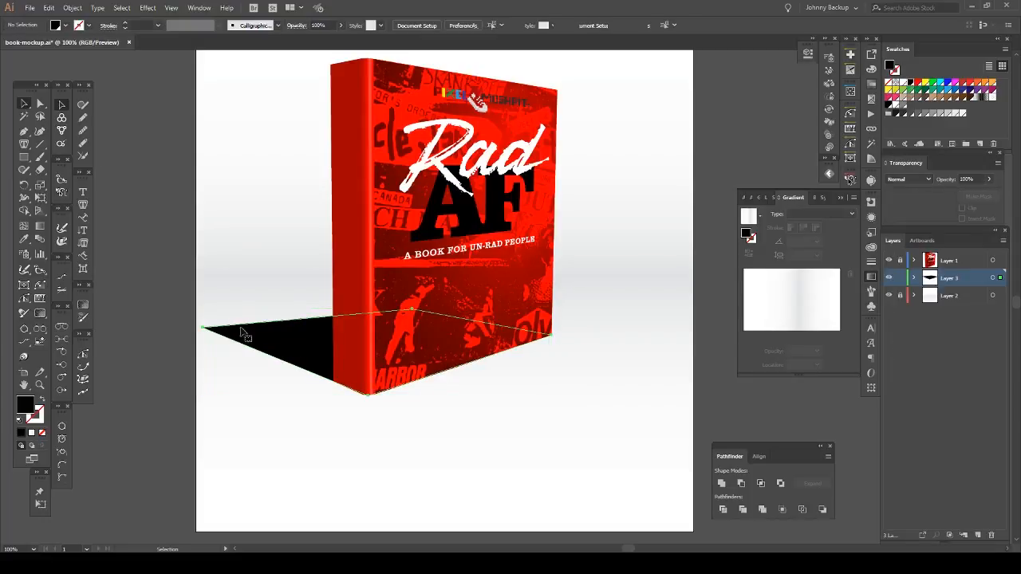
drag(228, 317, 313, 307)
click(400, 234)
scroll(400, 235, down, 1)
drag(414, 195, 348, 268)
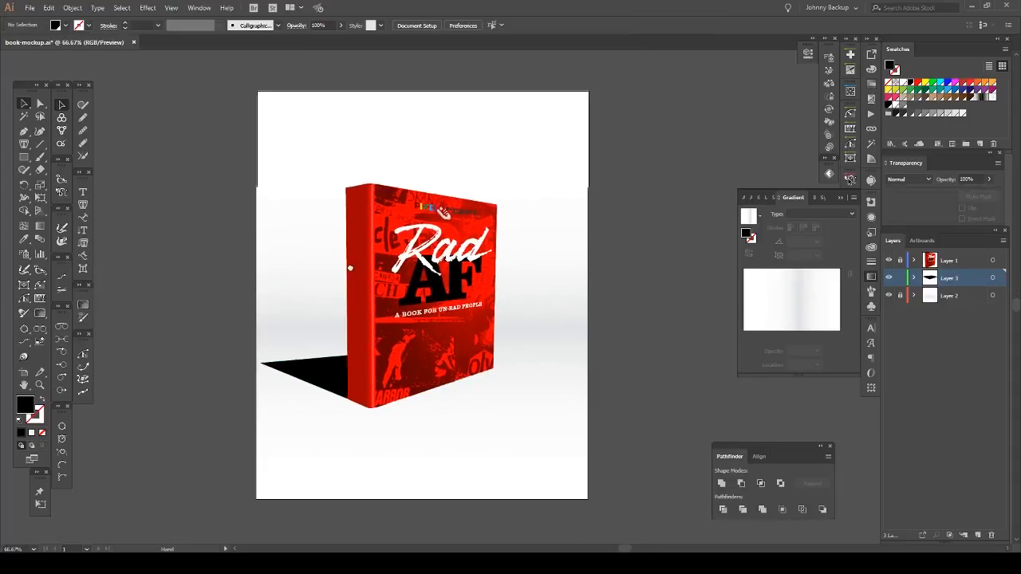
Apply a Gaussian Blur with a radius of 15.1 pixels to the shadow shape and inspect its edges along the book's base
key(ctrl+plus)
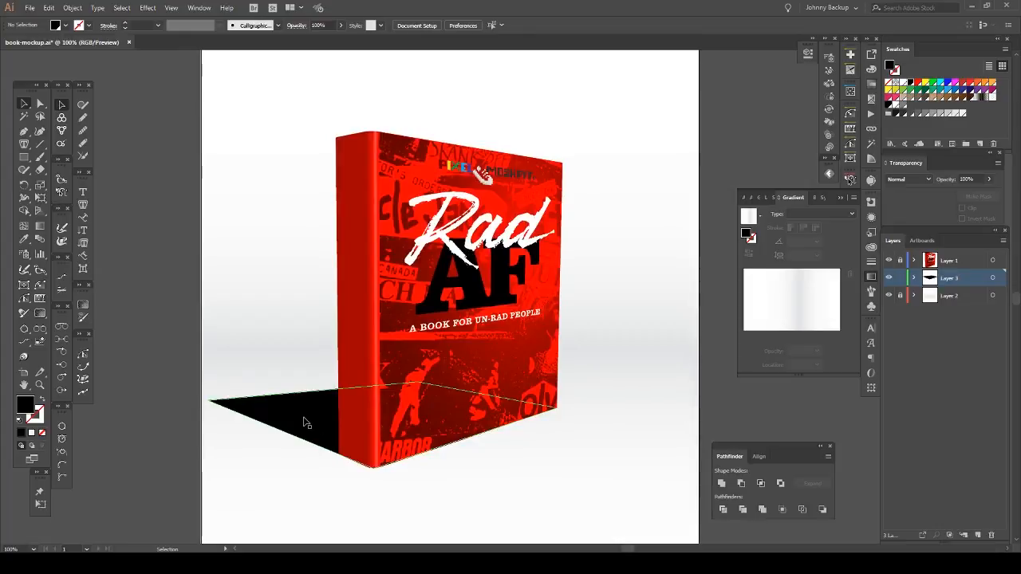
click(318, 423)
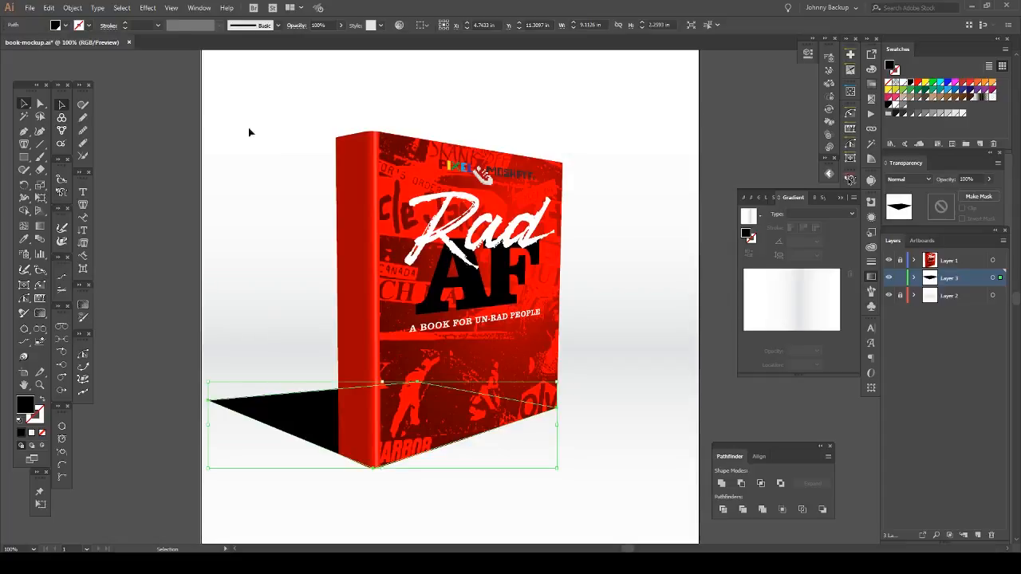
click(149, 9)
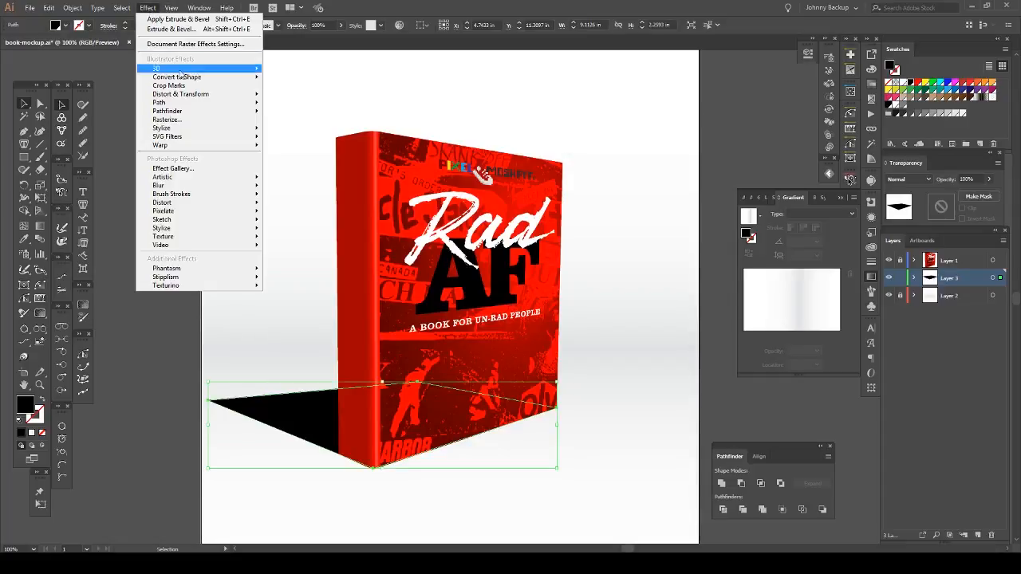
mouse_move(179, 189)
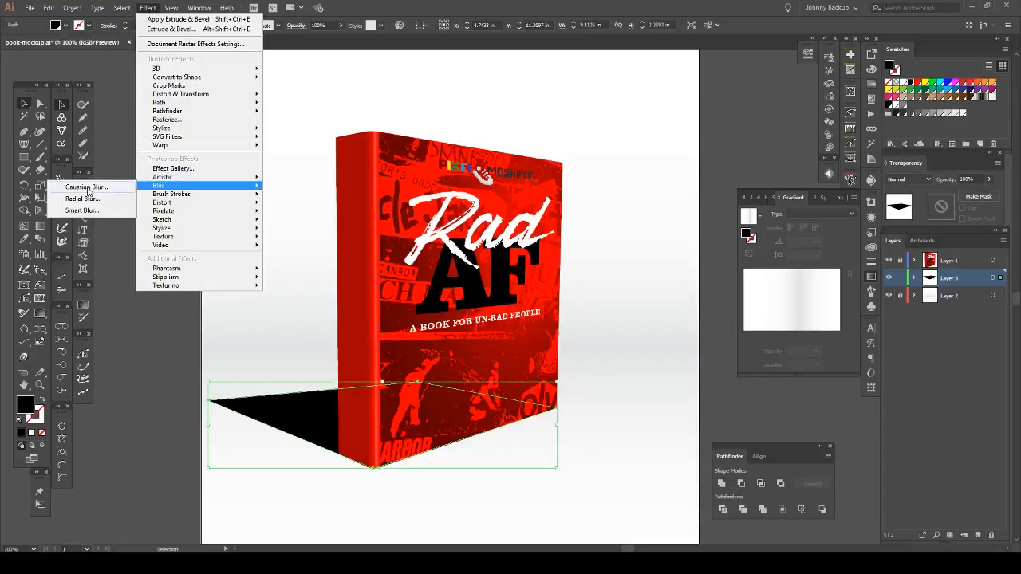
click(86, 187)
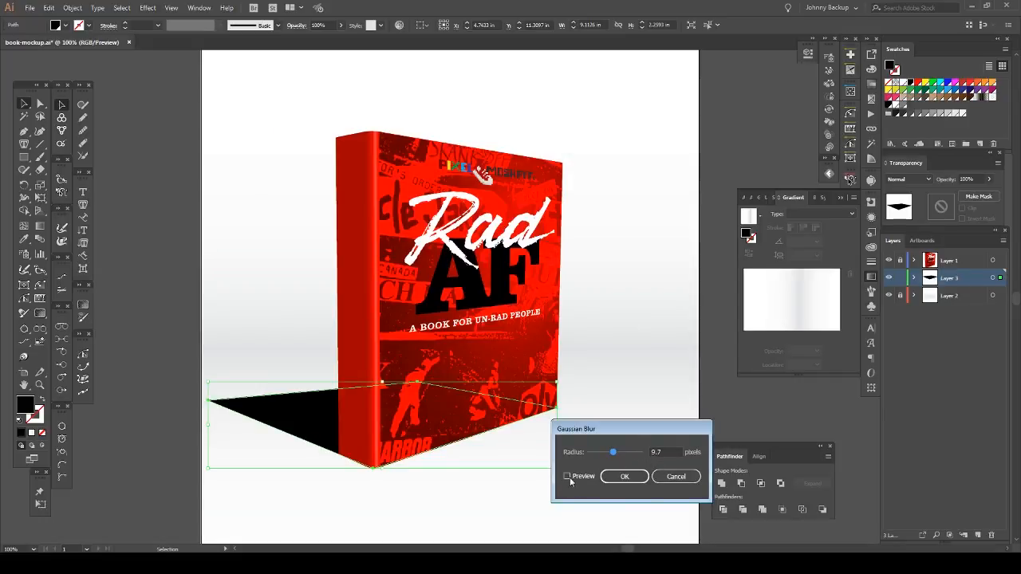
click(567, 476)
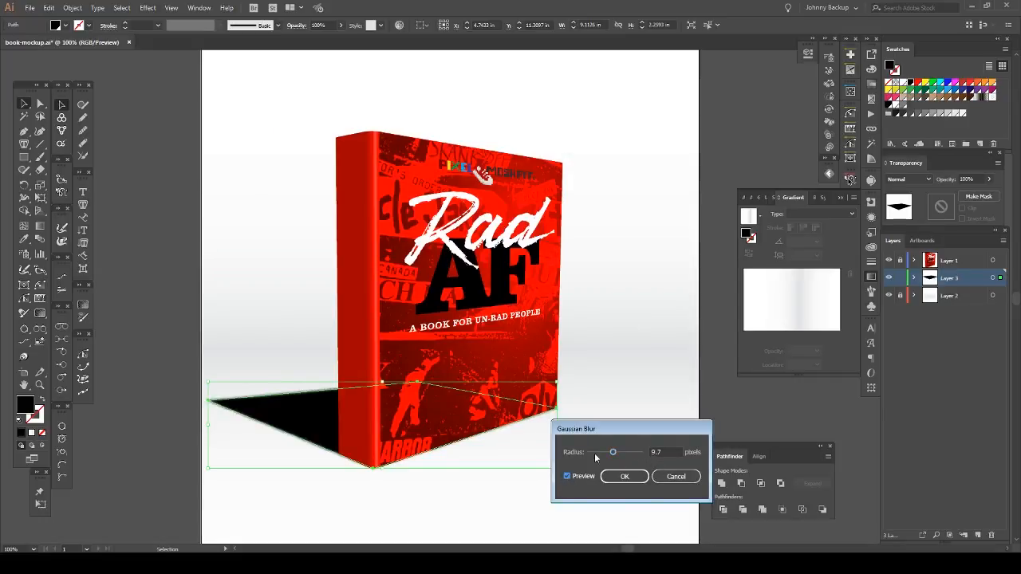
drag(612, 453, 615, 456)
click(624, 477)
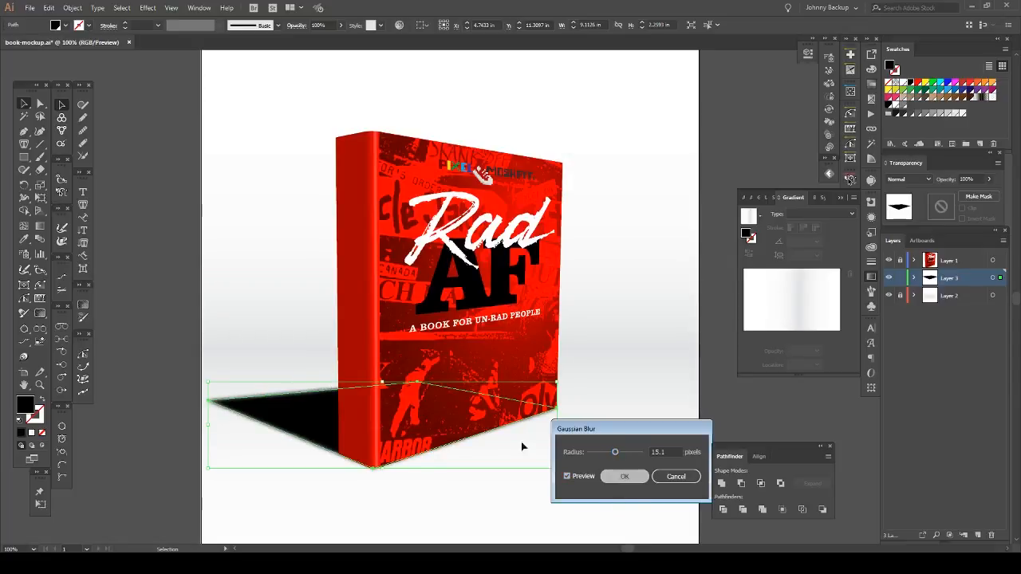
click(178, 389)
drag(163, 377, 152, 319)
scroll(341, 375, up, 2)
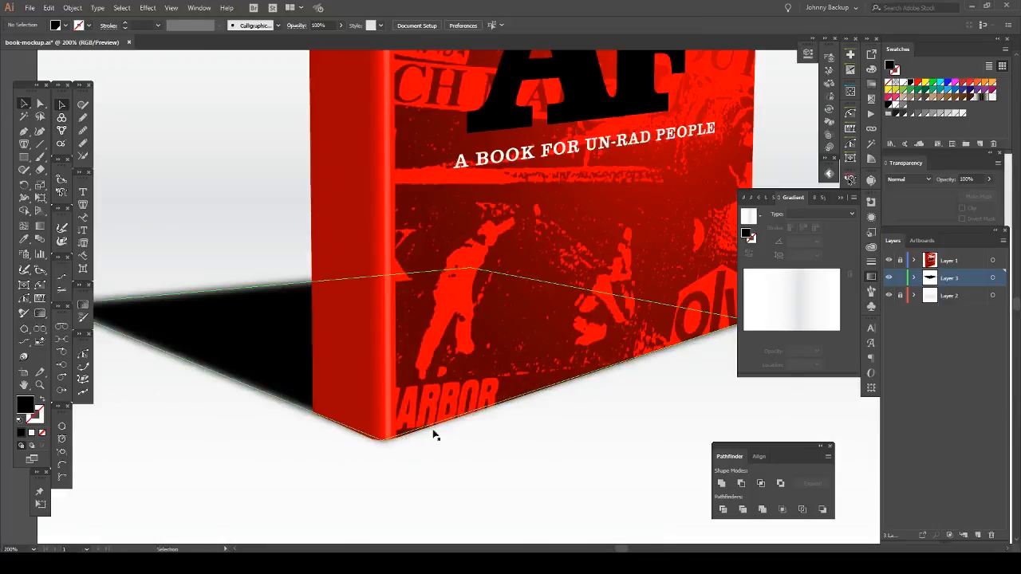
Fill the shadow shape with the last-used linear gradient and remove its middle color stop
scroll(689, 333, down, 1)
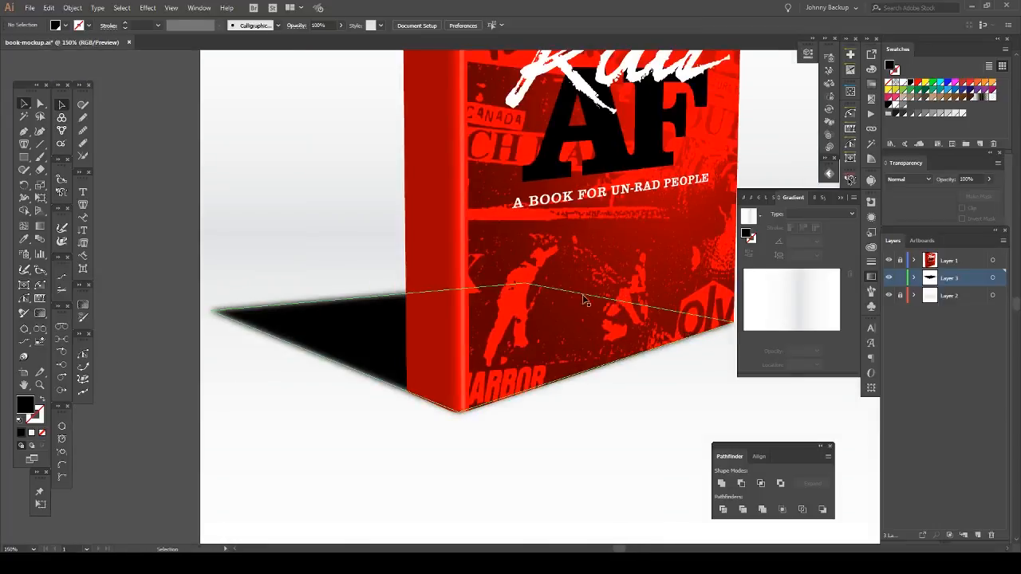
drag(514, 196, 374, 296)
click(339, 369)
scroll(438, 234, down, 1)
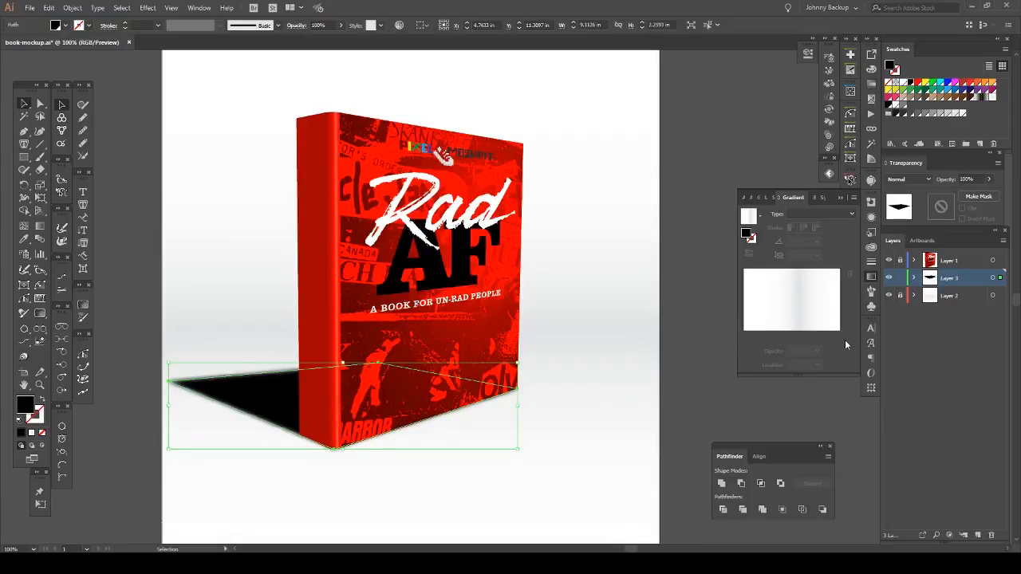
key(period)
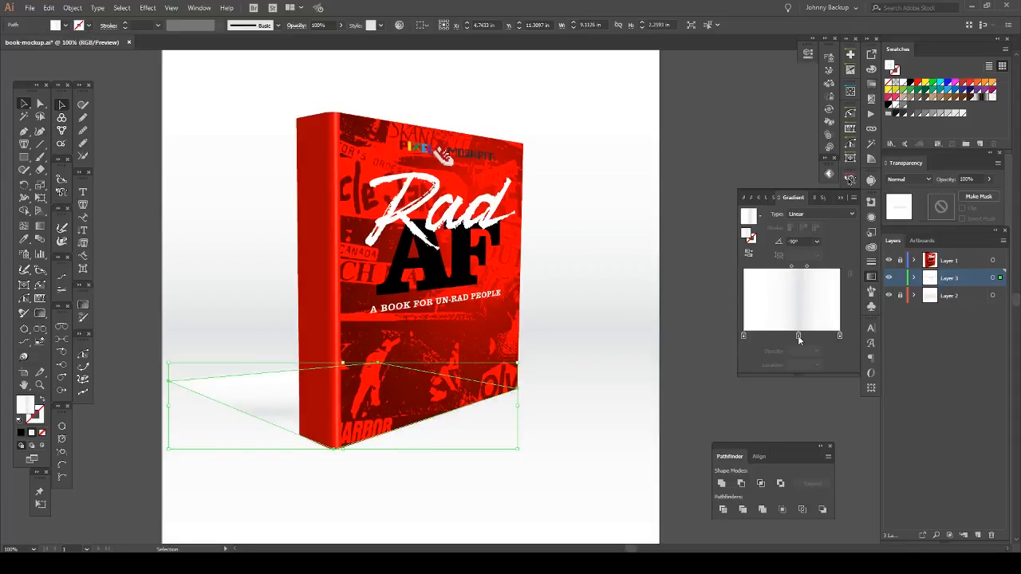
drag(799, 337, 786, 428)
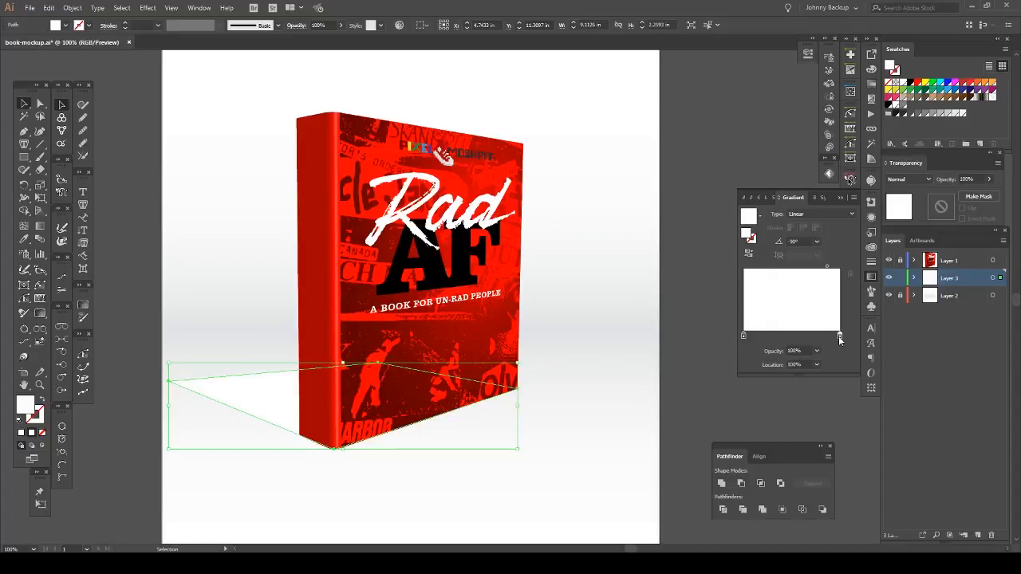
Center the gradient's midpoint between its two remaining stops
click(827, 268)
click(816, 364)
click(829, 438)
Make both stops of the shadow gradient black and set the end stop's opacity to 0%
click(840, 336)
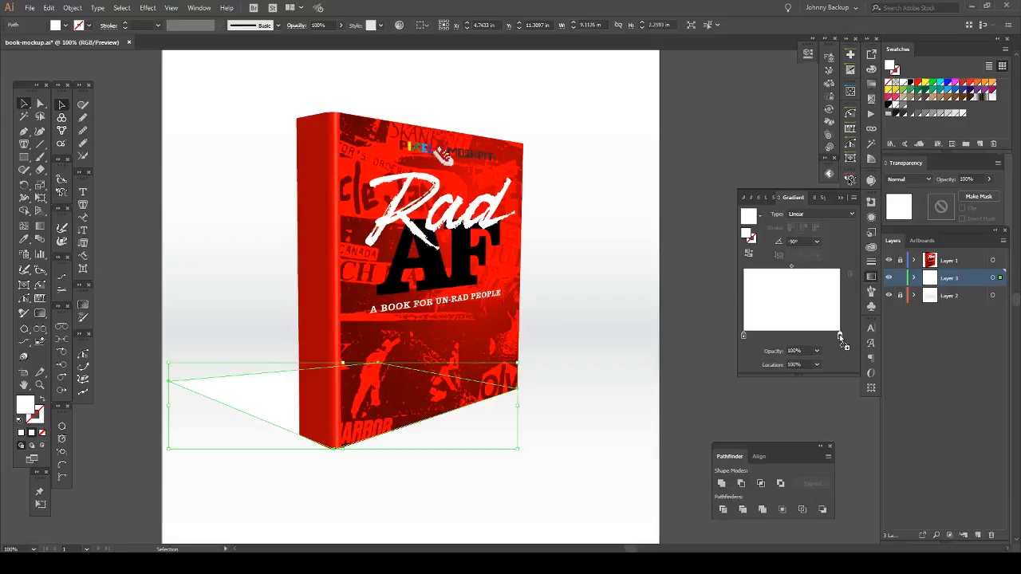
click(899, 113)
drag(909, 83, 744, 335)
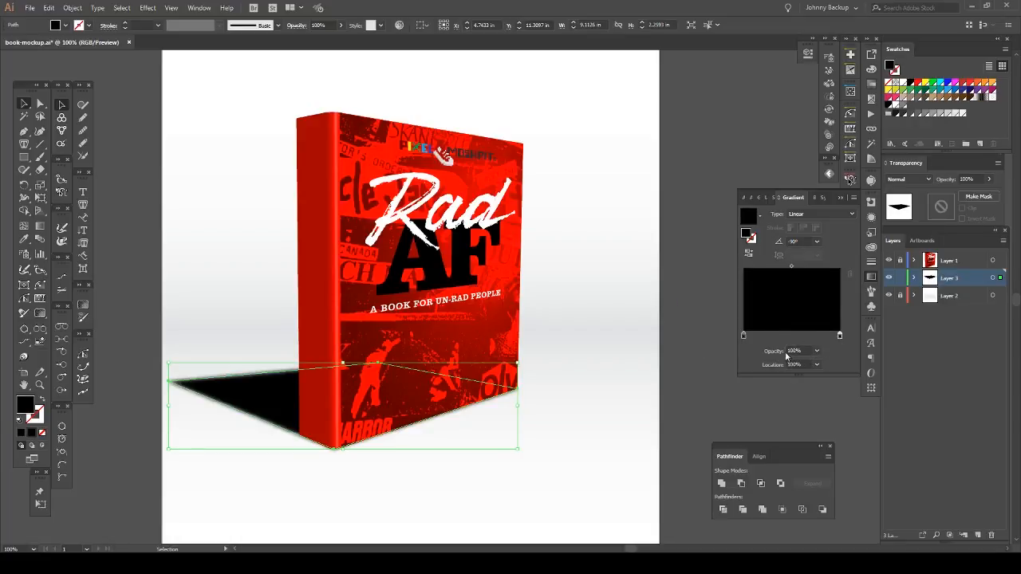
click(816, 351)
click(830, 363)
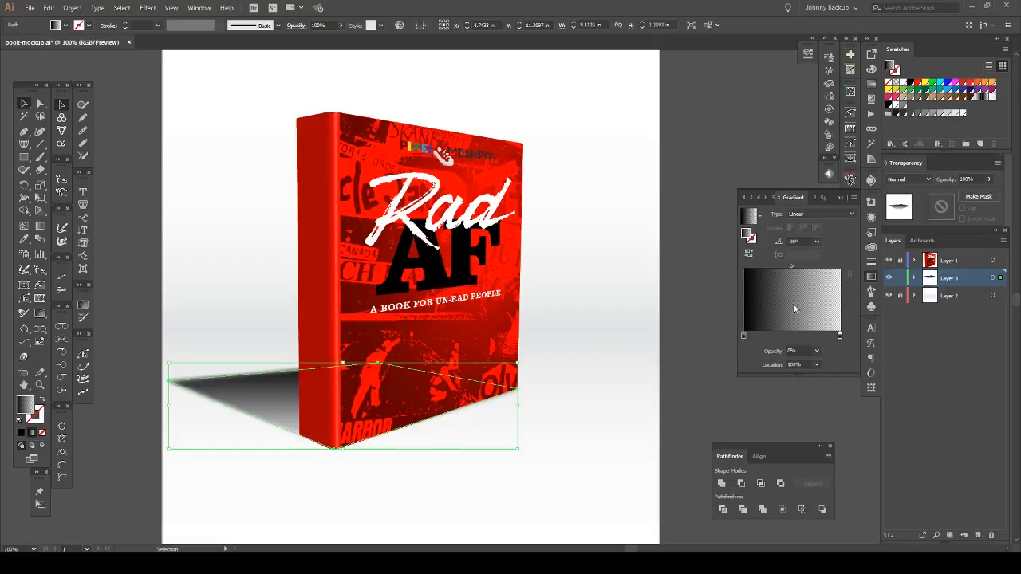
Redraw the shadow gradient upward from the book's base at about 94.2° and reverse it so the front edge is darkest
click(750, 256)
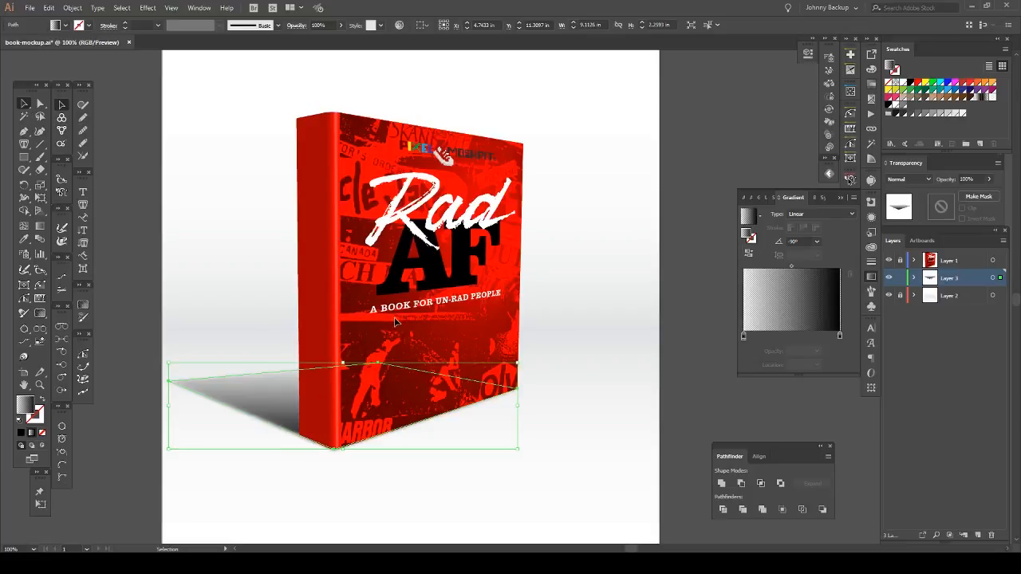
key(g)
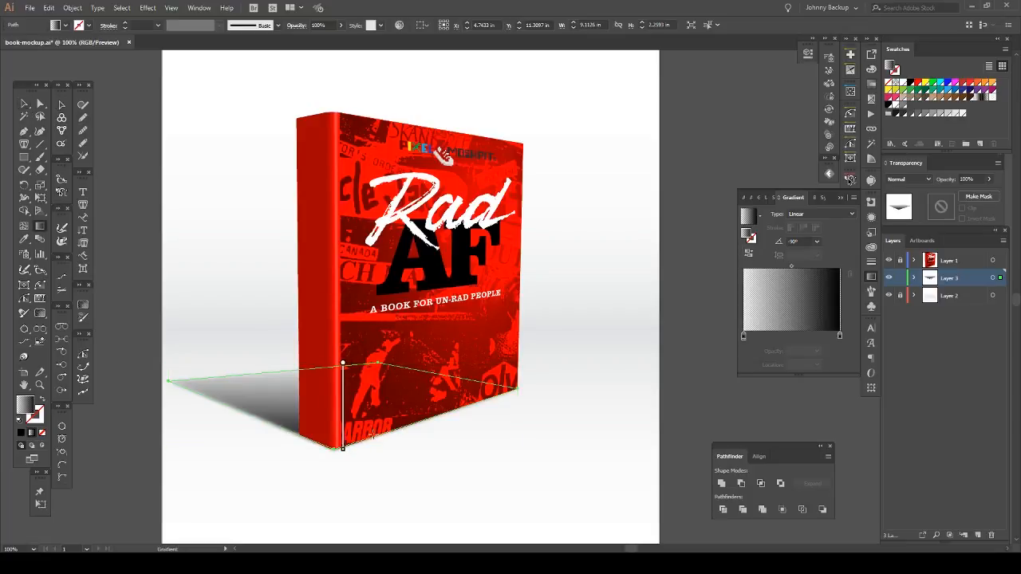
mouse_move(373, 435)
mouse_down()
mouse_move(319, 381)
mouse_move(297, 388)
mouse_move(369, 366)
mouse_up()
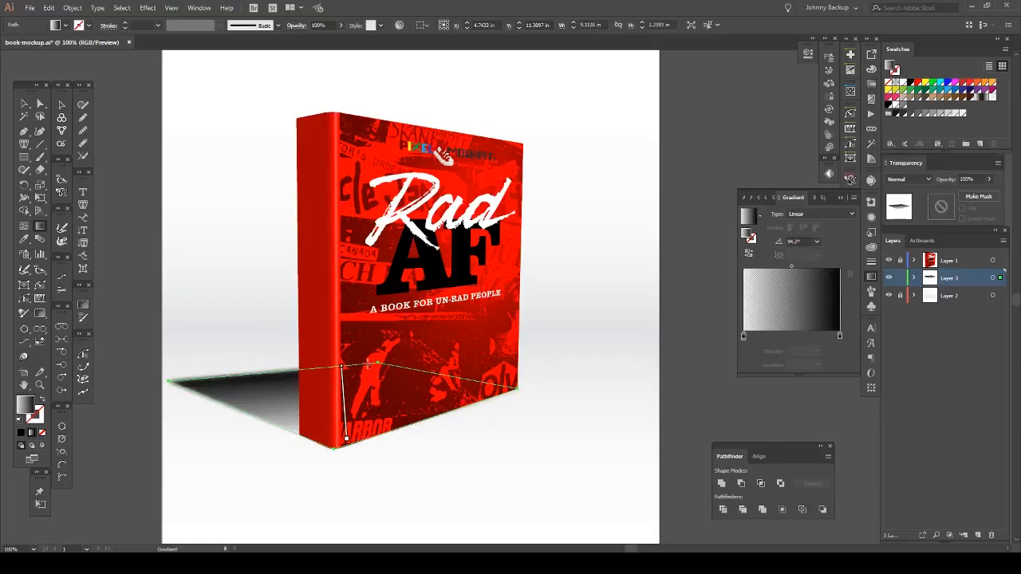
click(748, 255)
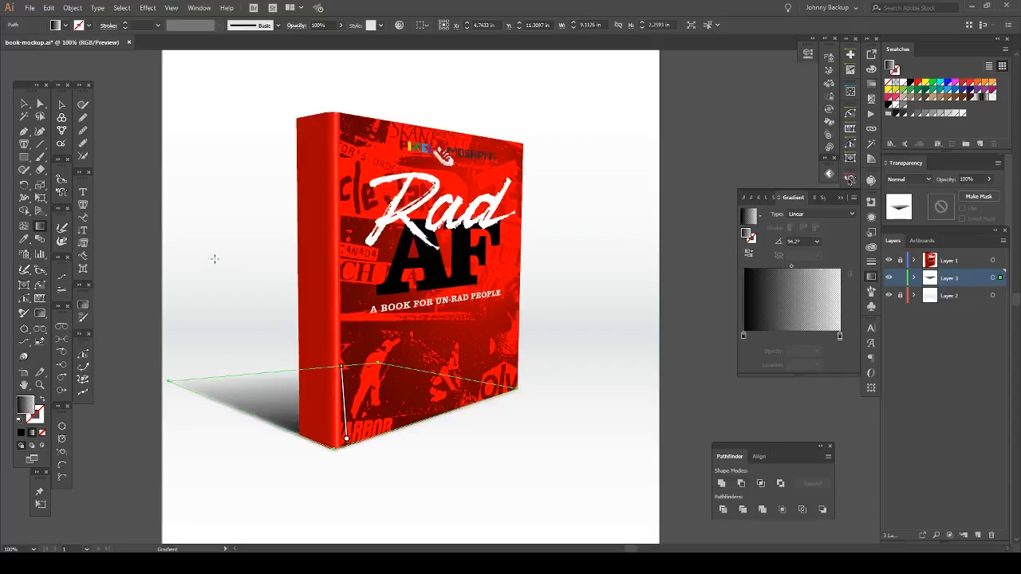
drag(238, 257, 300, 287)
click(24, 103)
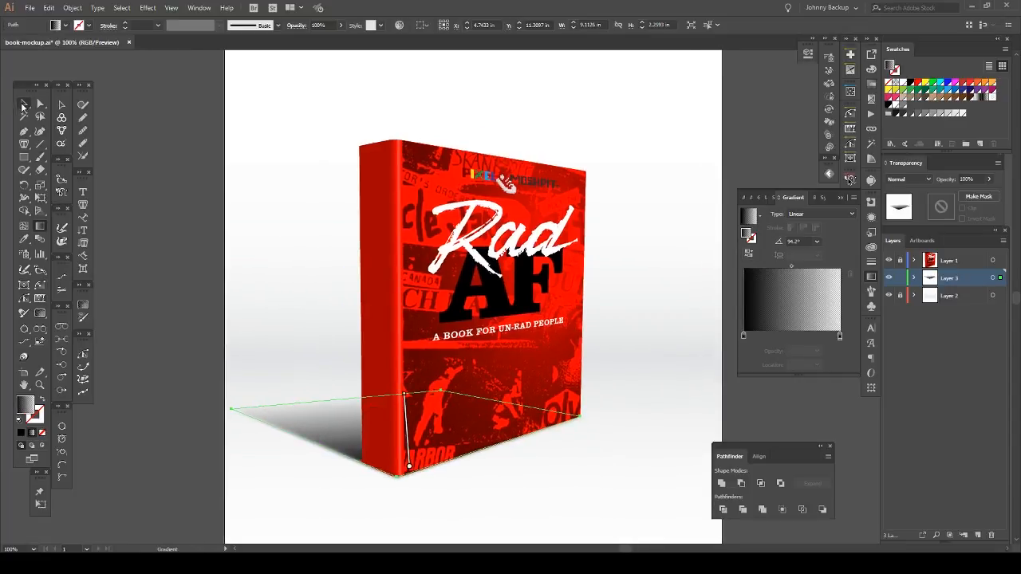
click(159, 148)
scroll(160, 149, down, 2)
drag(241, 175, 258, 192)
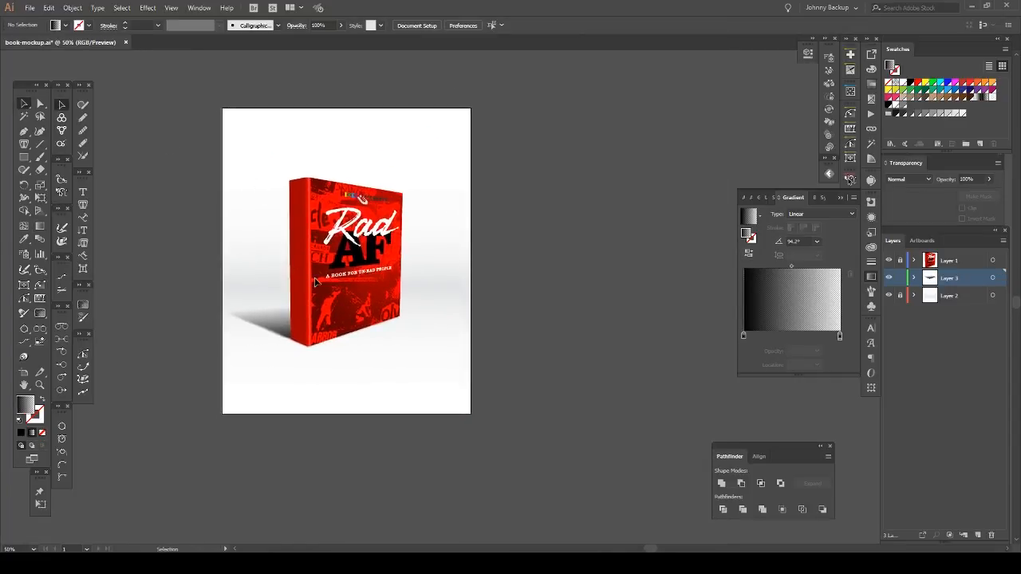
Lower the shadow shape's opacity to 43% and deselect it
scroll(371, 302, up, 1)
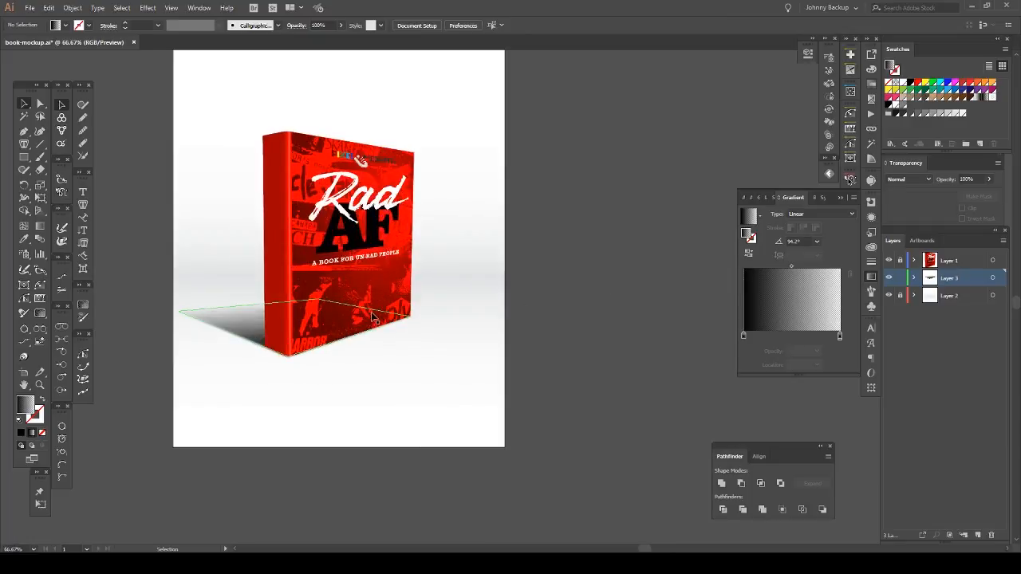
click(249, 335)
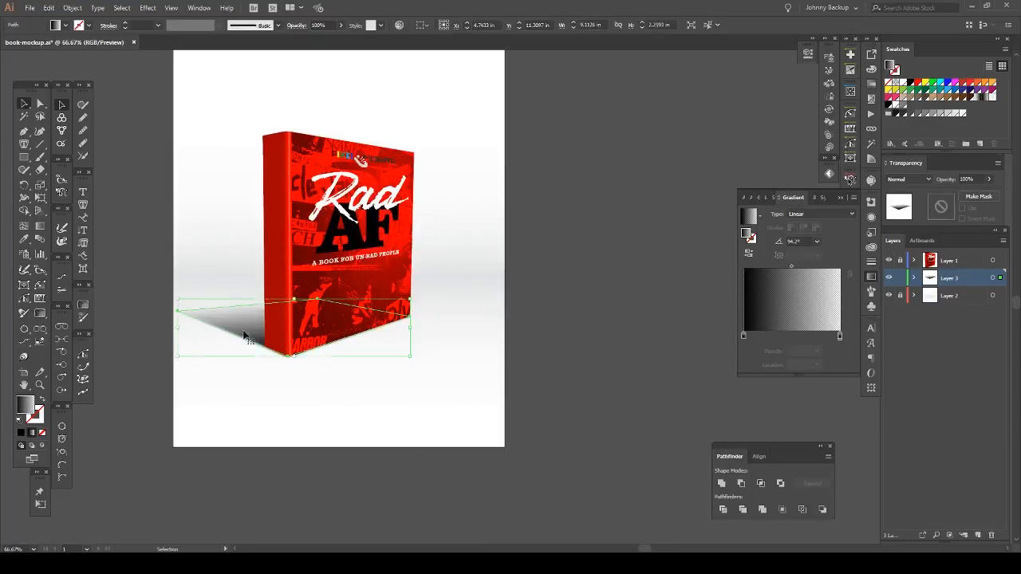
click(989, 179)
drag(993, 193, 969, 194)
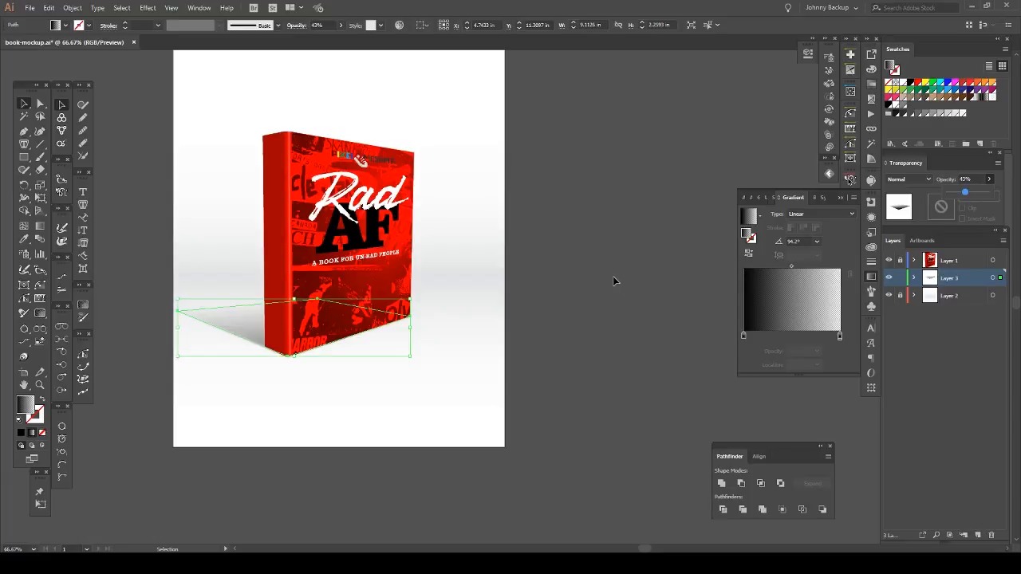
drag(530, 277, 600, 293)
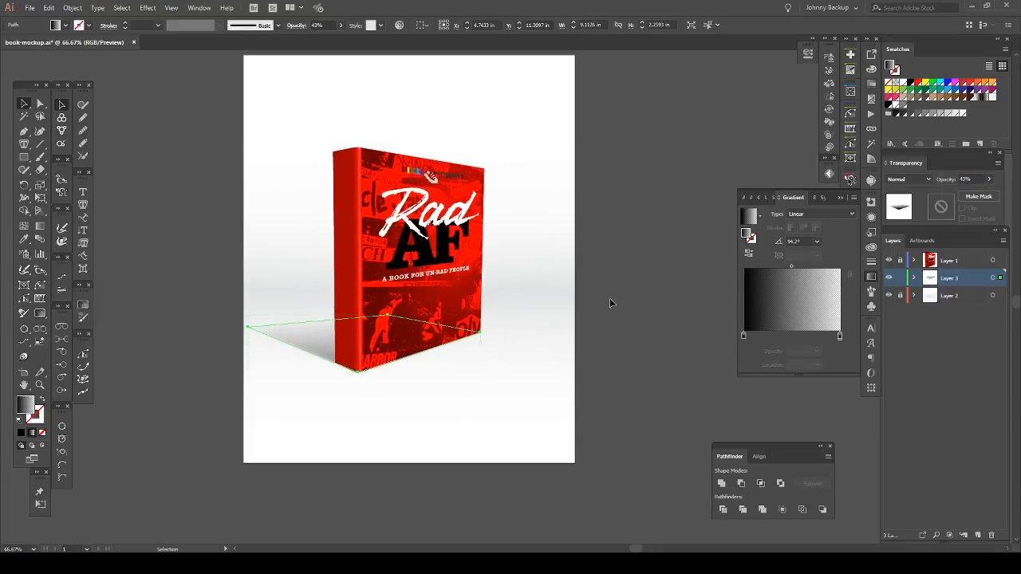
click(623, 247)
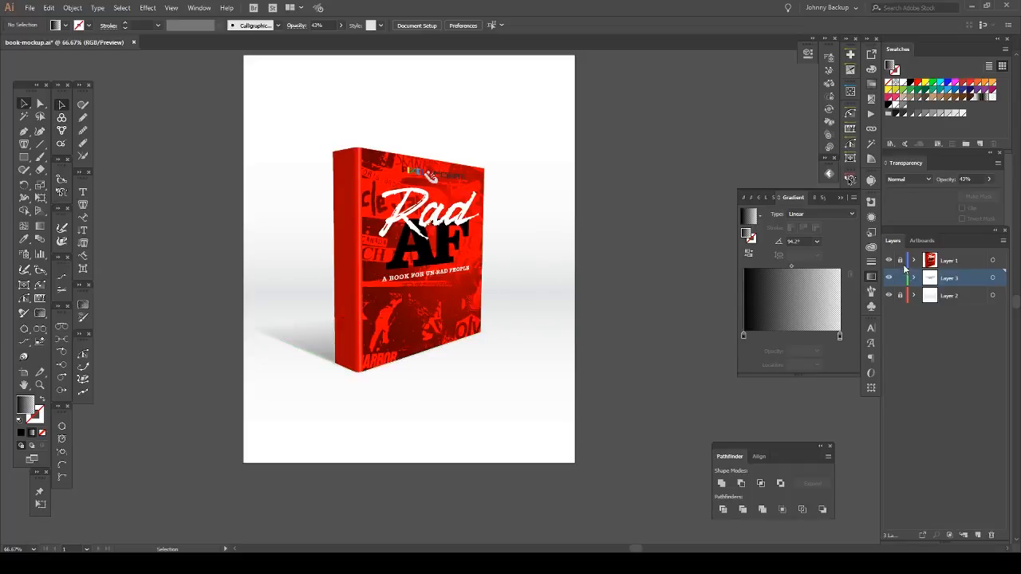
Unlock Layer 1 and shift the book and its shadow together about 0.5 in to the right on the artboard
click(900, 261)
drag(180, 133, 592, 407)
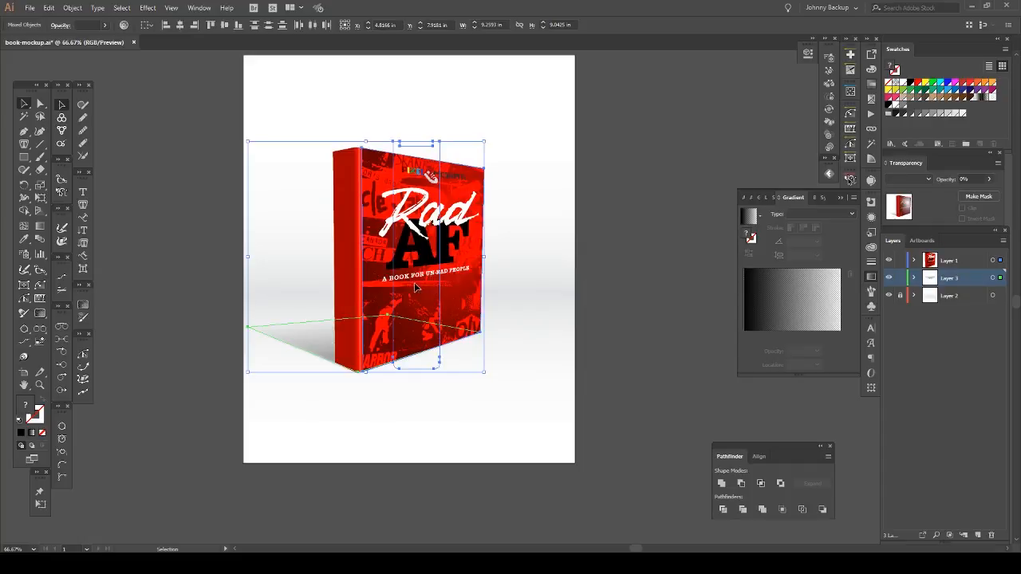
drag(415, 287, 426, 285)
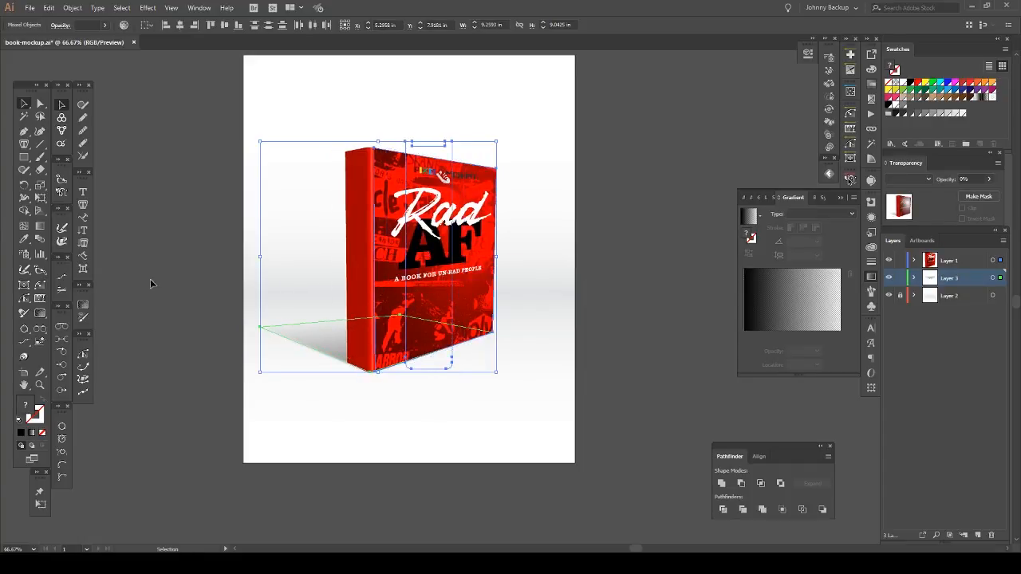
click(184, 252)
drag(196, 216, 168, 252)
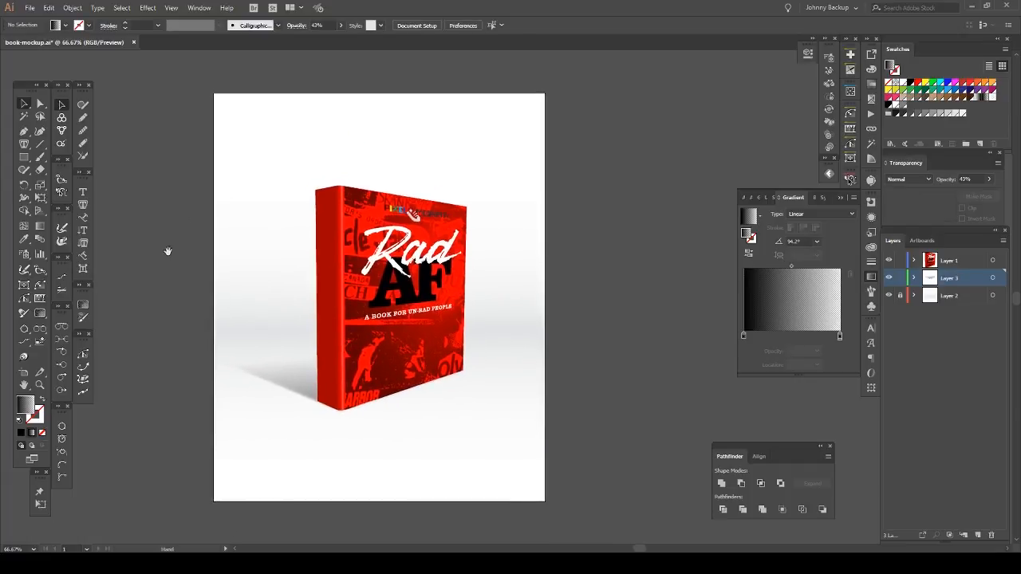
drag(195, 303, 199, 274)
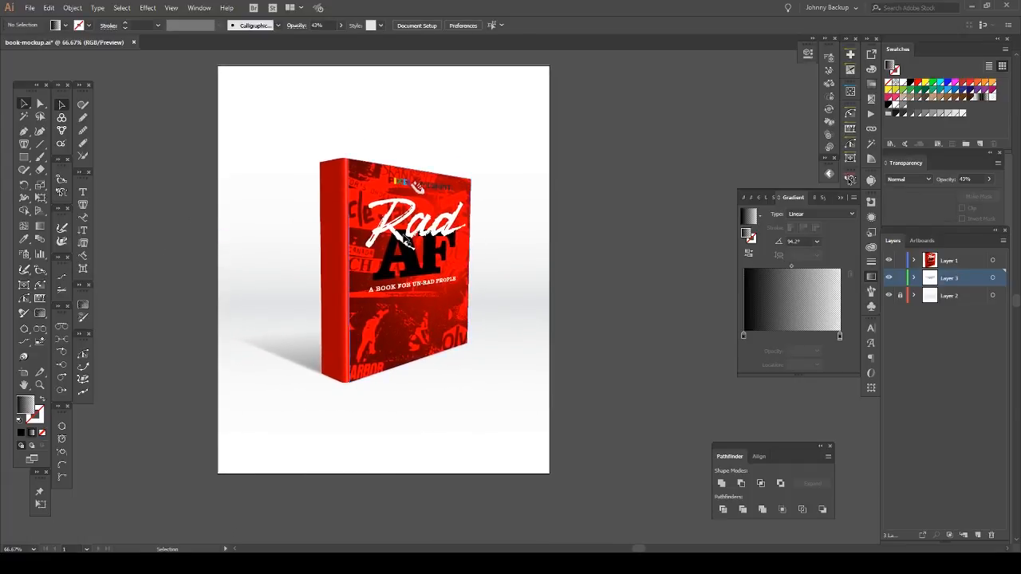
Open the Book Cover symbol for editing and move the logo from the top of the cover straight down to its bottom
click(873, 311)
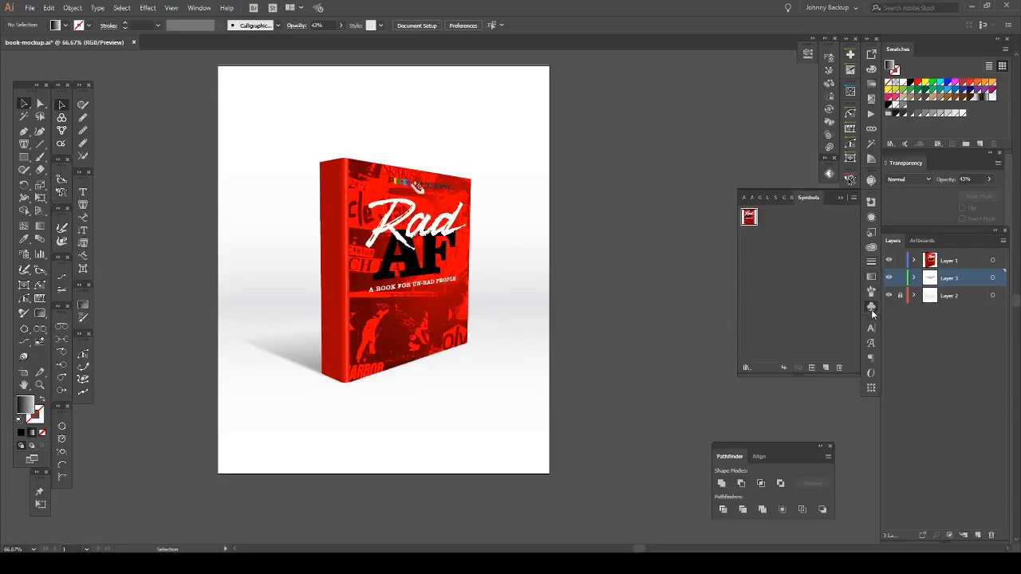
double_click(749, 217)
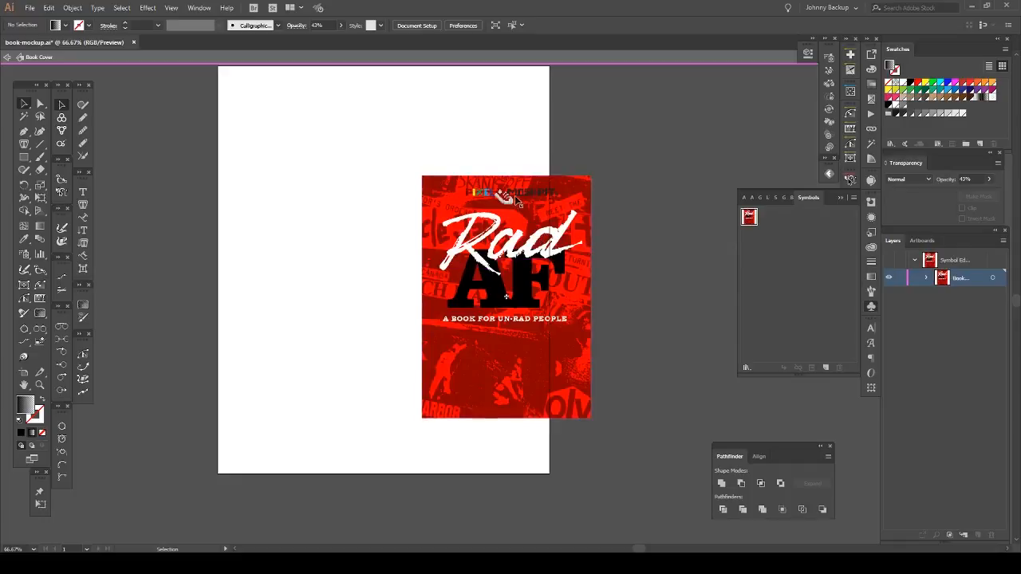
click(506, 198)
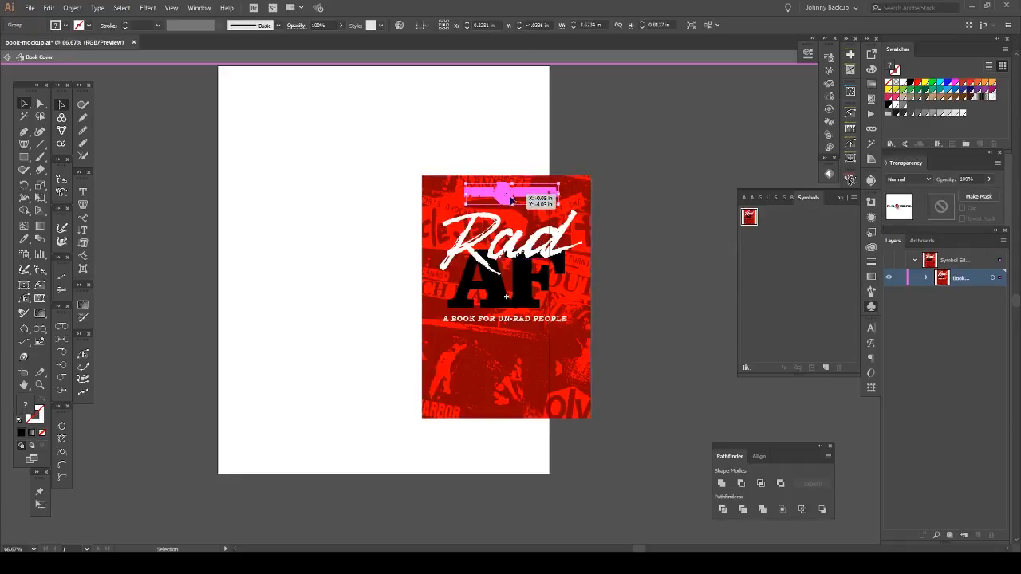
drag(509, 199, 509, 398)
click(322, 323)
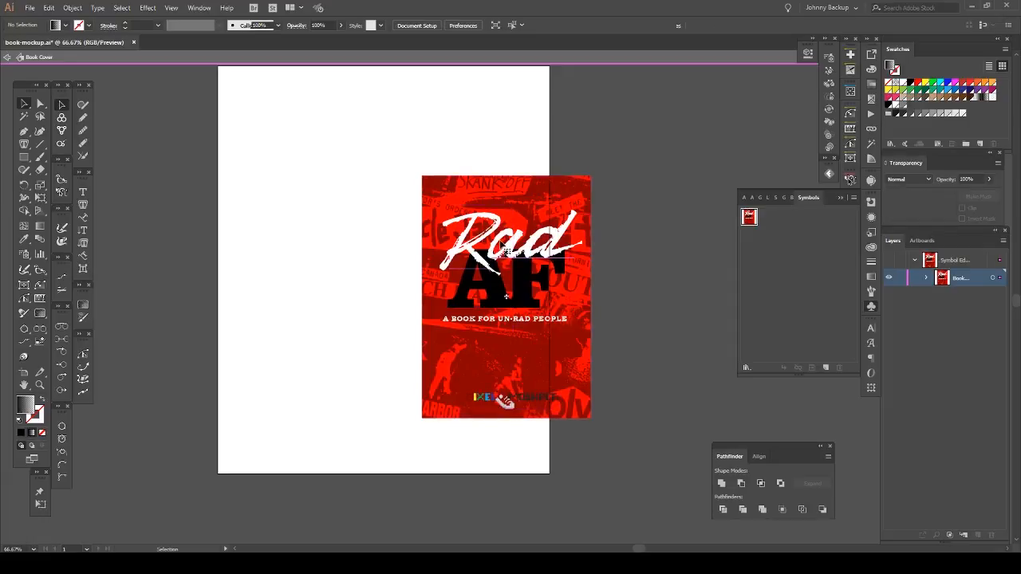
Nudge the white Rad title text up about 0.04 in and exit symbol editing
click(506, 252)
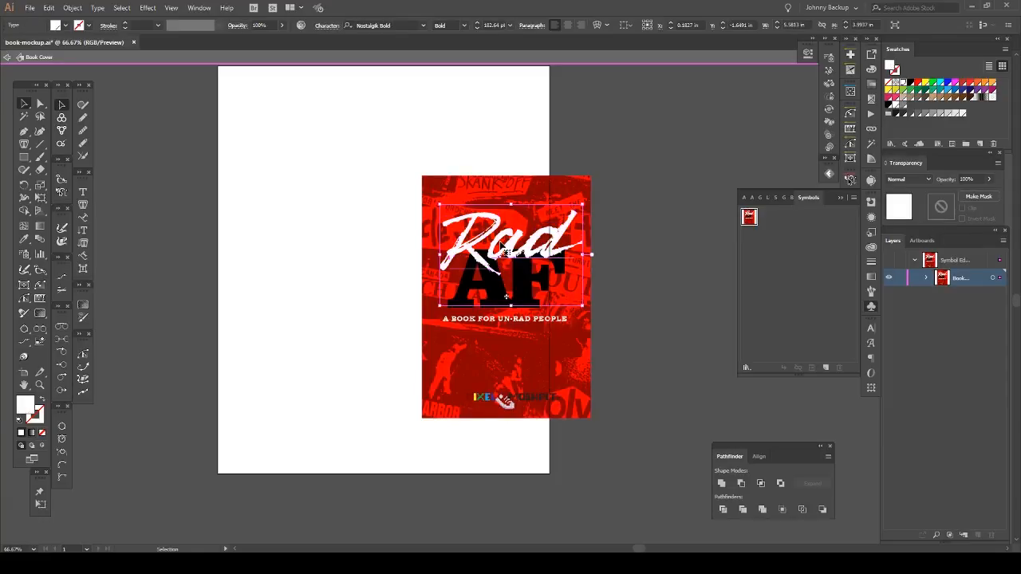
key(Up)
key(Up)
key(Up)
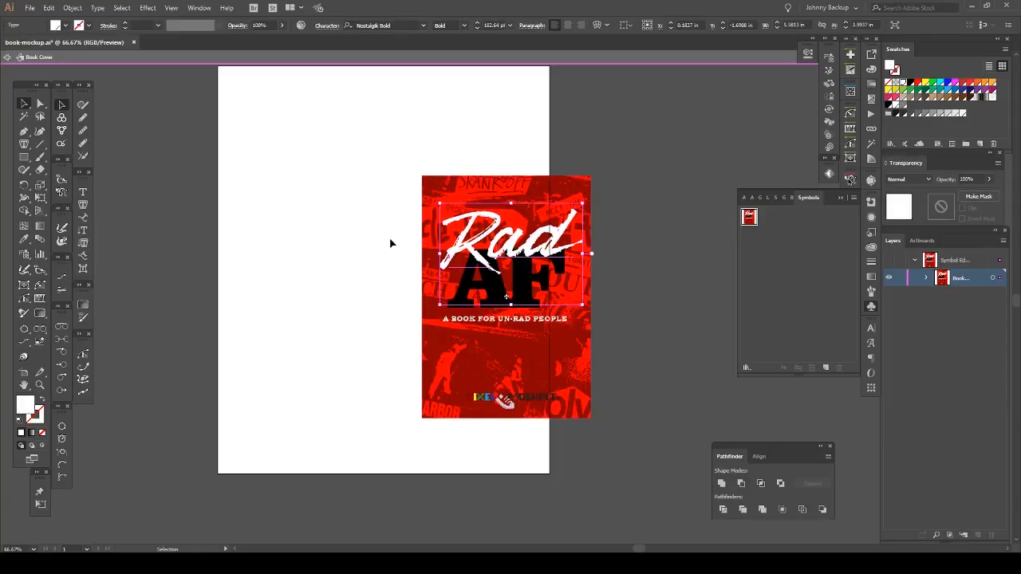
double_click(289, 253)
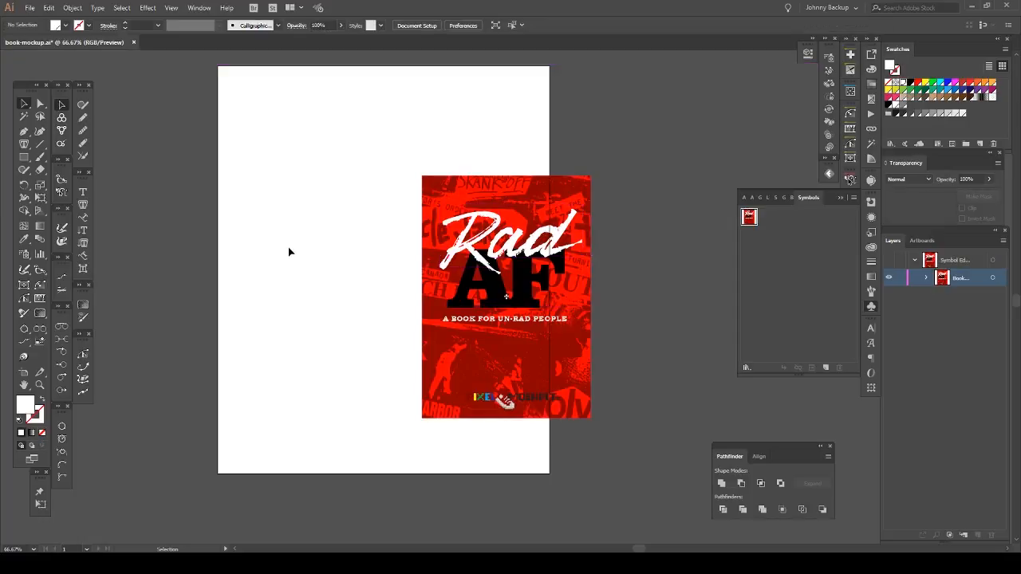